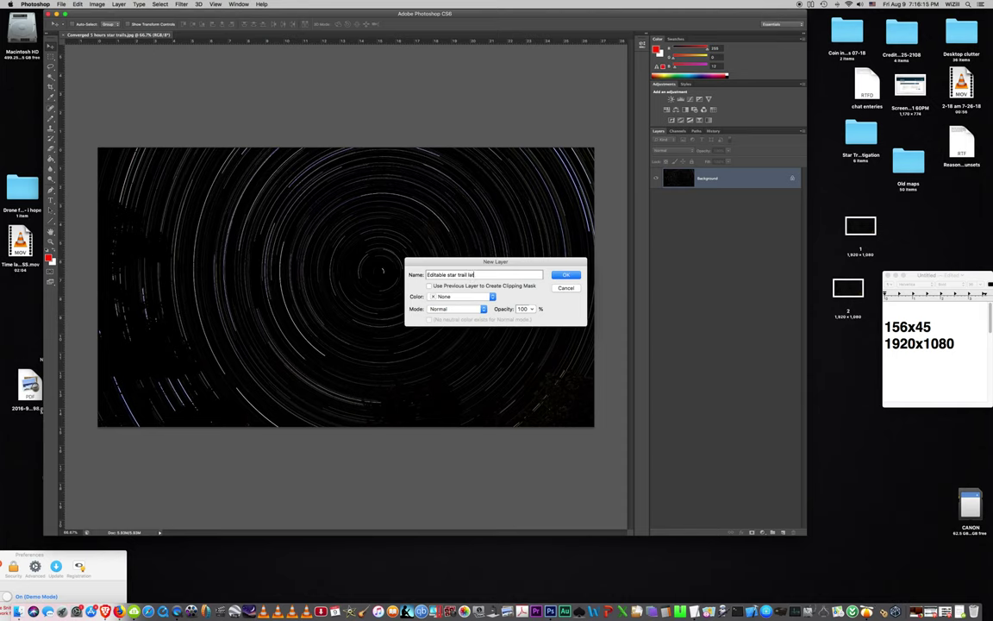
Step: Create a new layer named "Editable star trail layer" above the background
text(er)
click(560, 274)
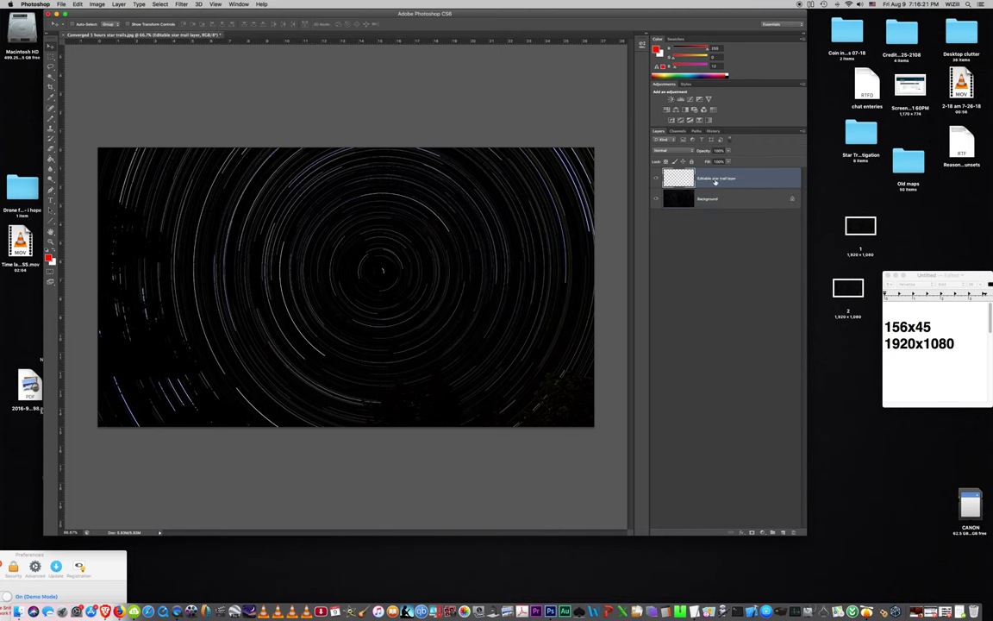
Step: Copy the entire canvas from the Background layer and paste it into the Editable star trail layer
key(alt+bracketleft)
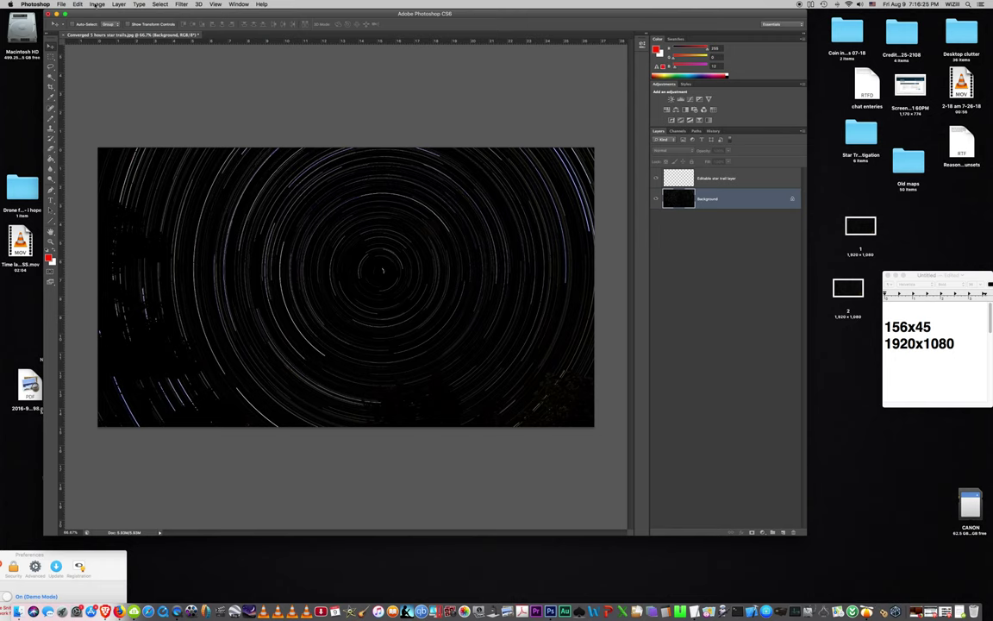
click(153, 5)
click(144, 12)
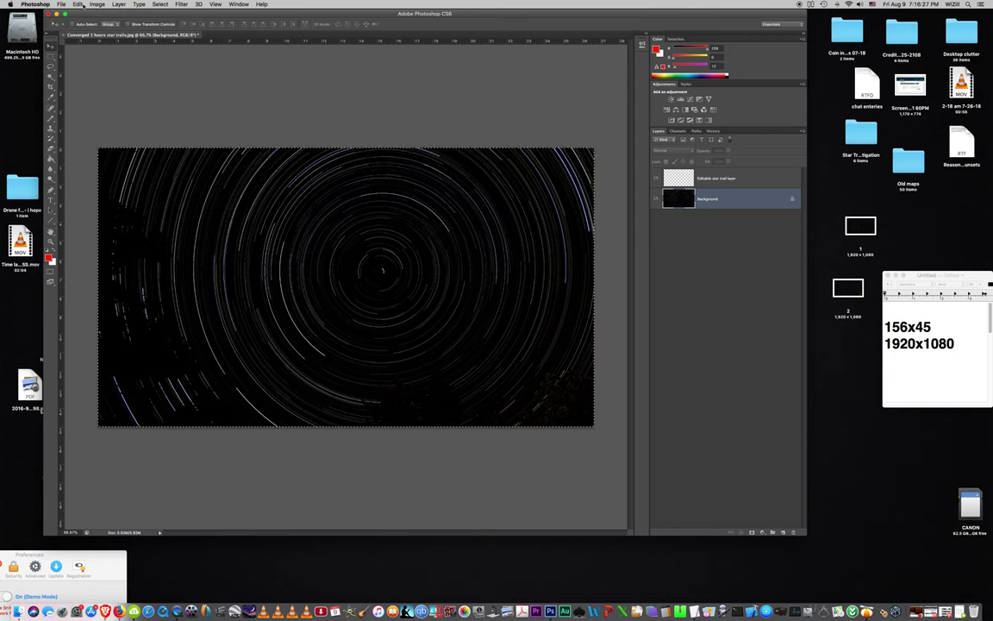
click(82, 5)
click(86, 66)
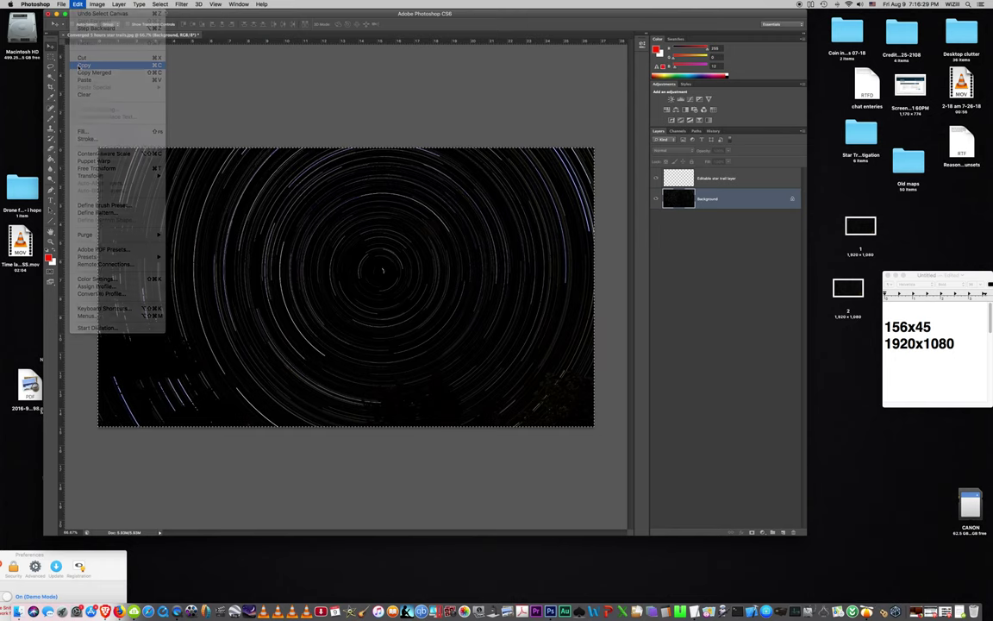
key(alt+bracketright)
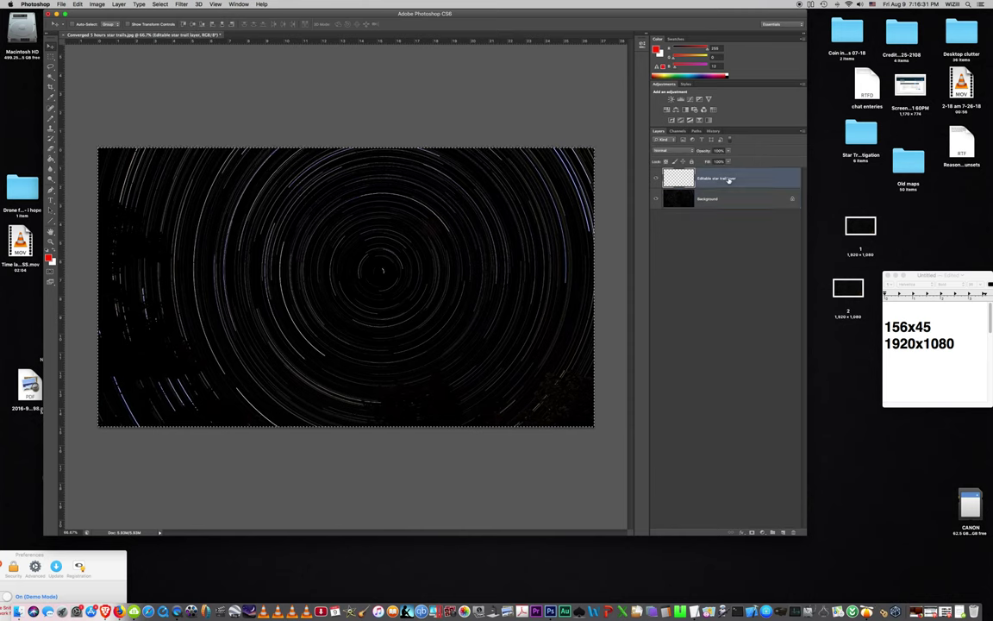
click(79, 5)
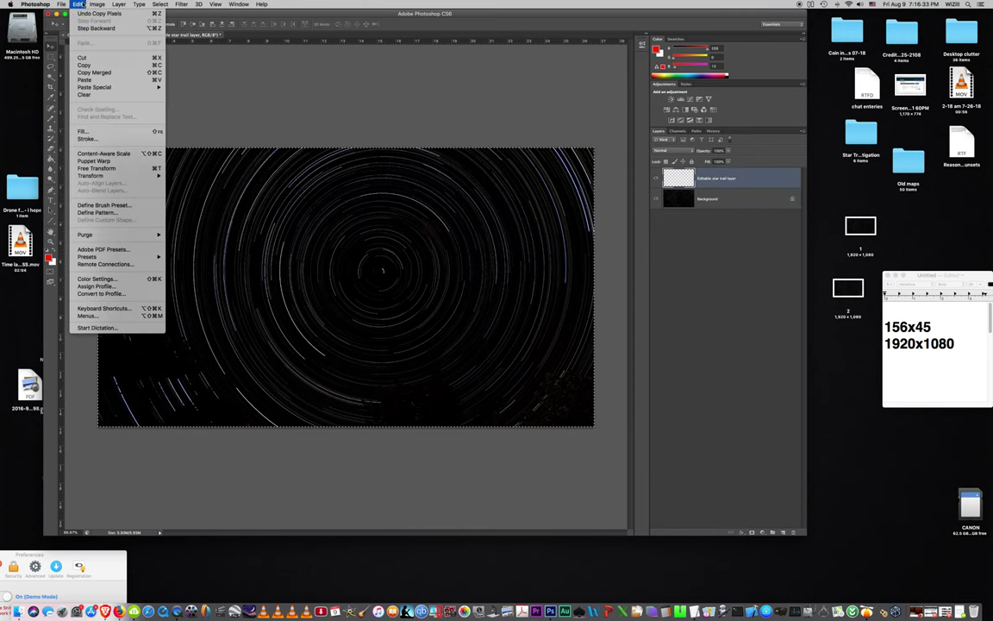
click(83, 79)
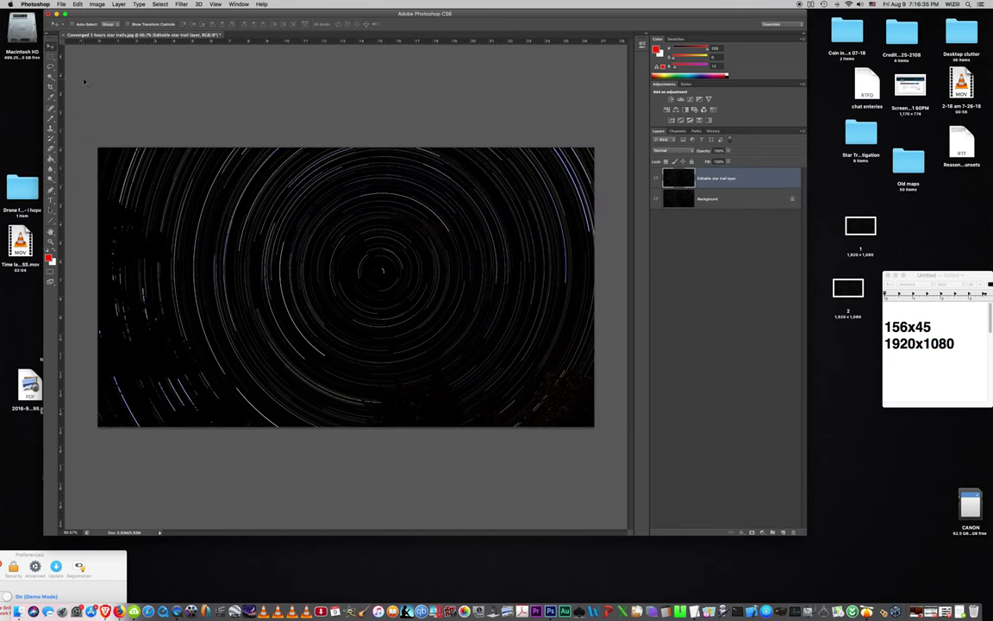
Step: Set the Editable star trail layer's blend mode to Difference and its opacity to 50%
click(673, 150)
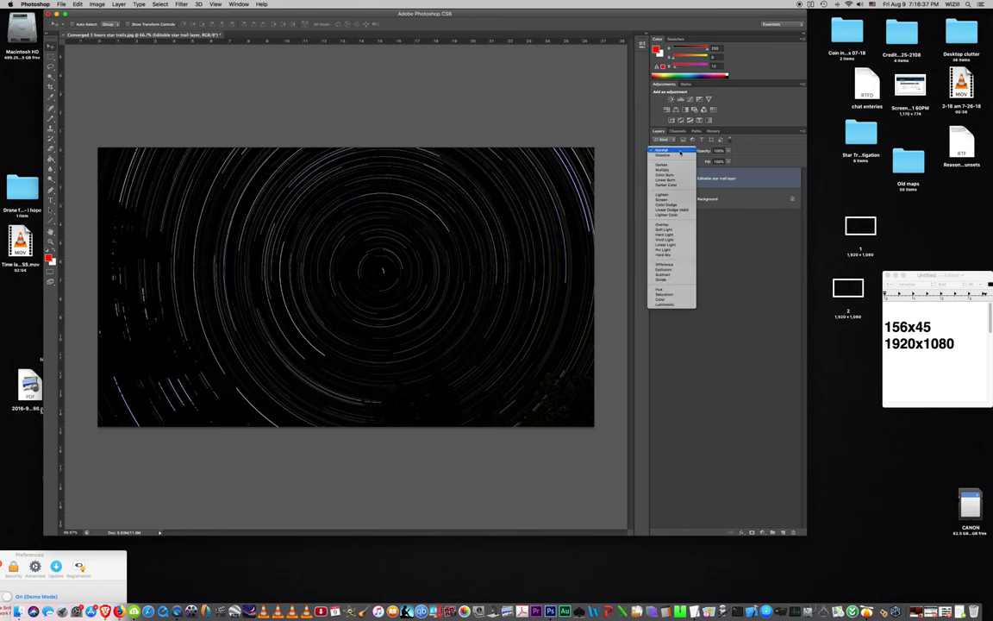
click(664, 265)
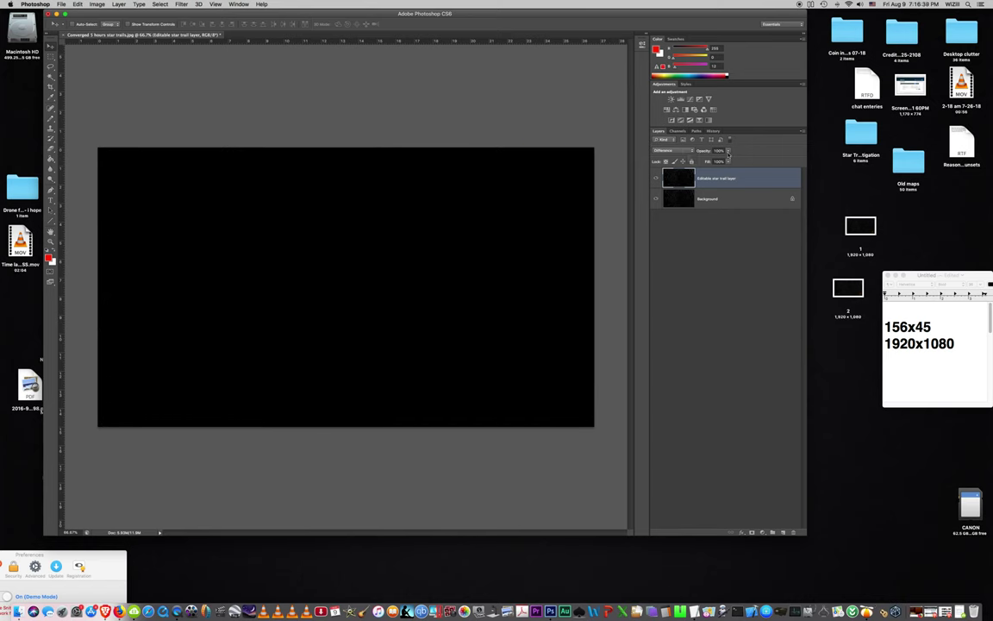
drag(709, 159, 707, 160)
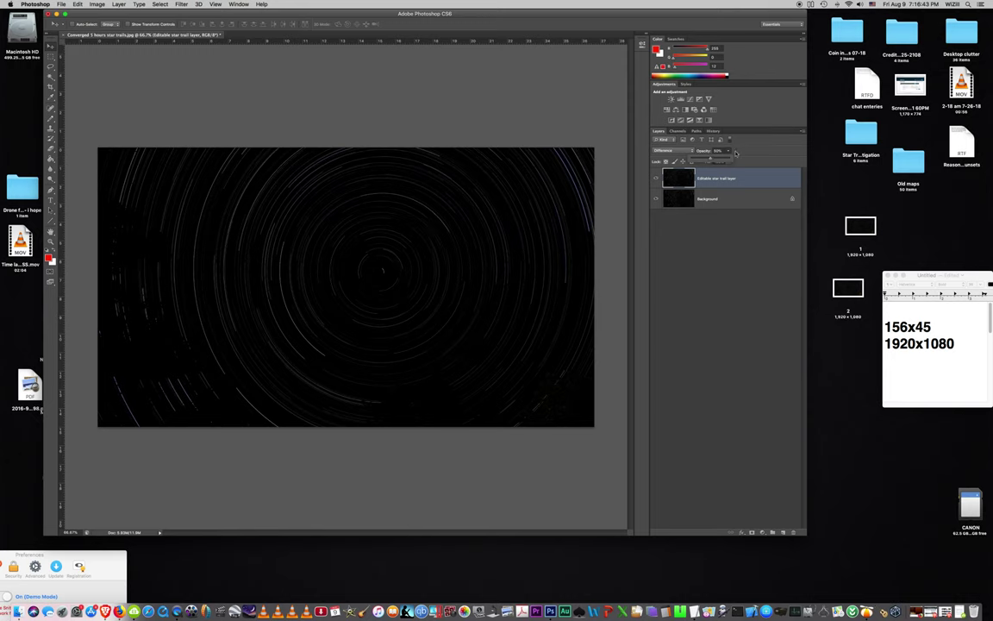
key(Return)
Step: Rotate the Editable star trail layer 180° with the reference point moved to the centre of the star trails
click(95, 5)
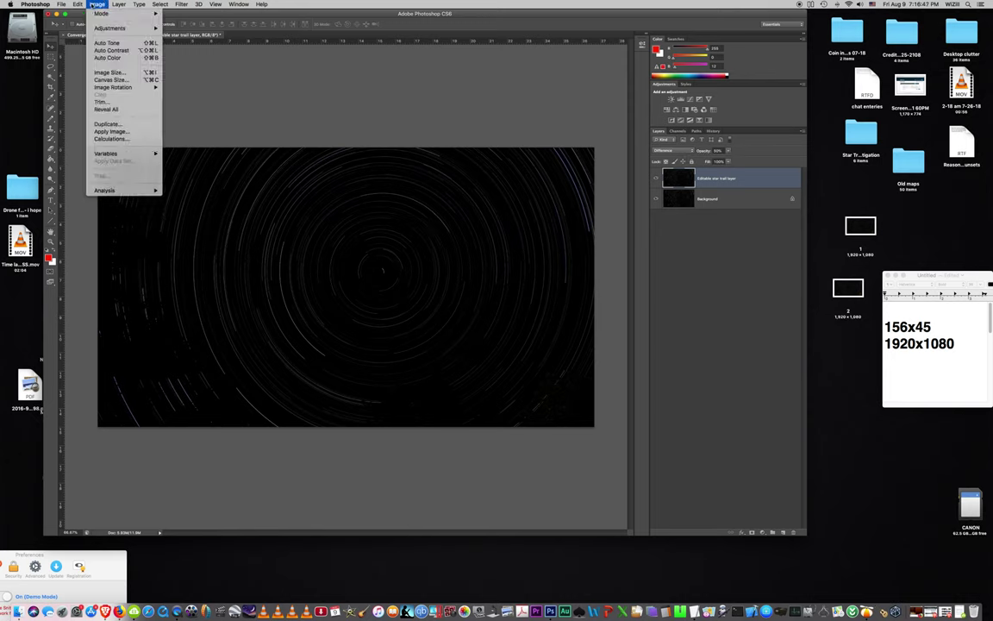
mouse_move(77, 4)
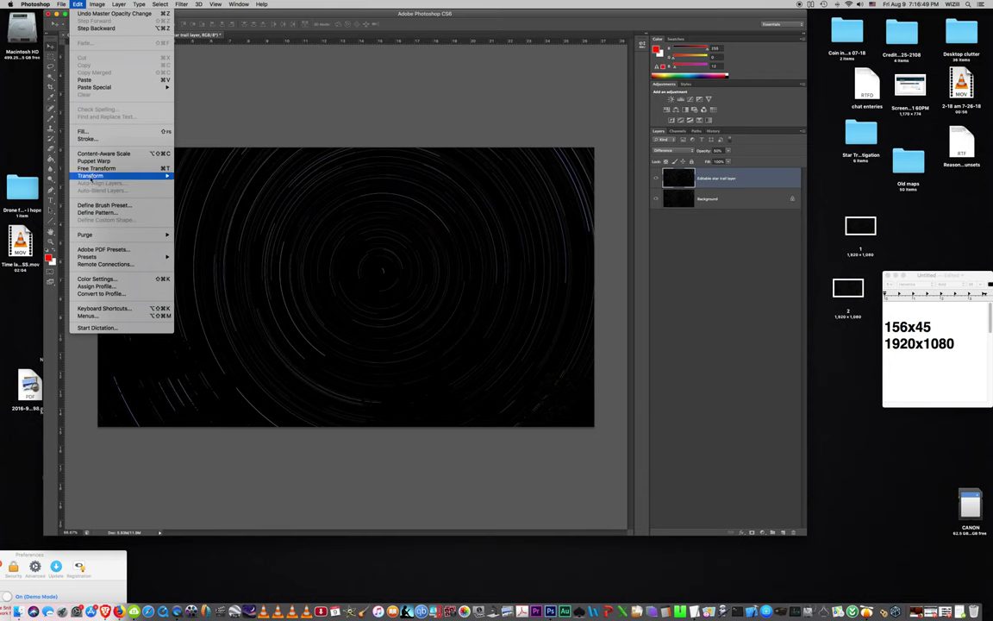
mouse_move(156, 175)
click(204, 200)
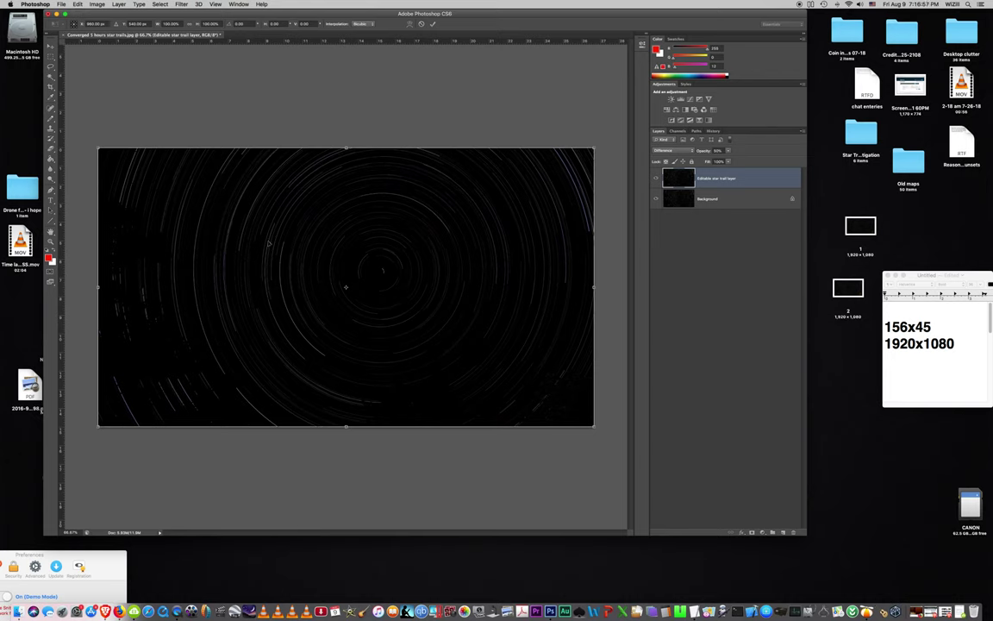
drag(346, 288, 380, 271)
drag(96, 138, 520, 337)
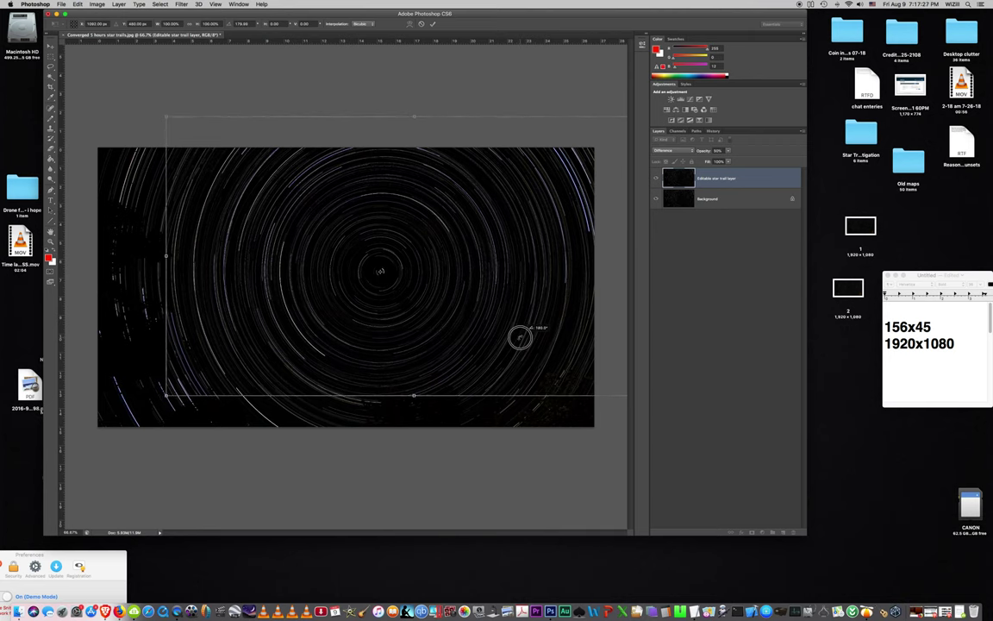
drag(518, 337, 324, 442)
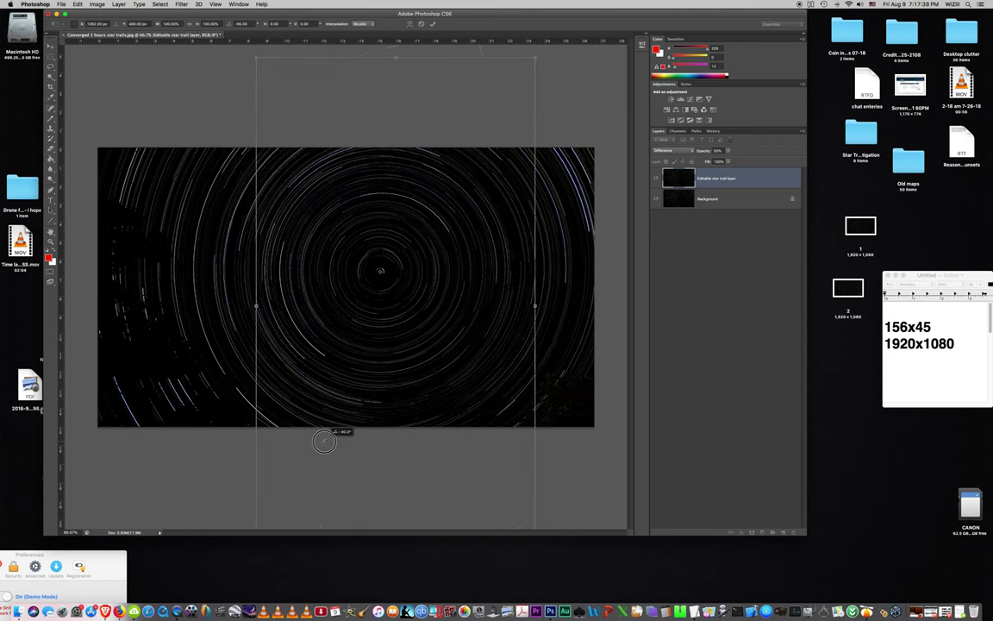
drag(324, 442, 538, 345)
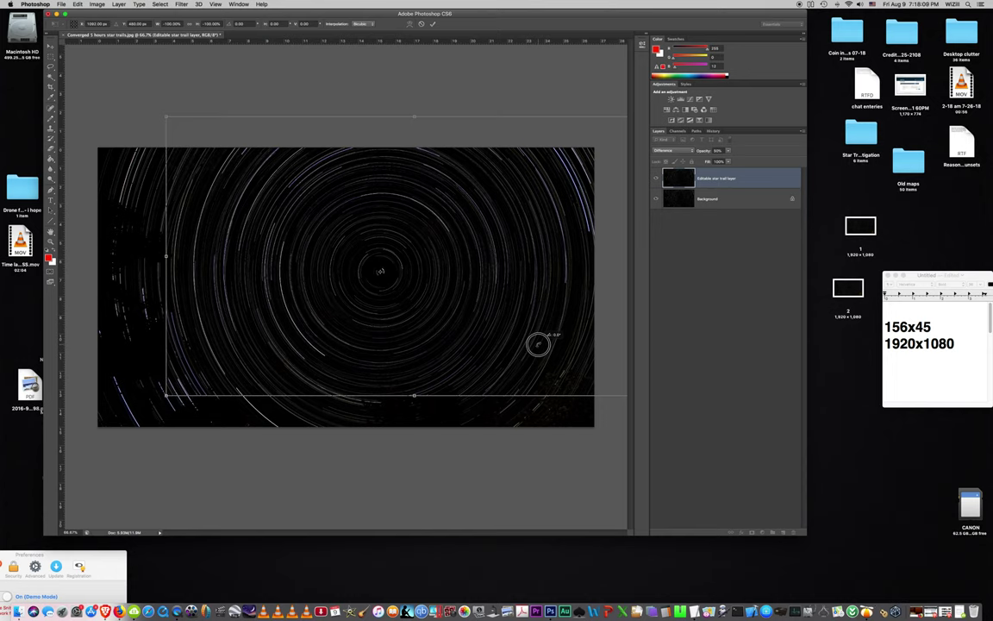
drag(537, 344, 539, 345)
Step: Set the Editable star trail layer's opacity to 100% and apply its rotation
click(729, 151)
drag(730, 159, 717, 160)
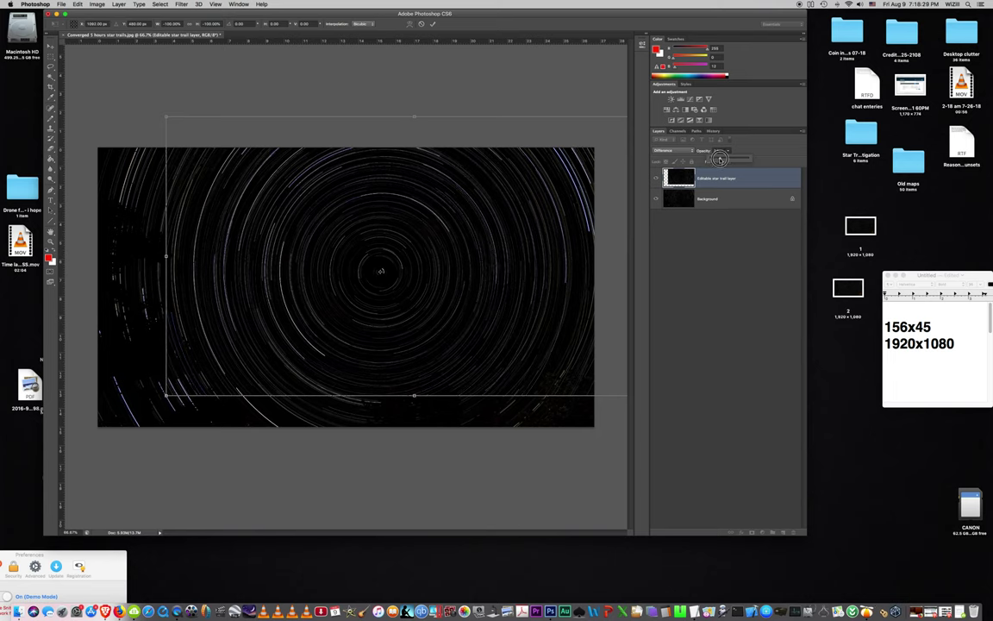
drag(720, 158, 746, 159)
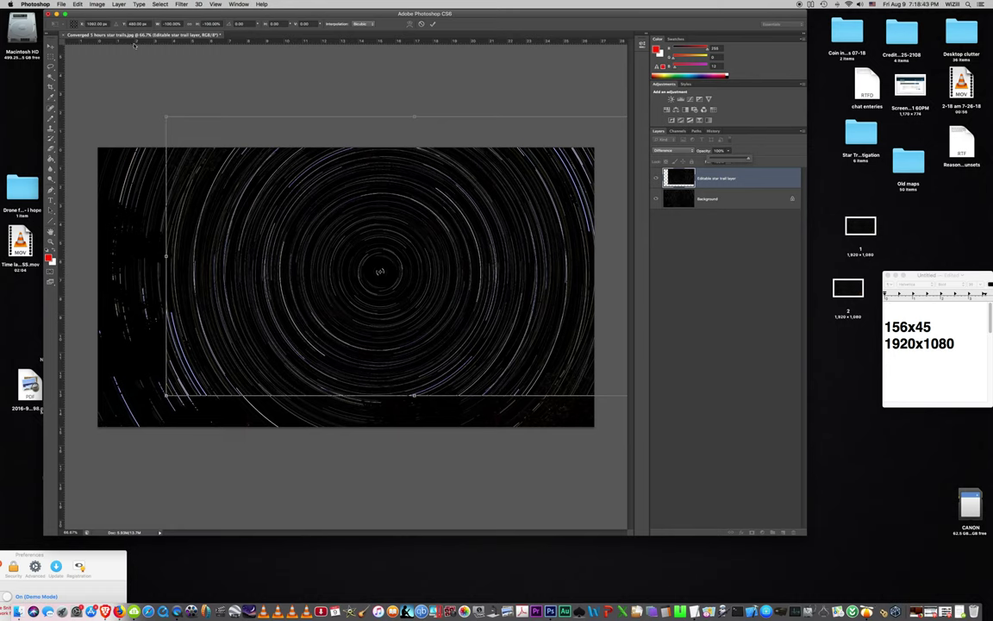
click(213, 148)
click(49, 45)
click(559, 191)
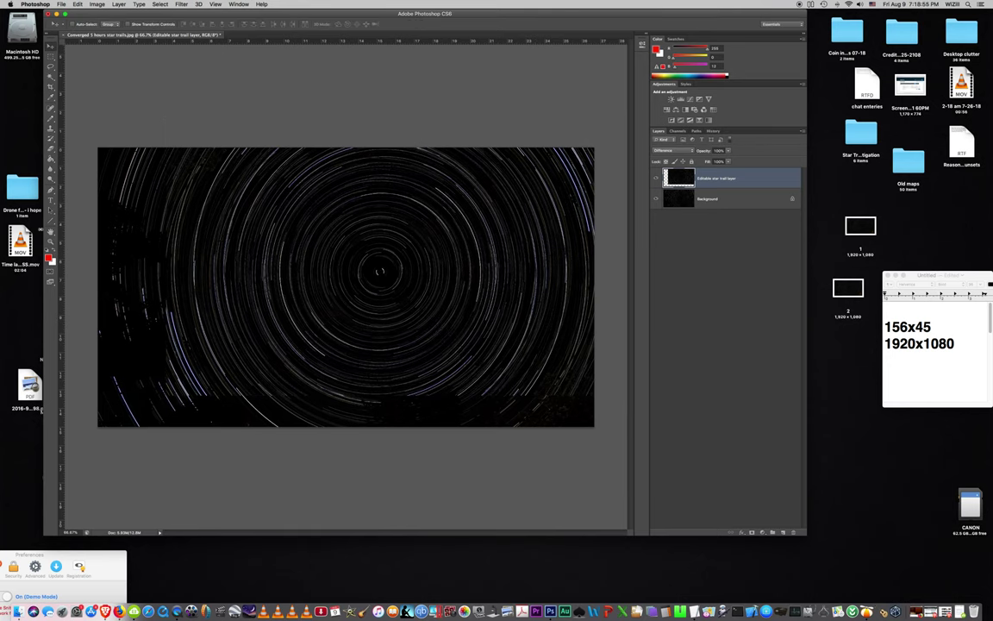
Step: Examine the innermost star trails around the rotation centre at 1200% zoom
key(z)
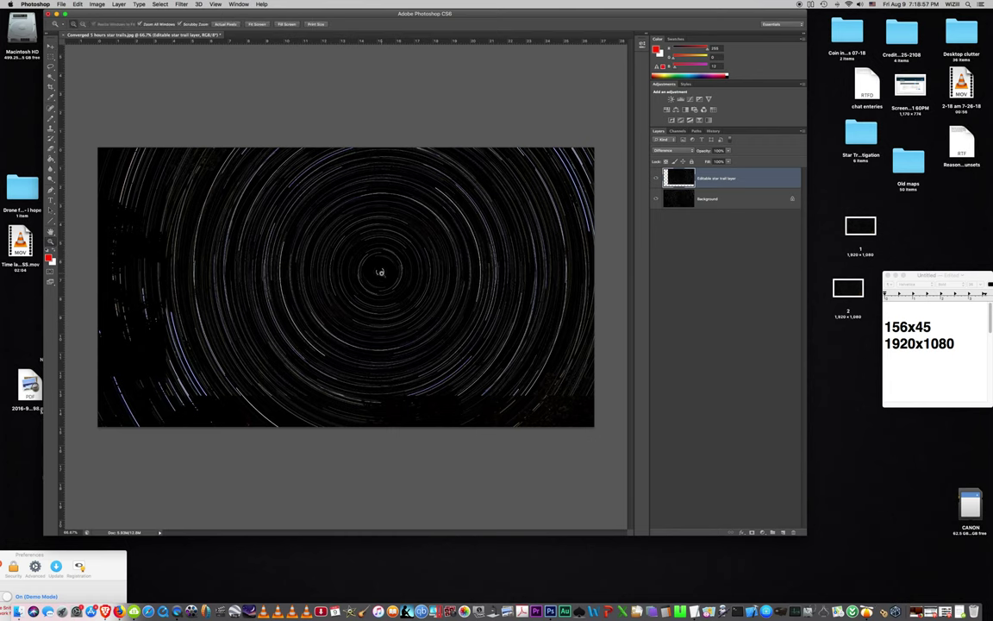
click(380, 272)
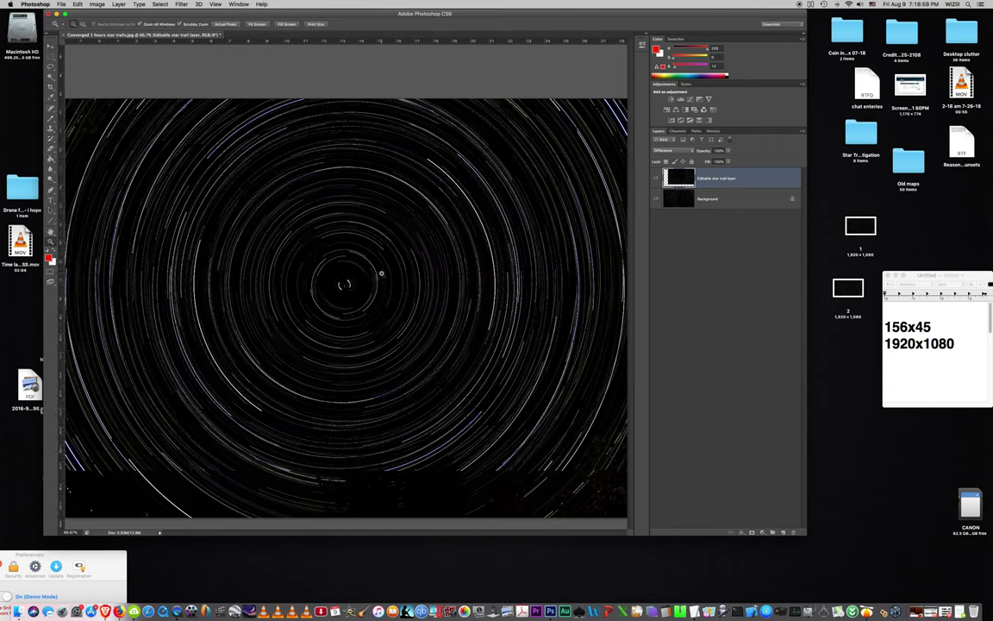
click(344, 280)
click(343, 281)
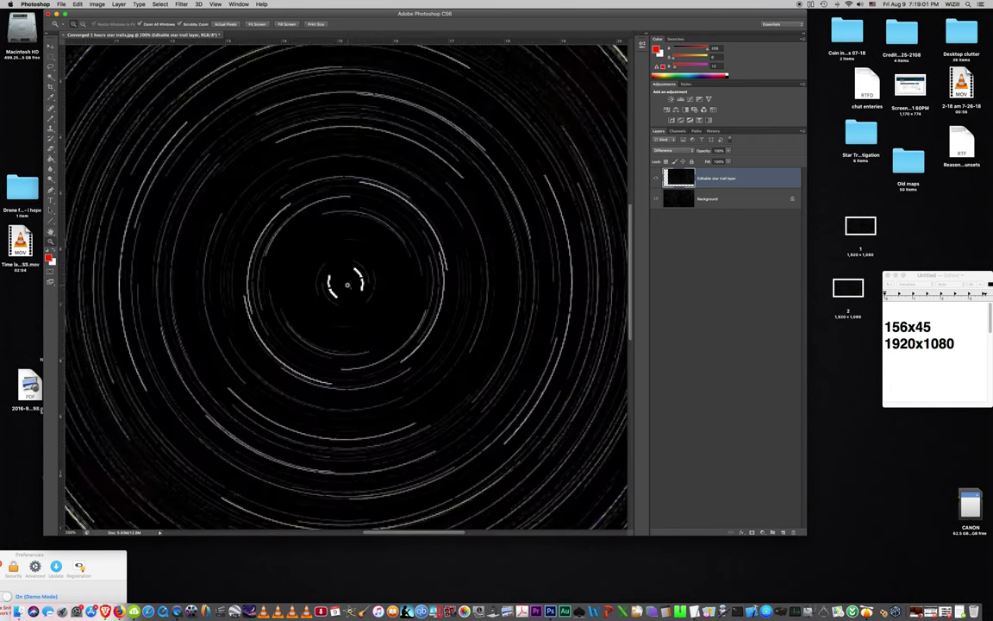
click(344, 281)
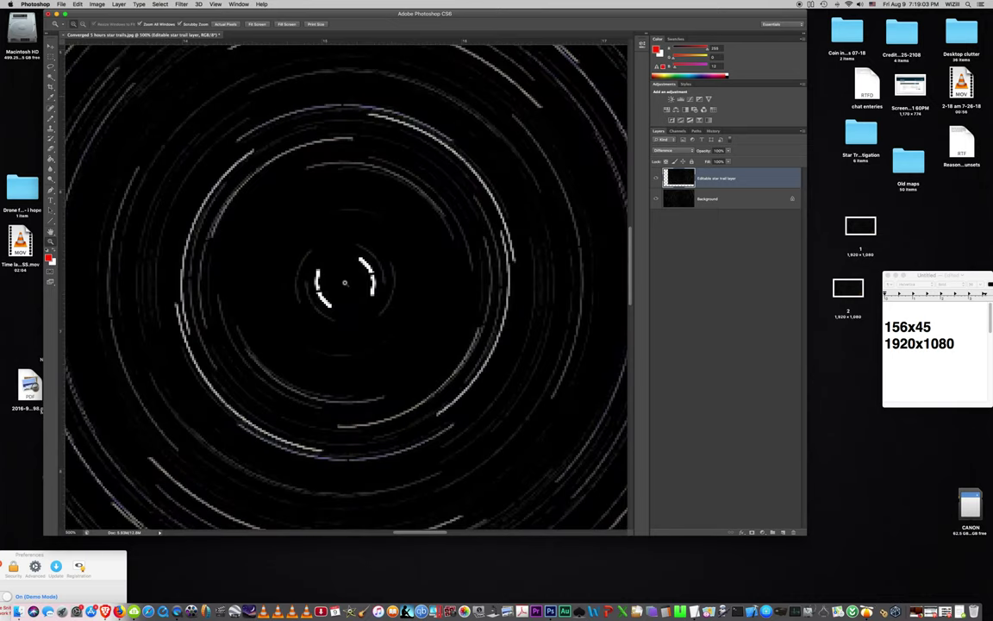
click(344, 281)
click(344, 282)
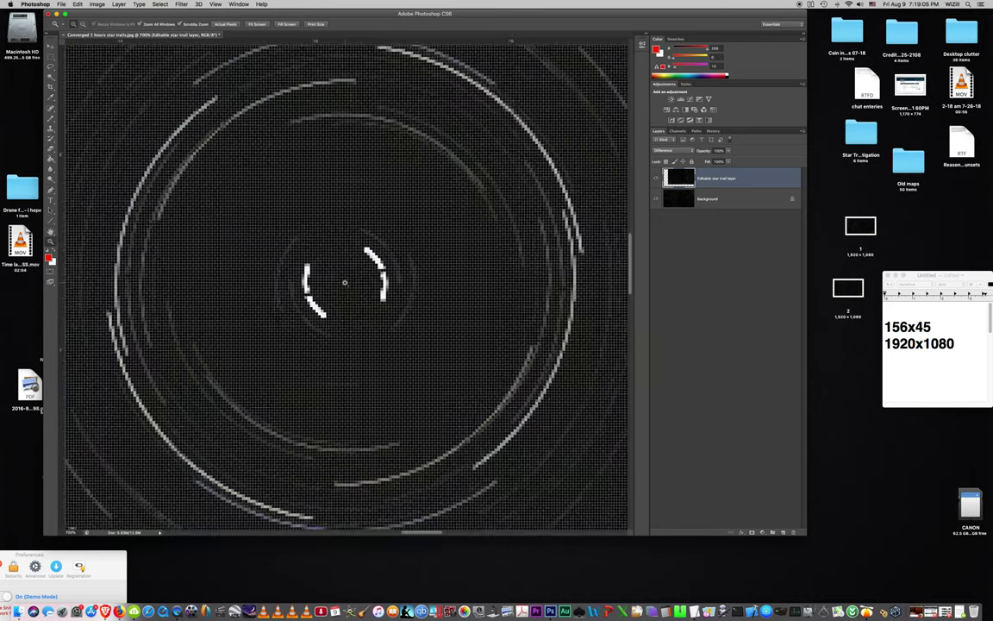
click(344, 282)
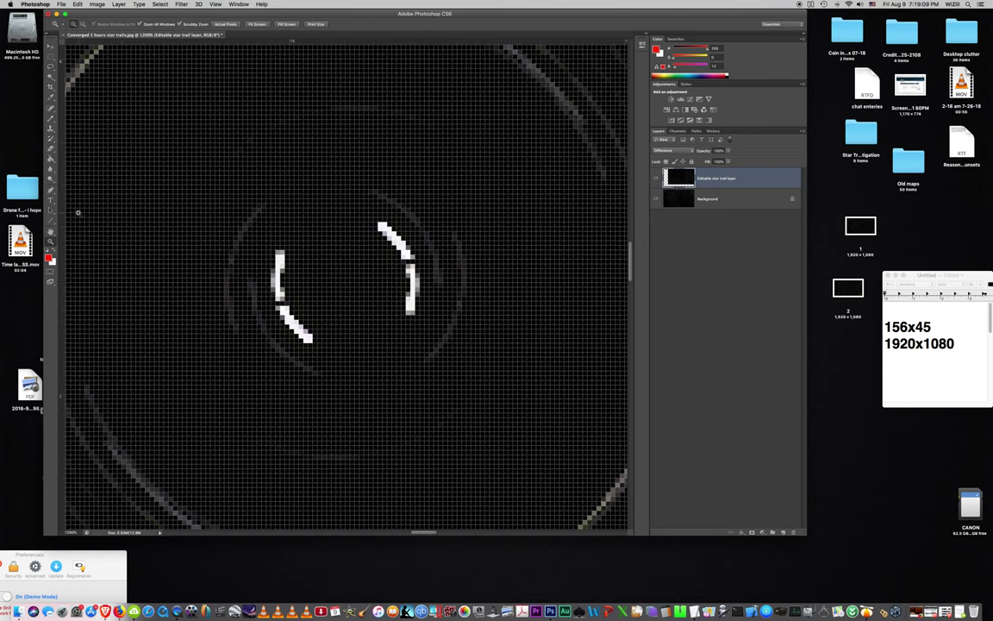
click(50, 190)
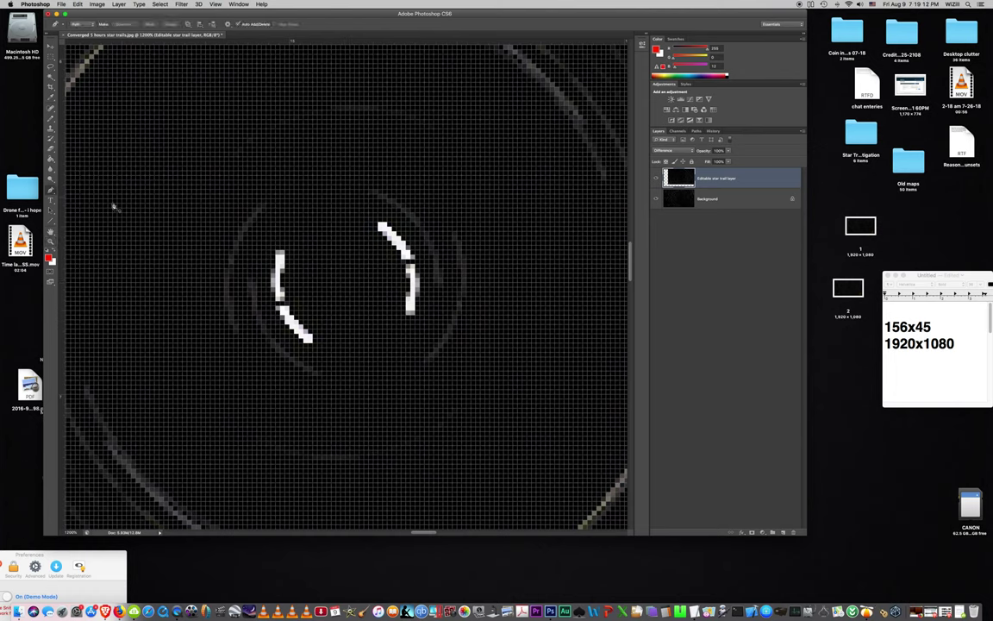
click(344, 289)
click(77, 5)
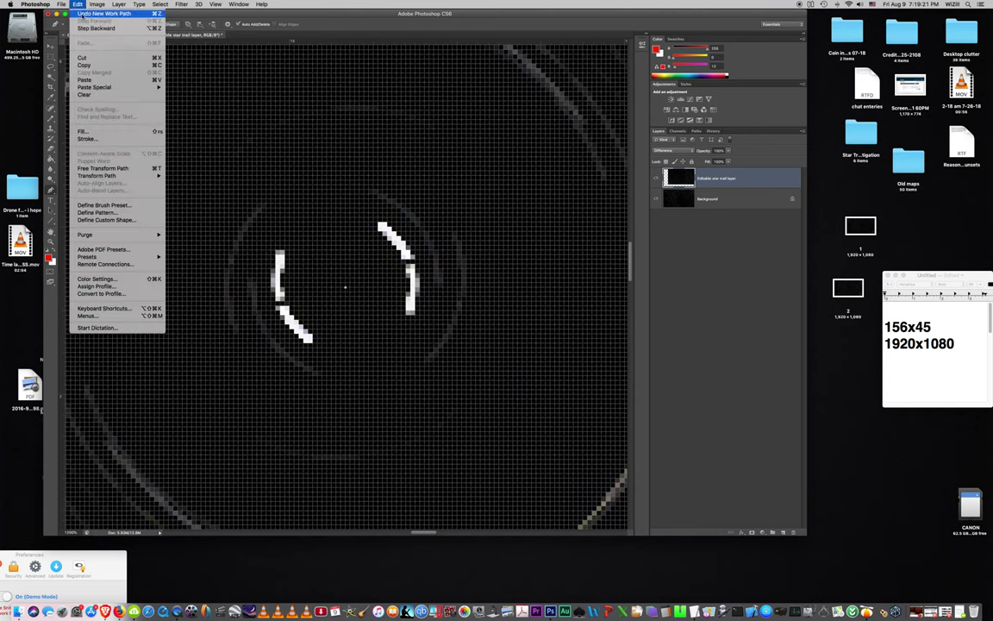
key(Escape)
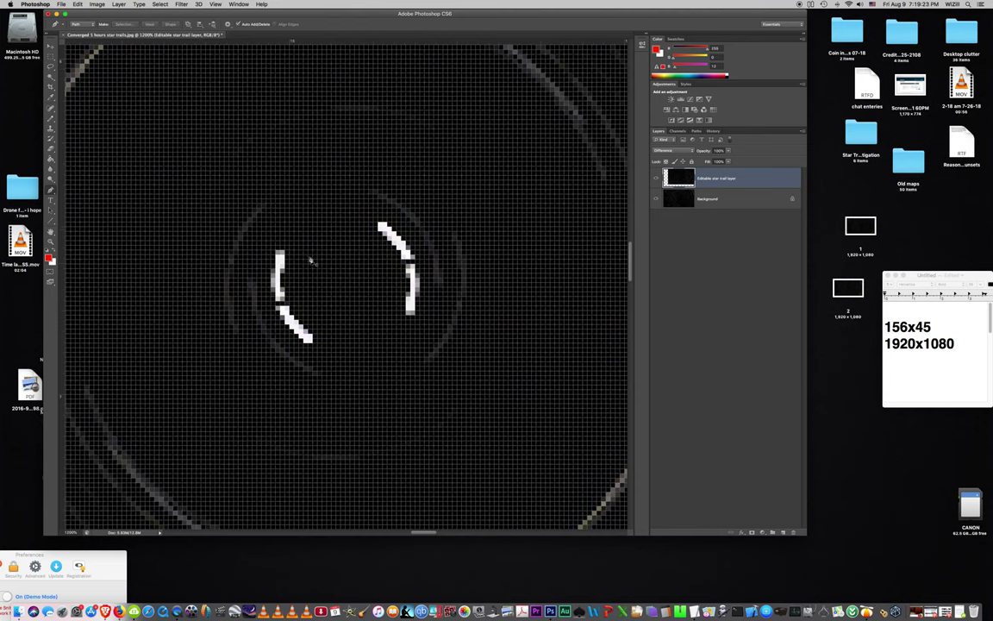
Step: Use the Line tool to measure from the rotation centre to the bright inner arcs on opposite sides
click(50, 218)
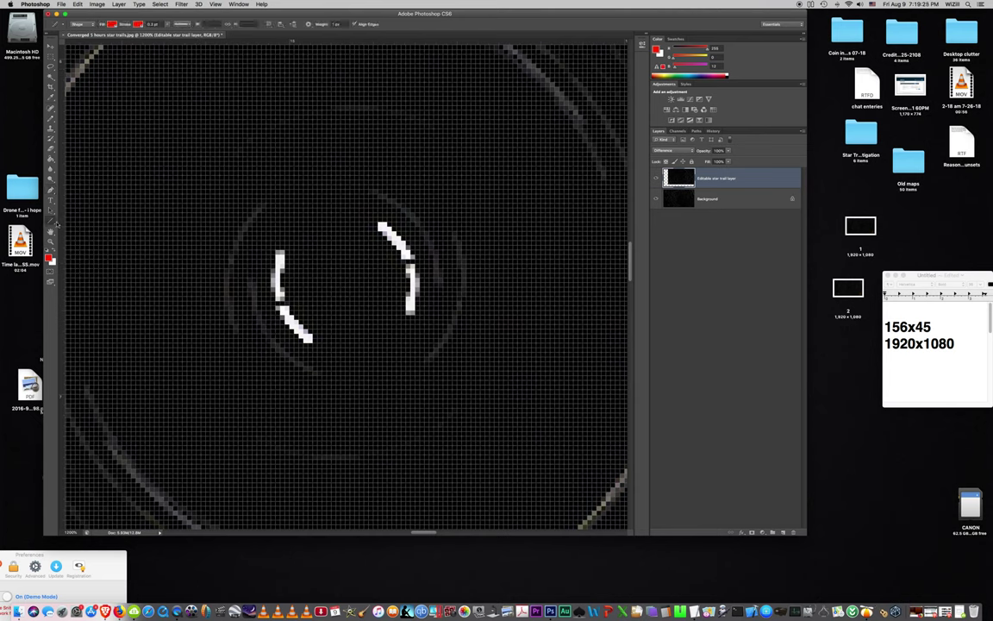
click(342, 280)
drag(342, 280, 293, 316)
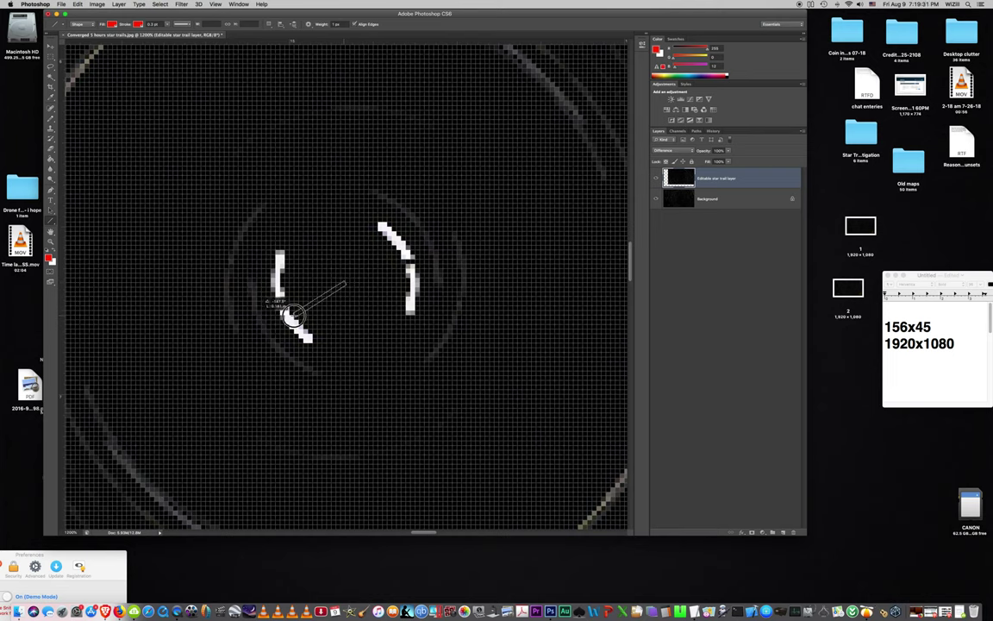
drag(294, 316, 307, 327)
mouse_move(344, 283)
mouse_down()
mouse_move(395, 233)
mouse_move(299, 325)
mouse_move(280, 293)
mouse_move(282, 282)
mouse_move(408, 283)
mouse_move(403, 325)
mouse_move(364, 354)
mouse_move(307, 335)
mouse_move(300, 344)
mouse_move(301, 283)
mouse_move(325, 244)
mouse_move(376, 239)
mouse_move(405, 223)
mouse_move(387, 234)
mouse_up()
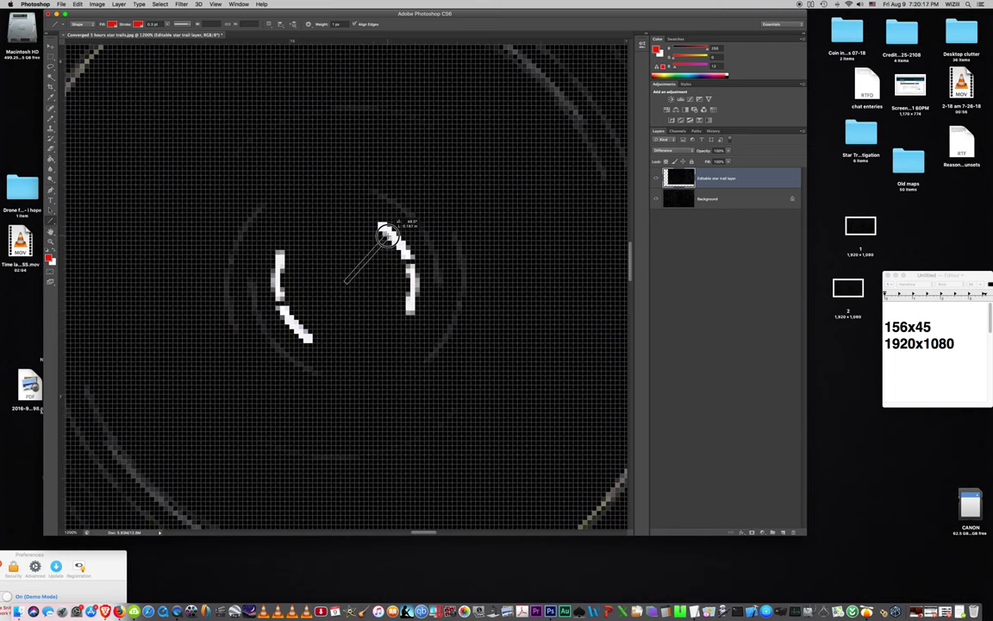
drag(387, 234, 343, 280)
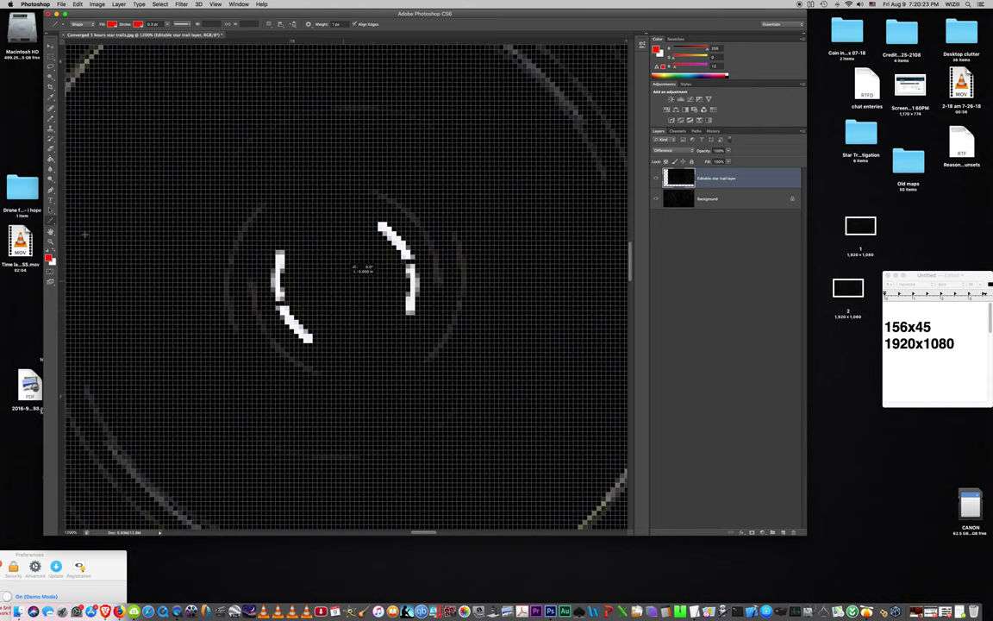
key(z)
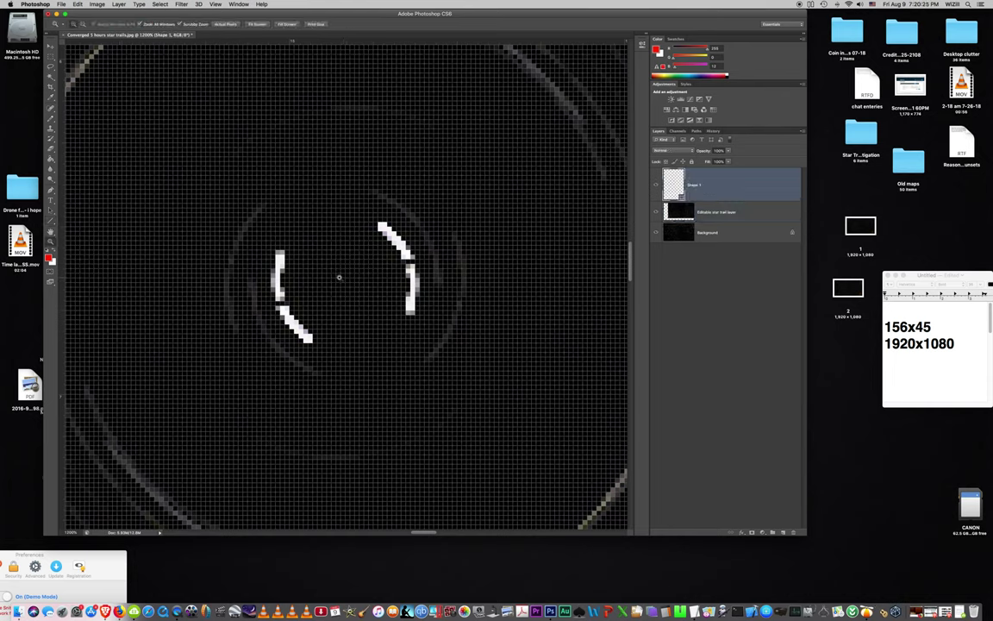
alt+click(340, 276)
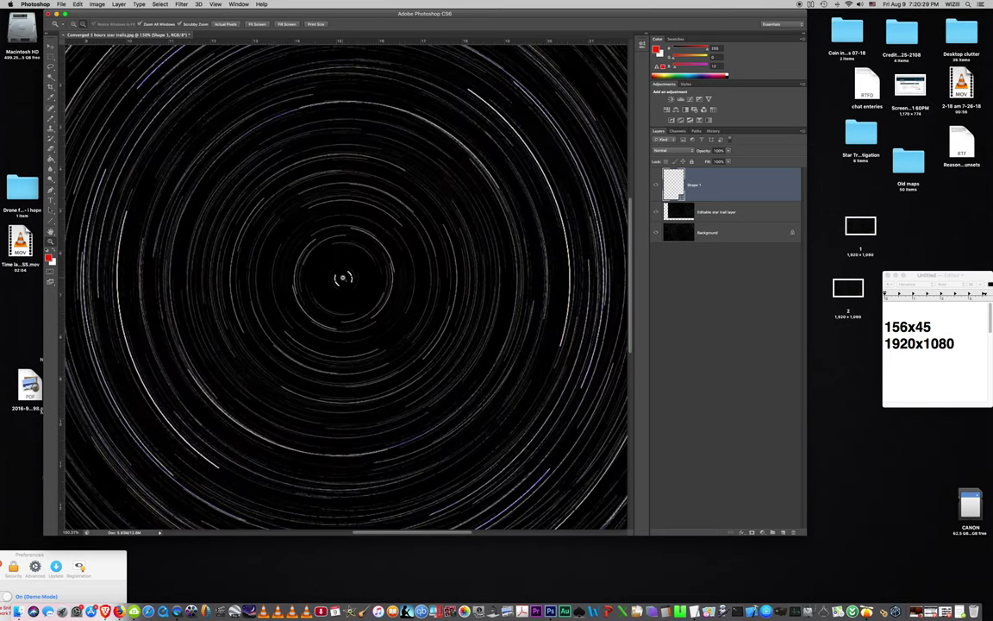
click(342, 277)
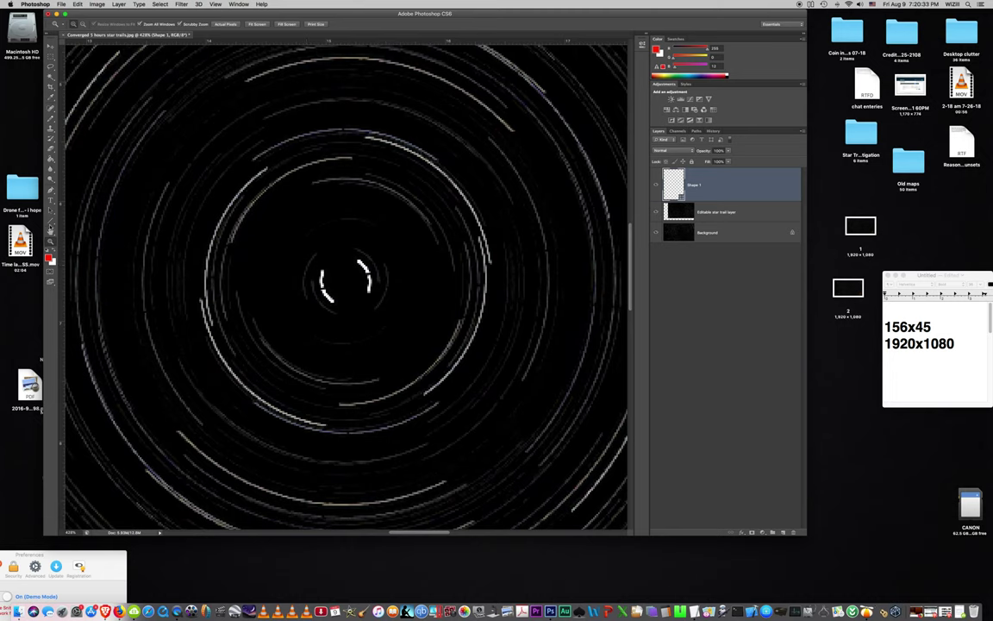
Step: Measure from the rotation centre to arcs in several directions with the Line tool, ending with a line about 2.57 in long at -45°
click(48, 207)
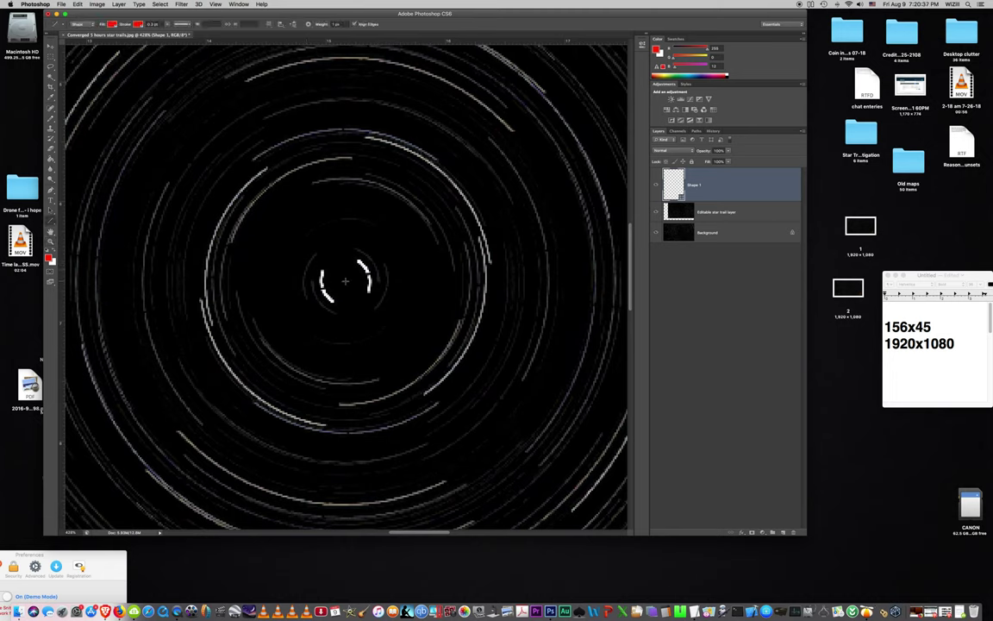
drag(345, 280, 452, 178)
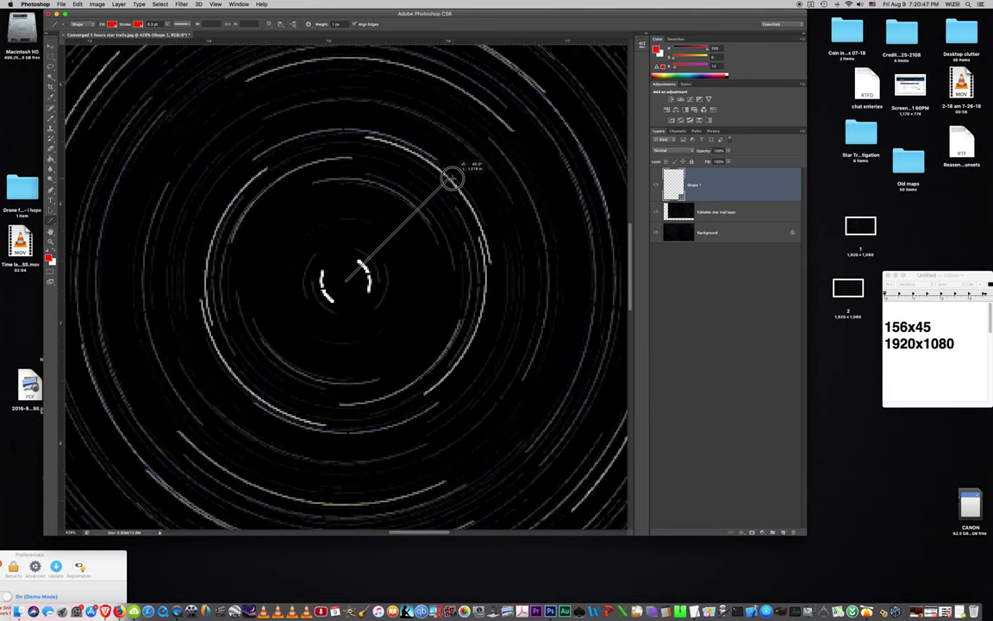
drag(451, 179, 351, 403)
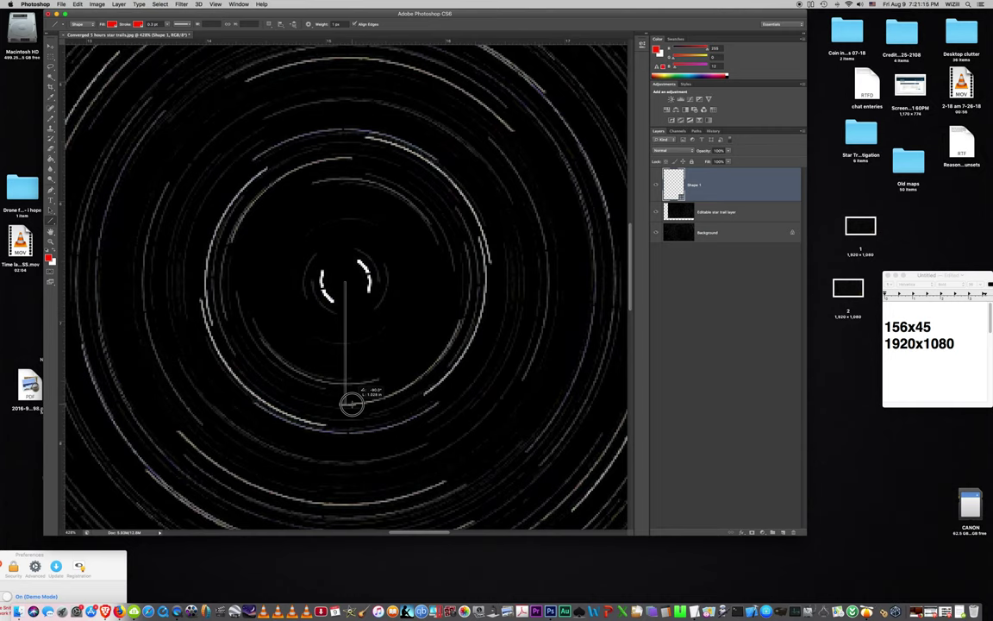
drag(351, 402, 108, 64)
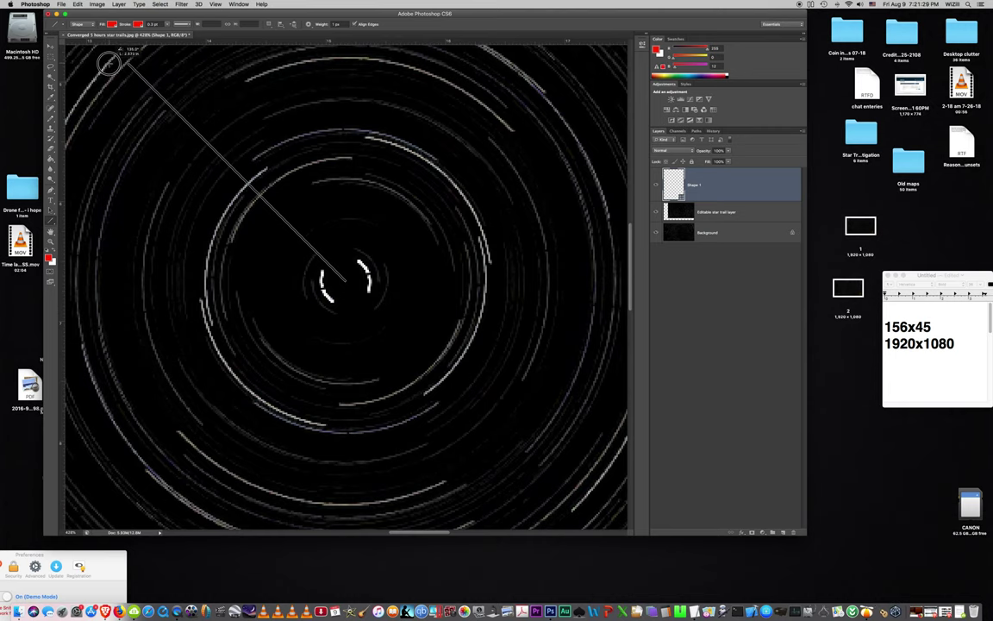
drag(108, 64, 611, 499)
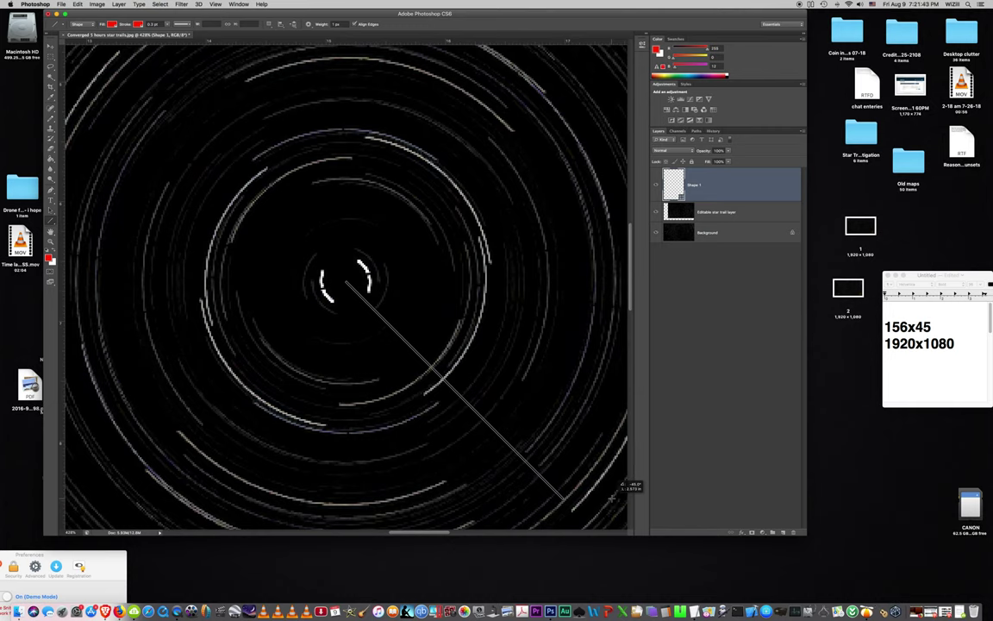
drag(613, 496, 612, 496)
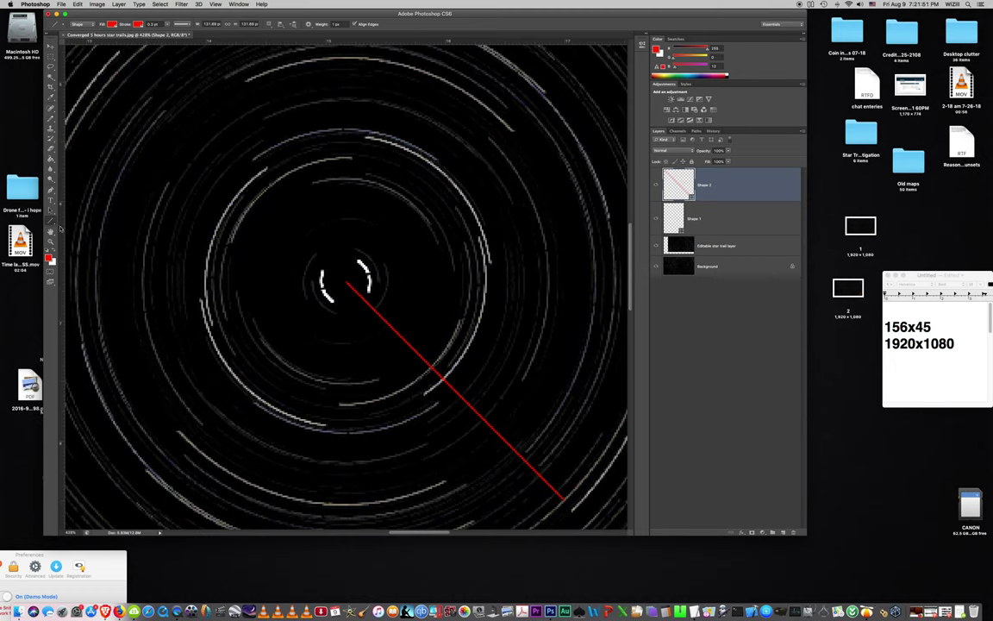
Step: Undo the -45° line and check the trails with the Editable star trail layer hidden and shown again
click(51, 231)
drag(373, 226, 330, 175)
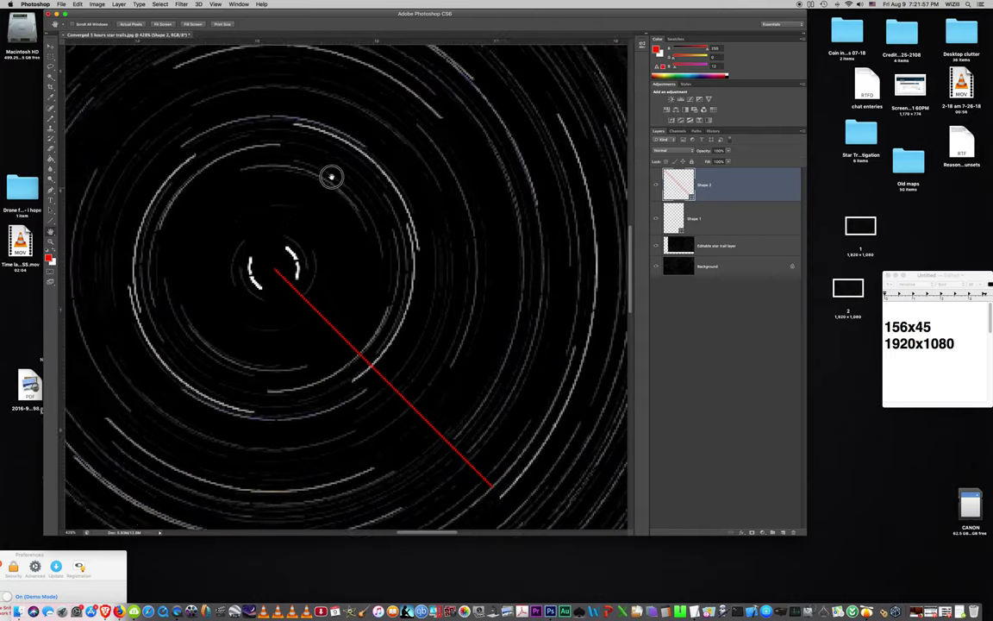
drag(364, 364, 244, 394)
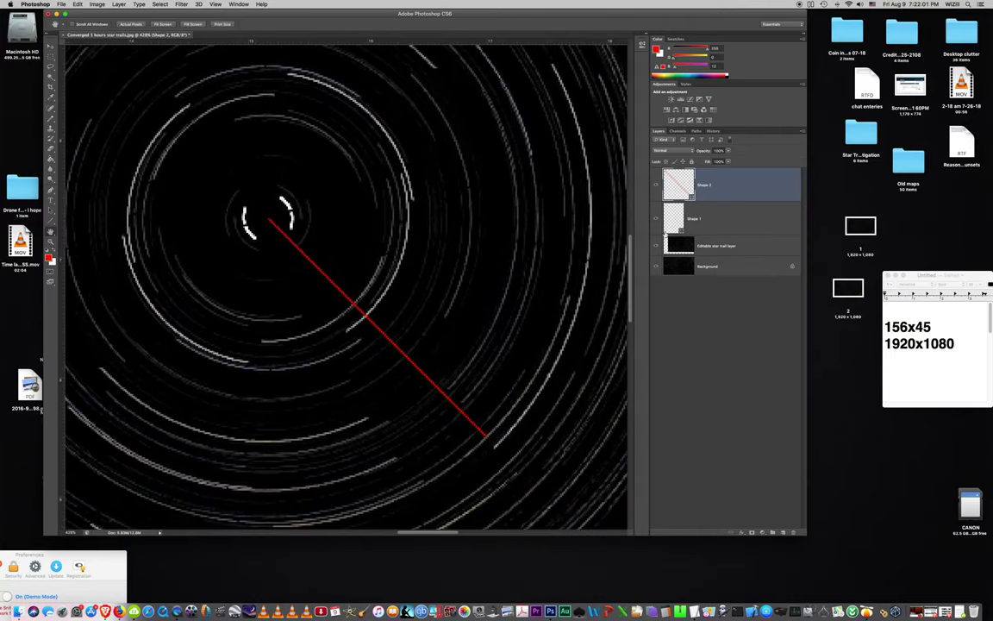
click(656, 246)
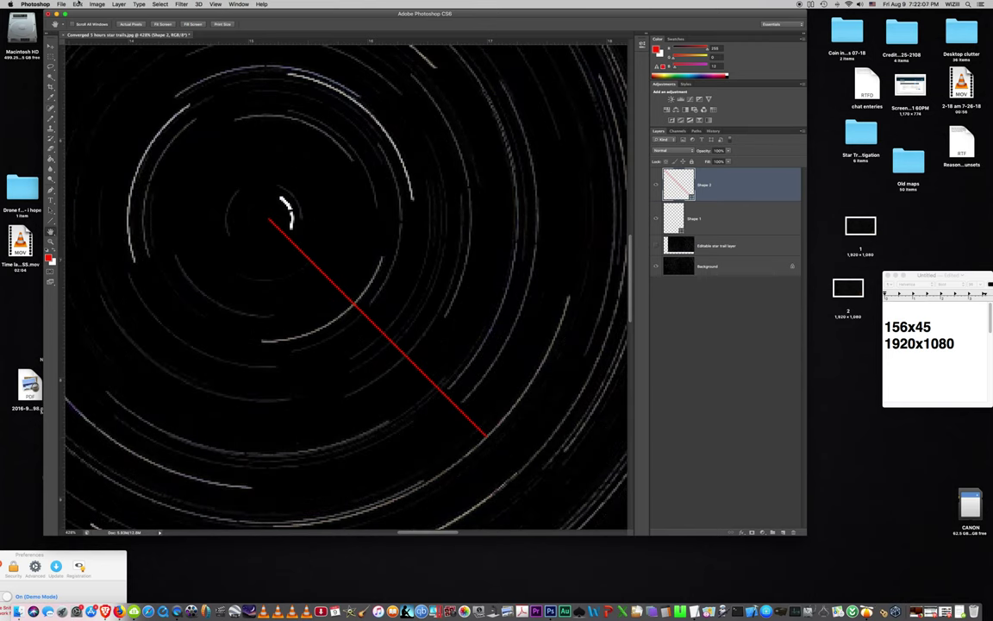
click(77, 4)
click(95, 24)
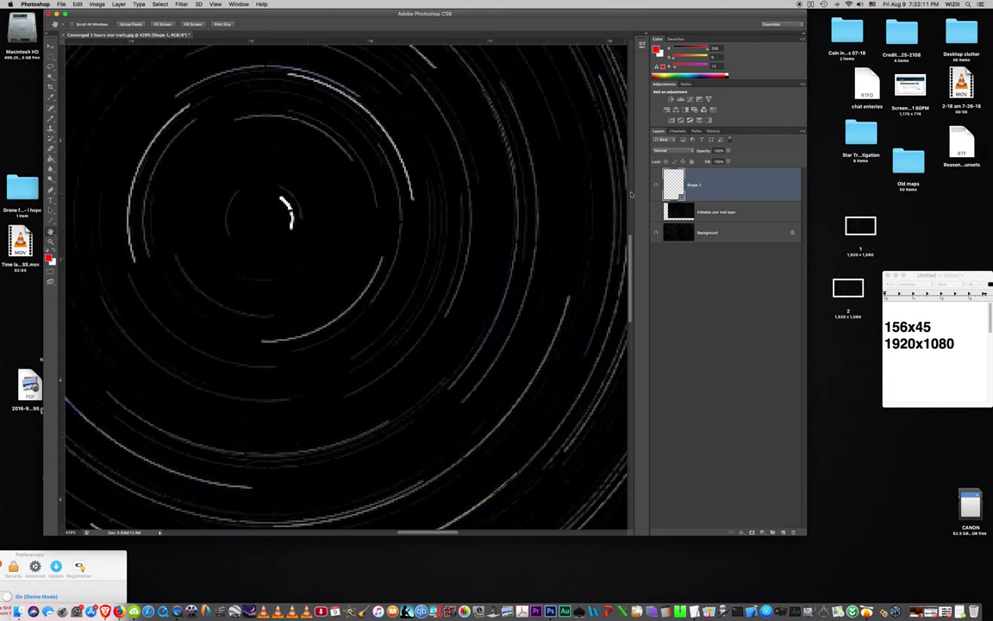
click(658, 211)
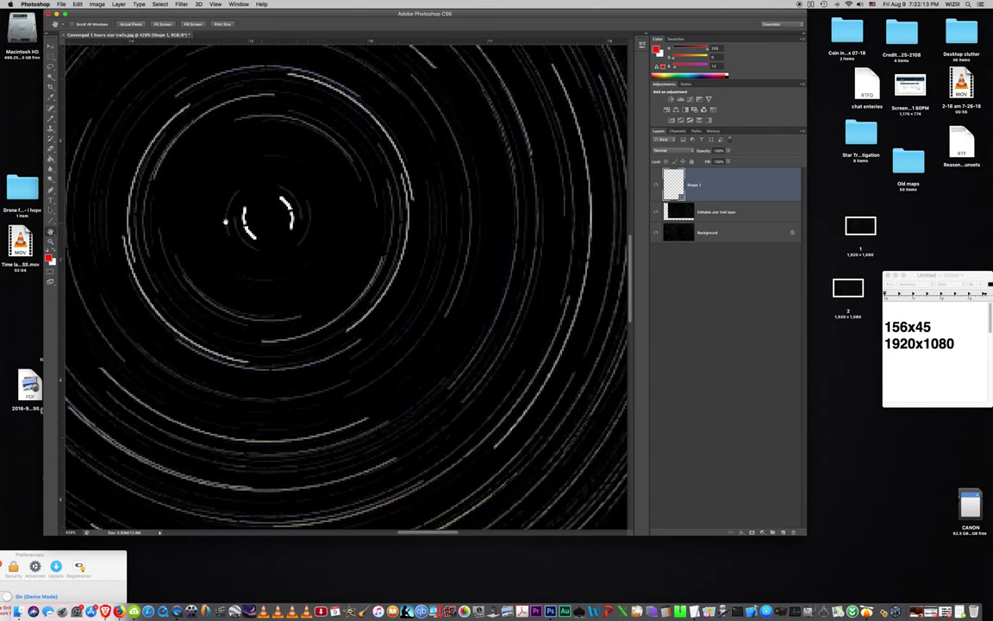
Step: Draw two red lines about 2.7 in long from the rotation centre to the two ends of the same bright outer arc
click(50, 221)
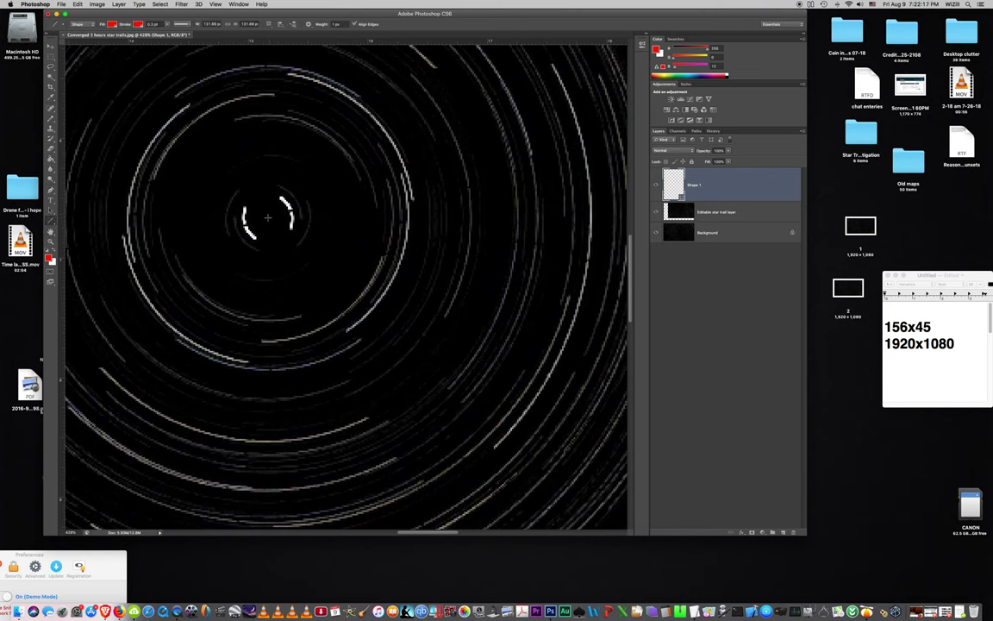
click(268, 218)
drag(268, 218, 551, 65)
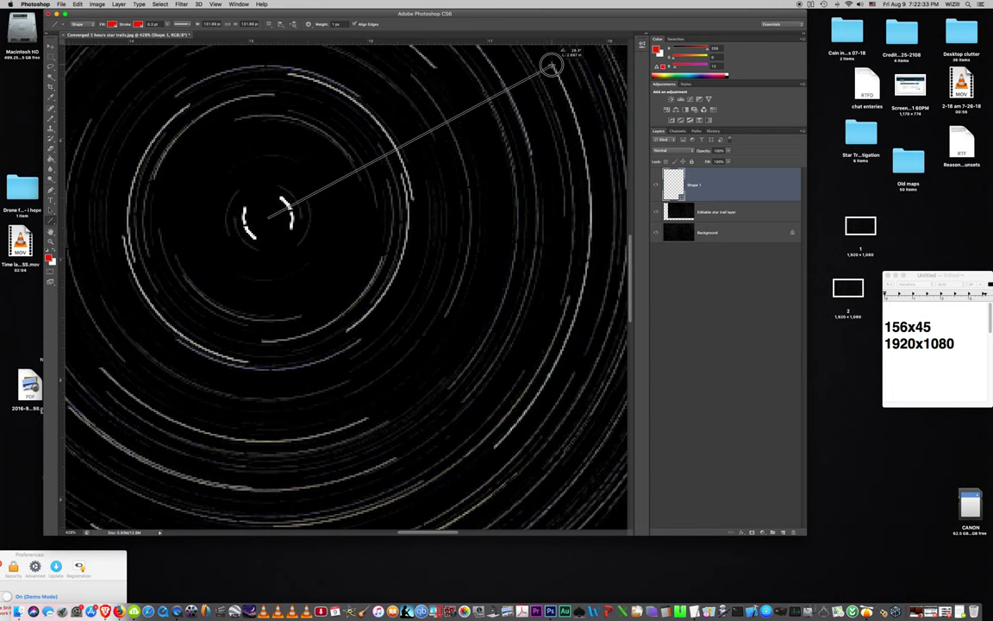
drag(551, 64, 551, 67)
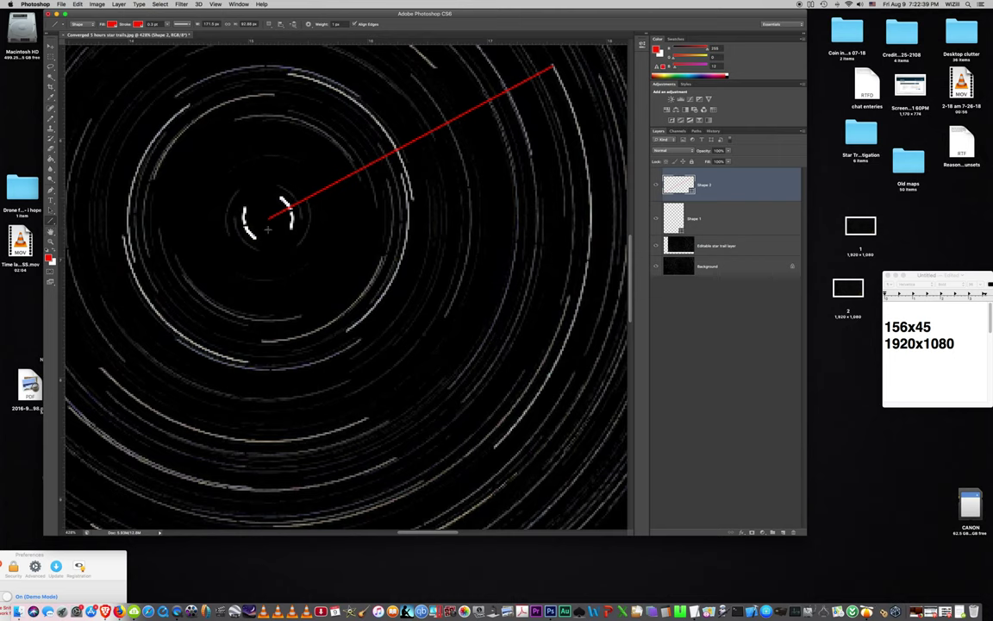
click(269, 218)
drag(269, 219, 494, 446)
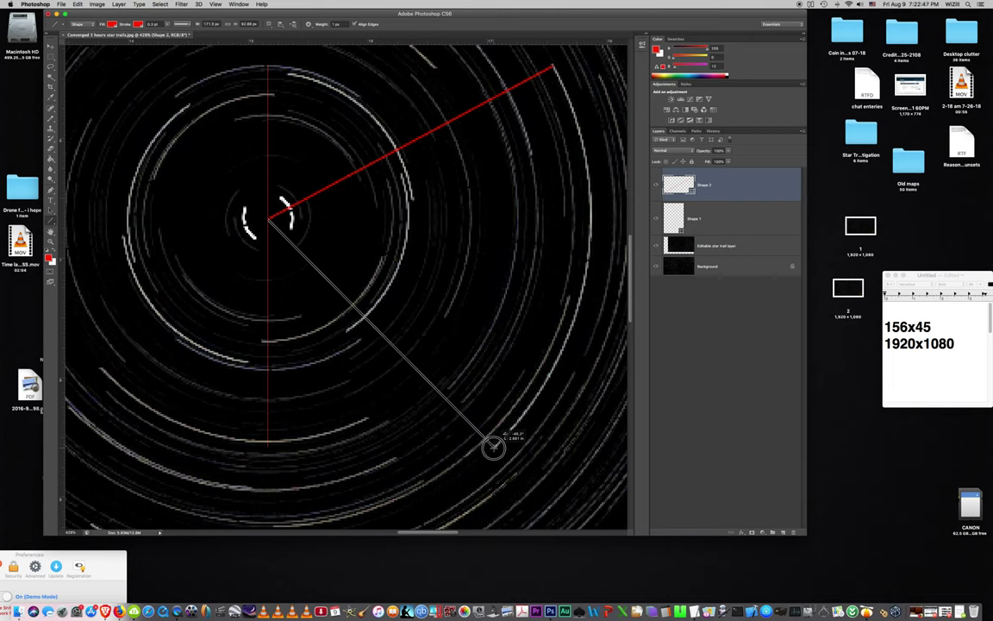
drag(493, 446, 495, 445)
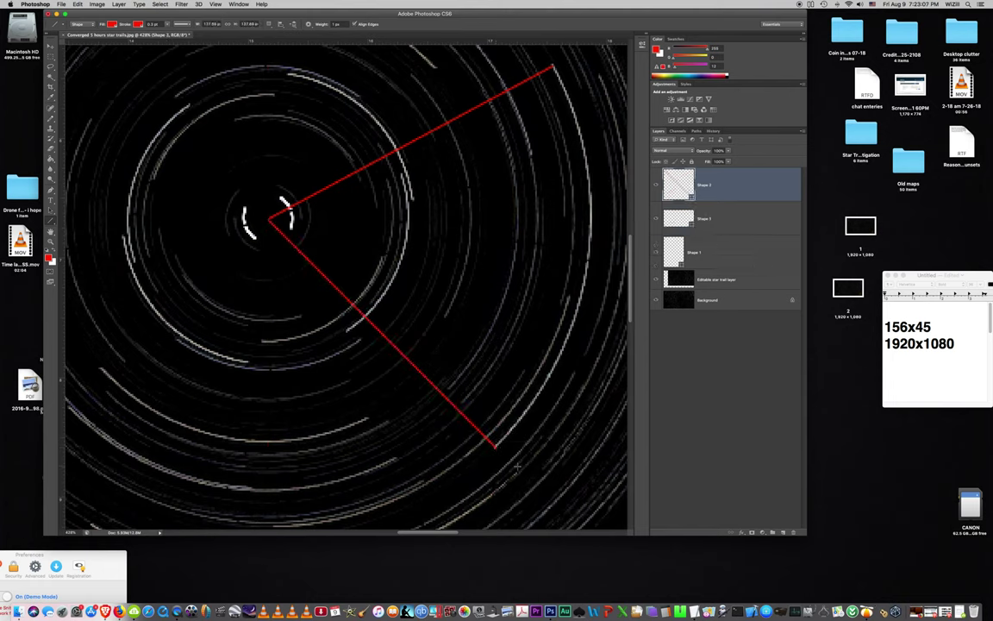
Step: Compare the star trails at 100% zoom with the Editable star trail layer on and off, and leave that layer hidden
key(z)
alt+click(238, 312)
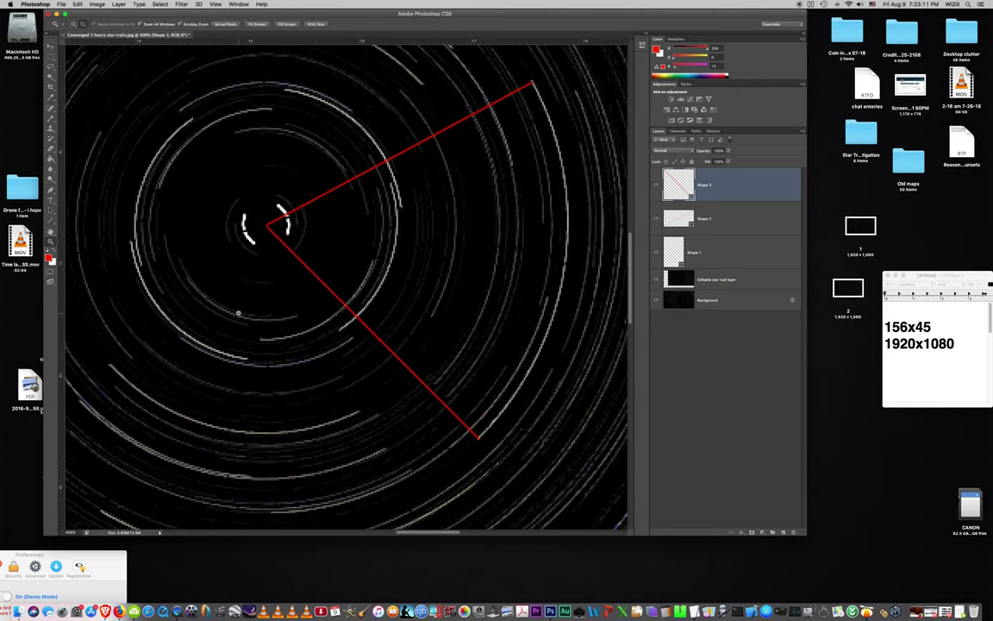
alt+click(238, 313)
alt+click(238, 312)
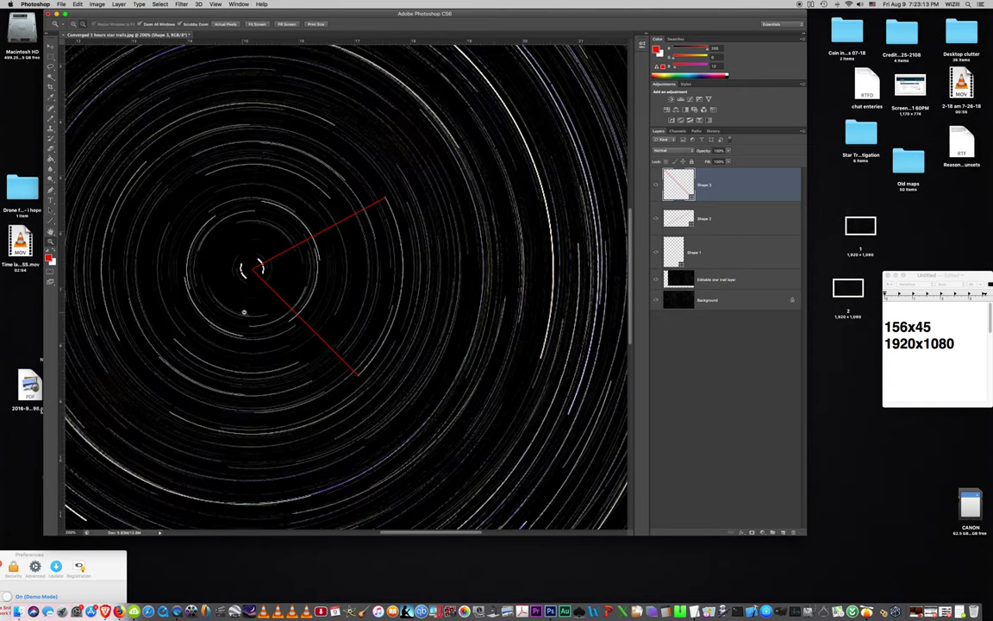
drag(254, 292, 254, 292)
alt+click(254, 291)
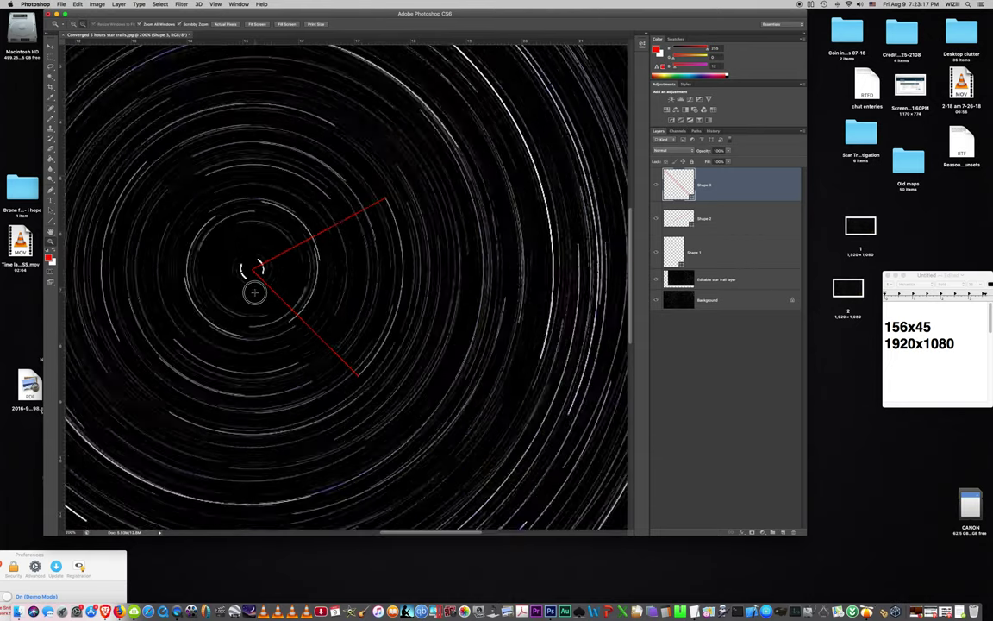
alt+click(255, 290)
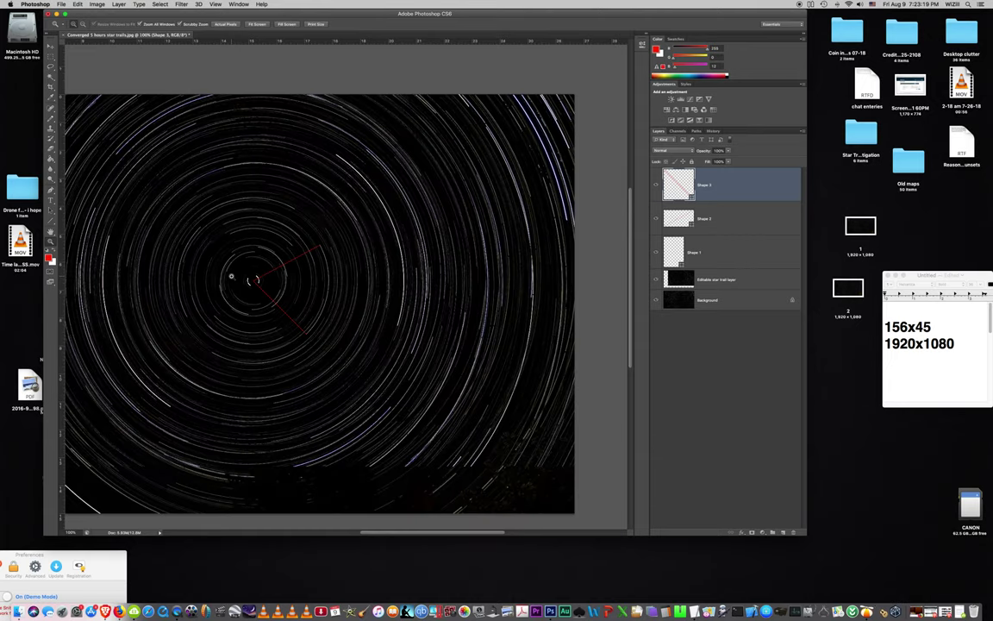
key(b)
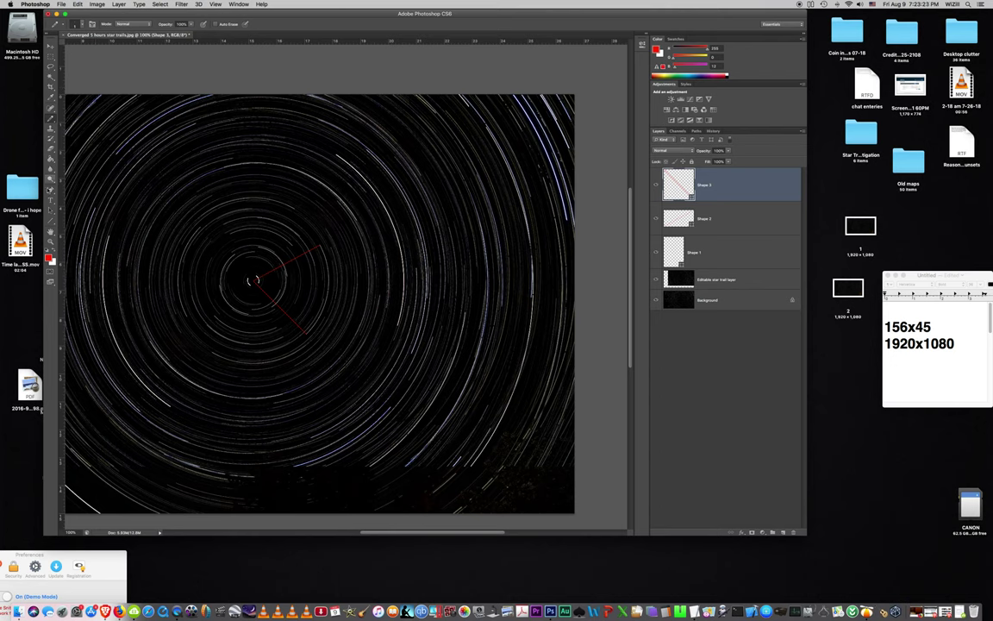
key(Return)
key(h)
drag(164, 235, 244, 241)
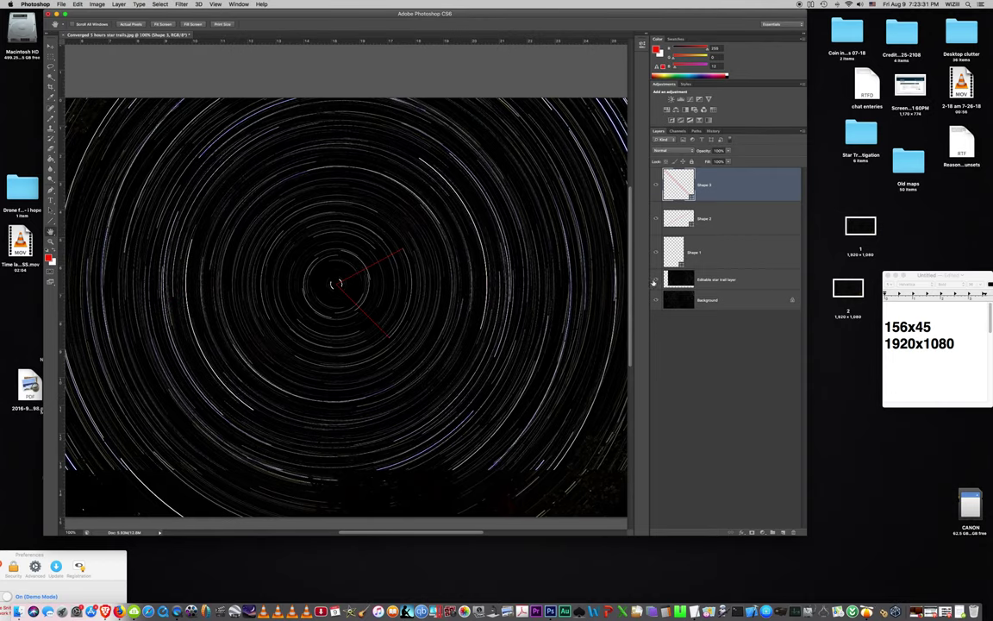
click(656, 281)
click(656, 281)
click(656, 281)
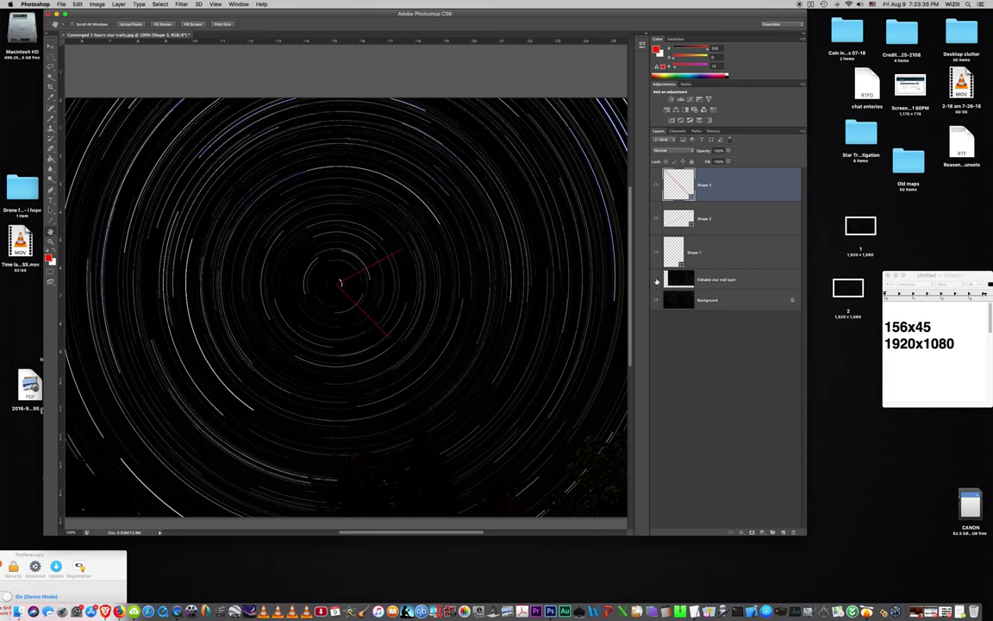
click(656, 281)
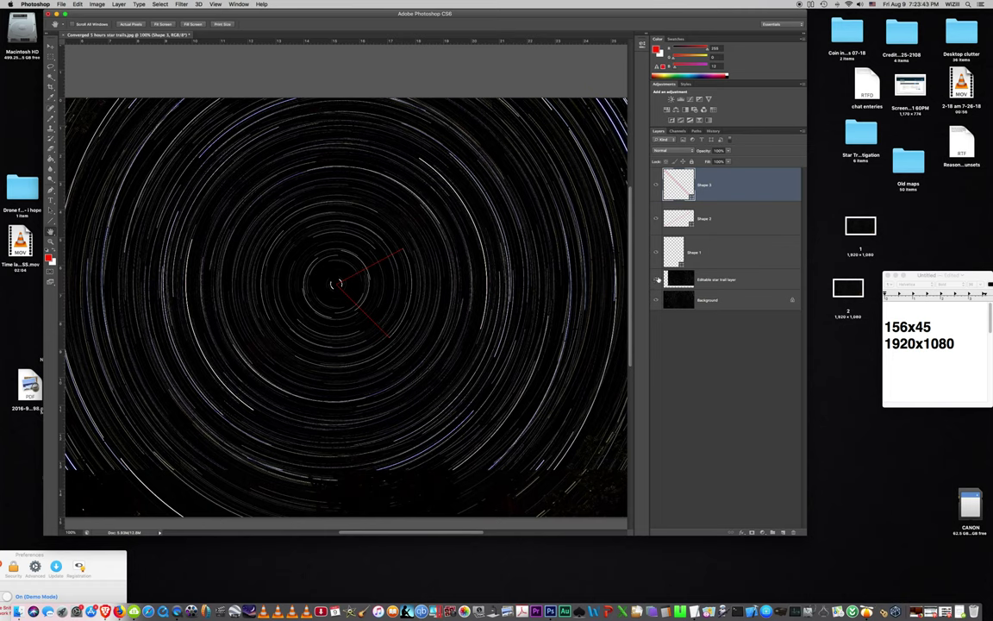
click(656, 281)
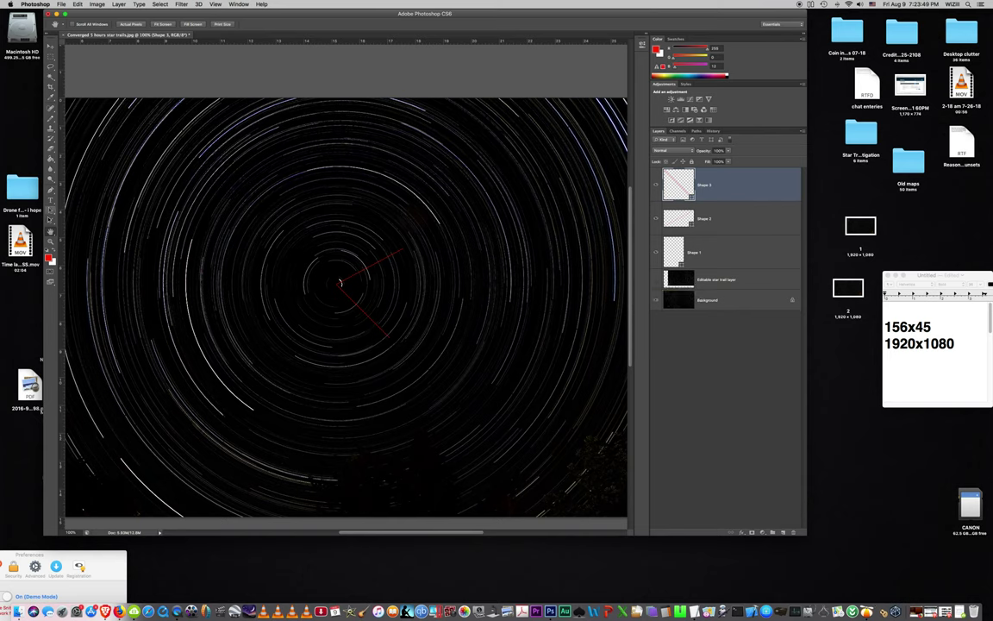
Step: Try the Dodge tool on the bright trail below the centre and accept rasterizing the Shape 3 layer
click(50, 179)
click(225, 400)
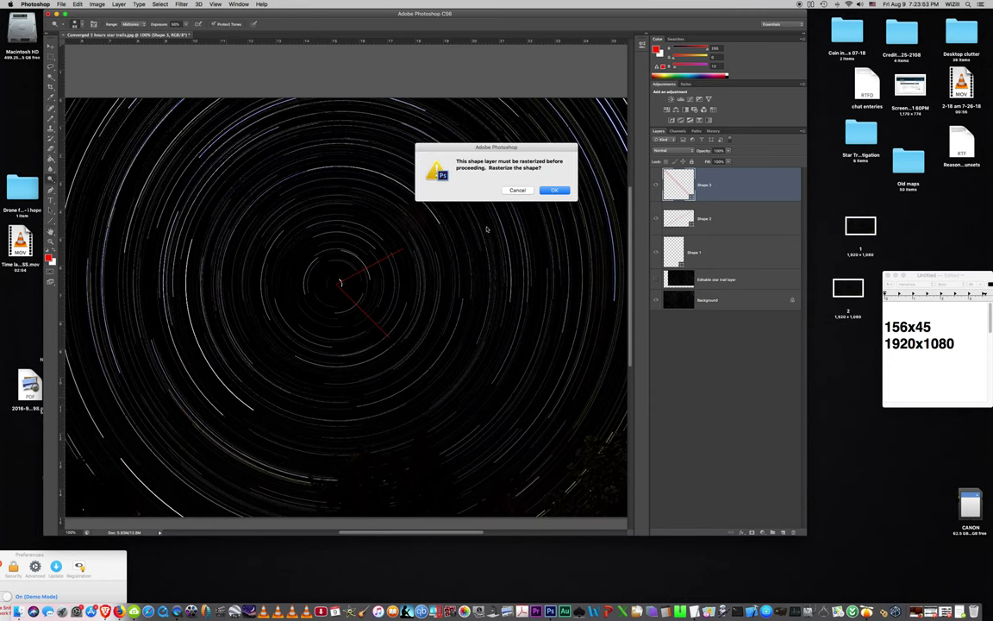
click(550, 193)
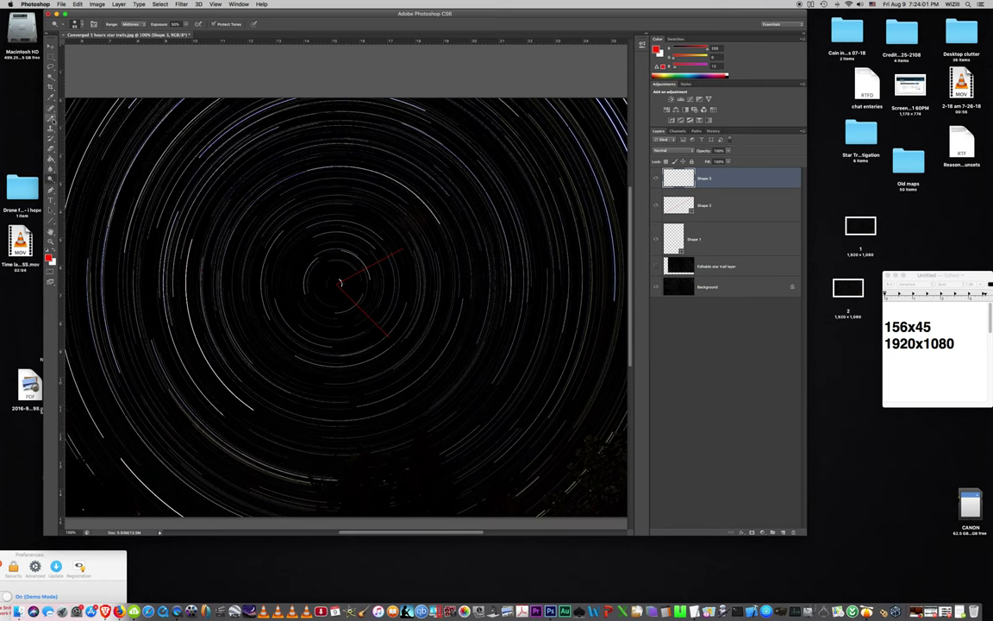
Step: Draw a line about 0.777 in long from the end of the bluish-white trail to the neighbouring brighter trail at 400% zoom
click(51, 242)
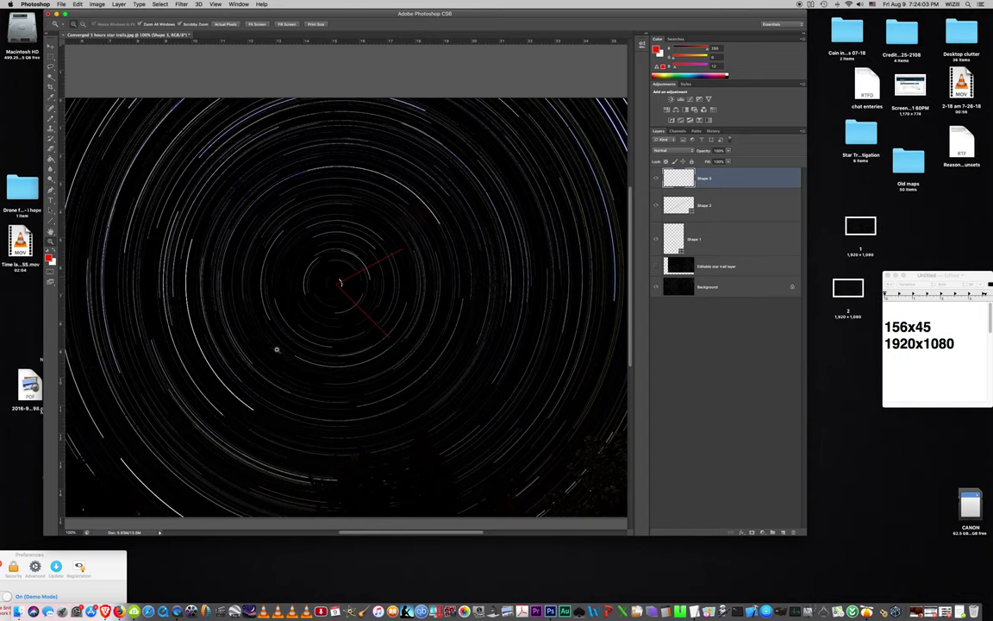
click(225, 407)
click(227, 407)
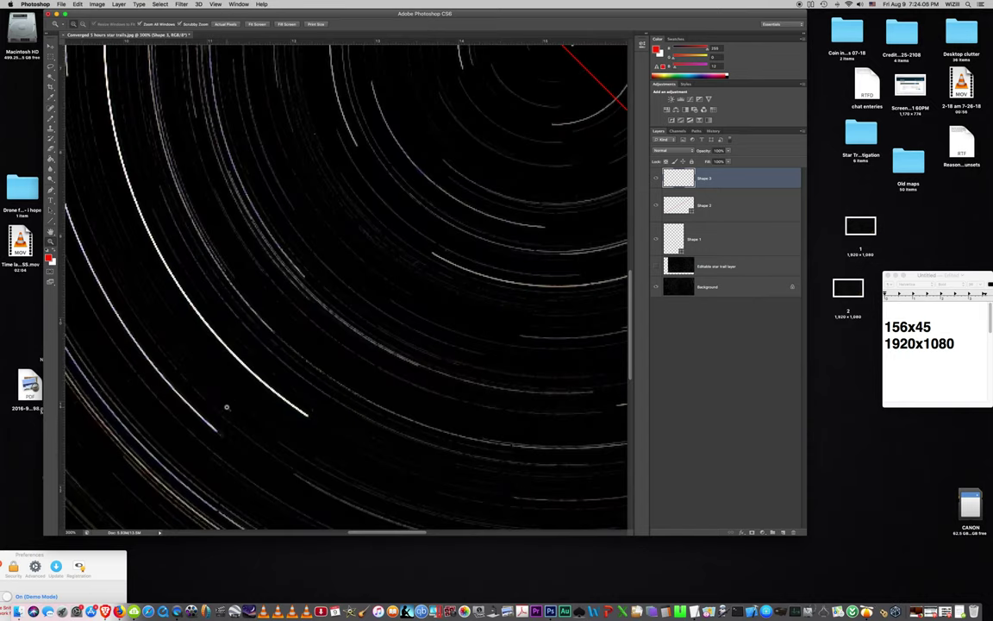
click(230, 406)
key(b)
drag(245, 394, 336, 285)
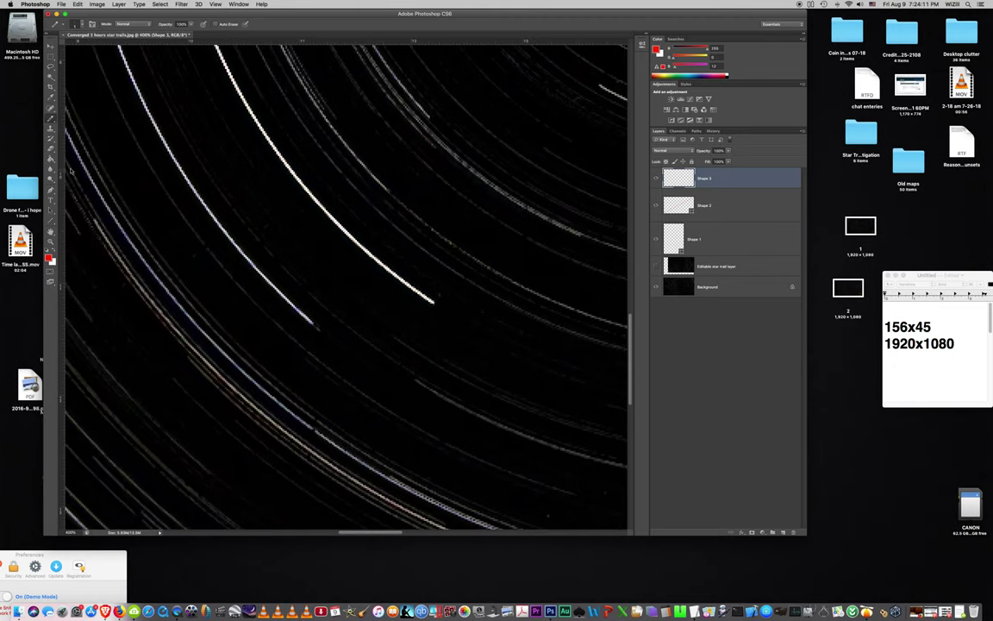
key(u)
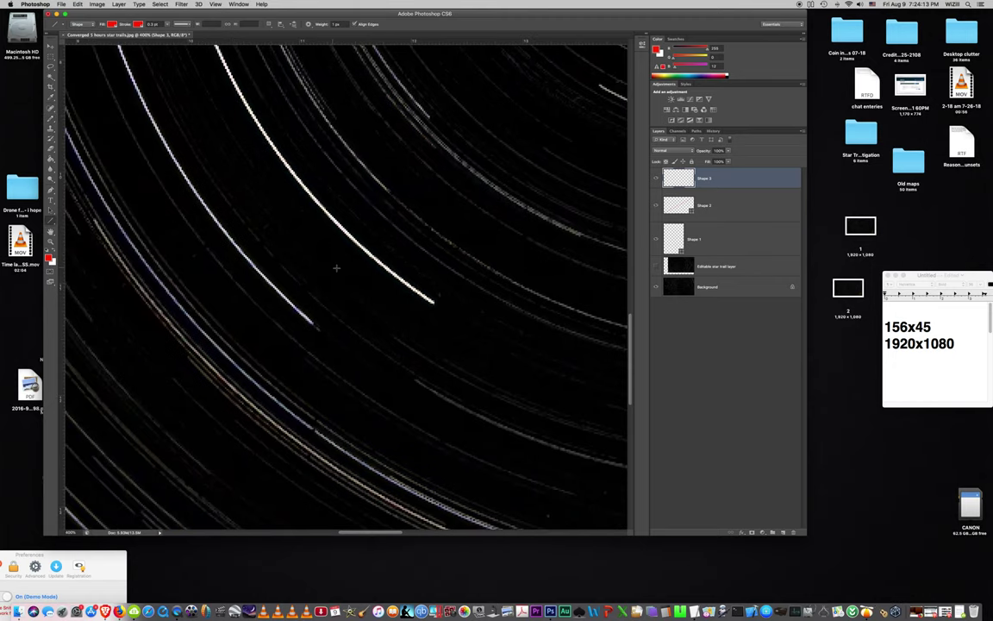
click(313, 320)
drag(312, 321, 369, 257)
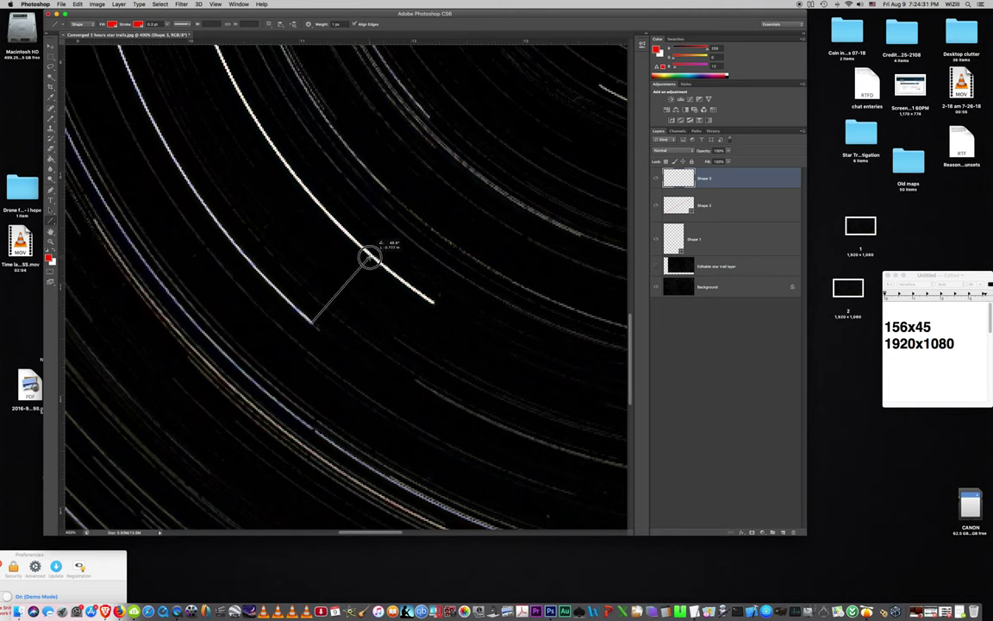
drag(369, 257, 370, 257)
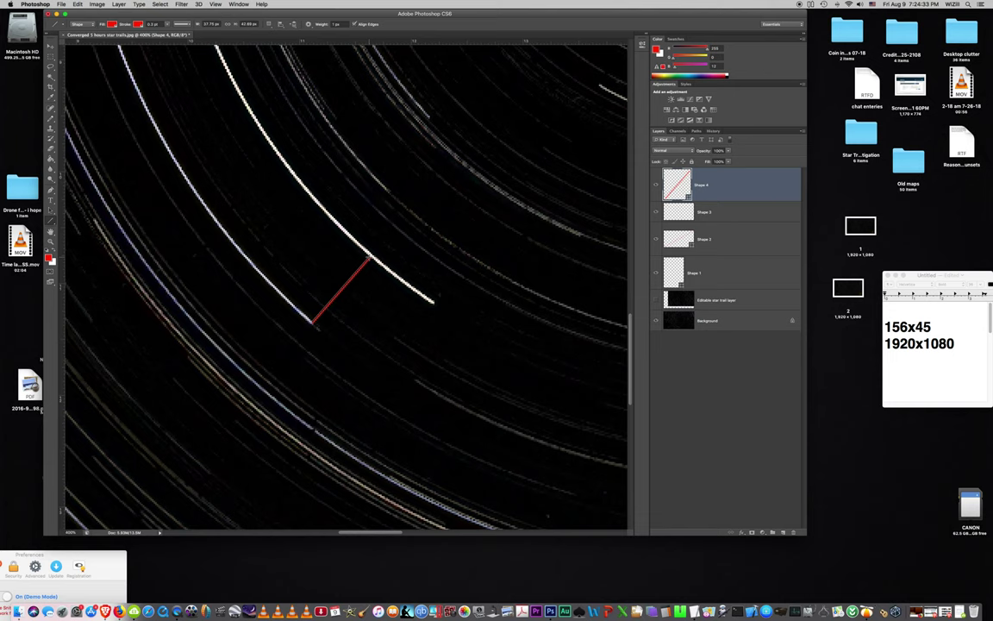
Step: Rename the new measuring line's layer as .777
double_click(701, 185)
key(BackSpace)
text(1/8)
key(Return)
click(118, 4)
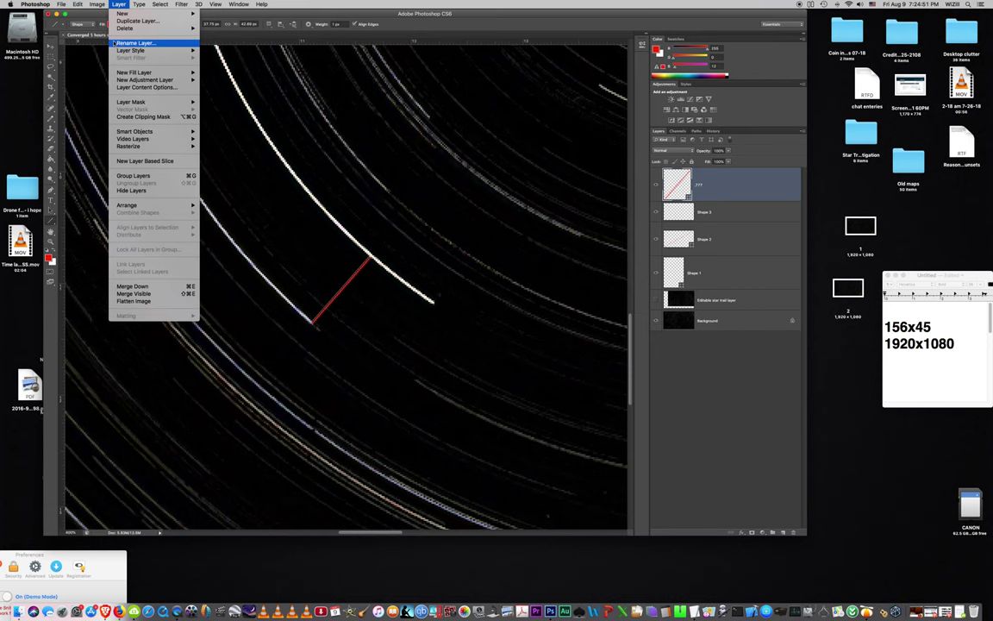
click(74, 72)
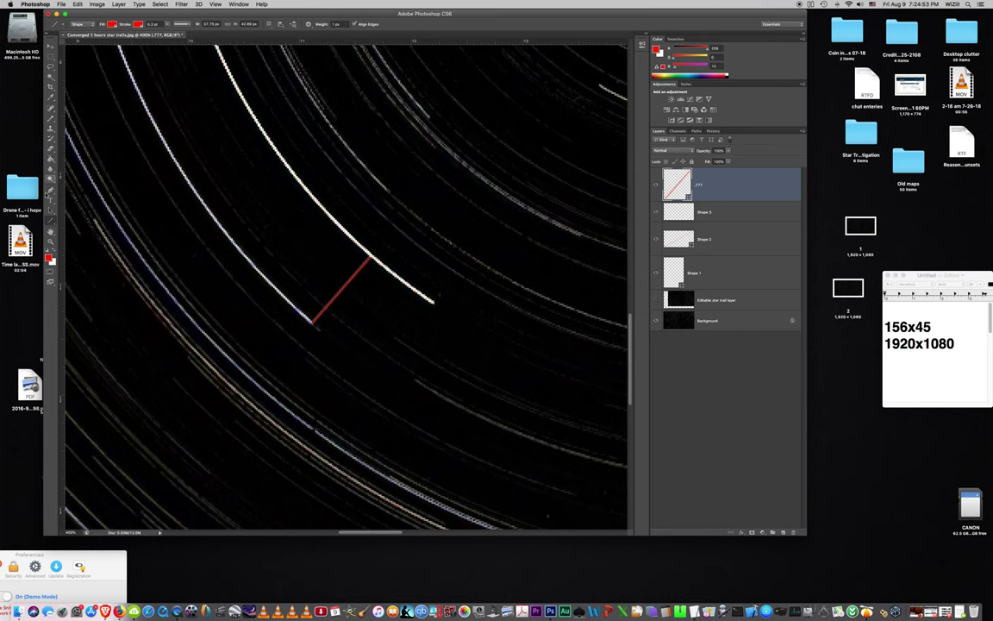
click(50, 230)
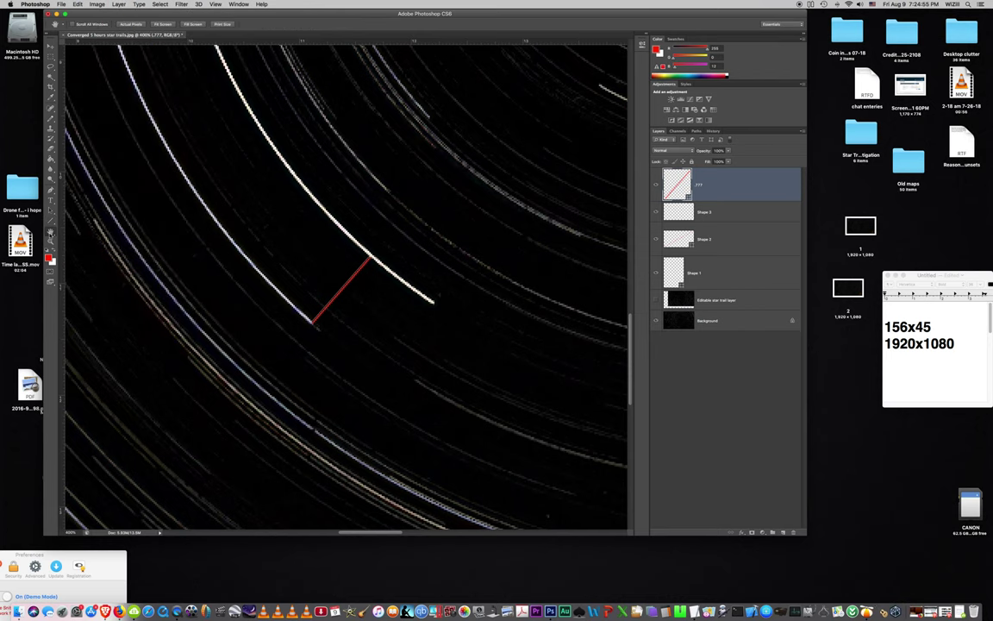
drag(213, 221, 381, 415)
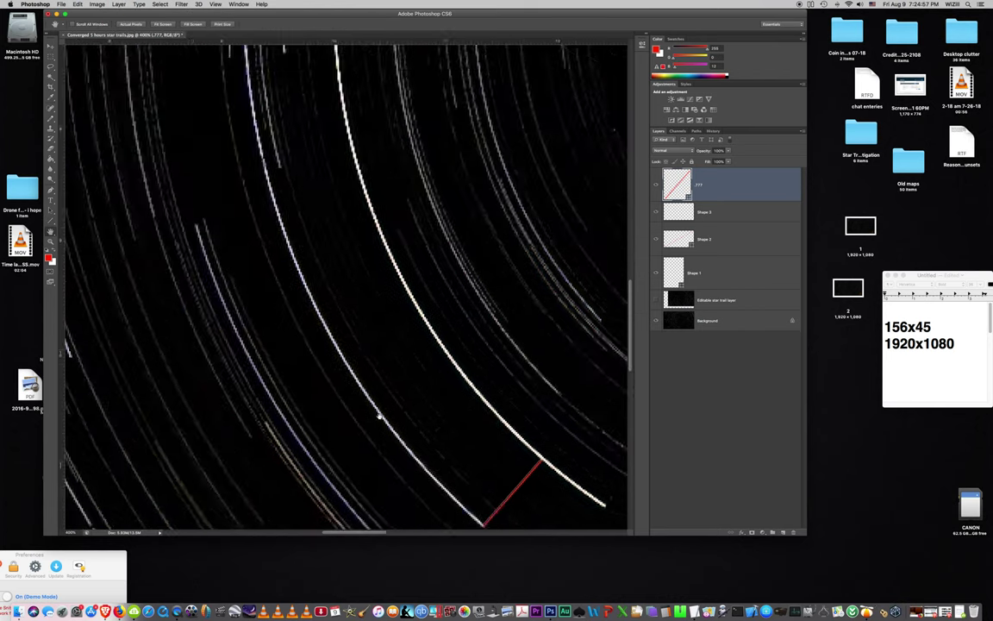
drag(368, 210, 300, 175)
drag(293, 131, 271, 259)
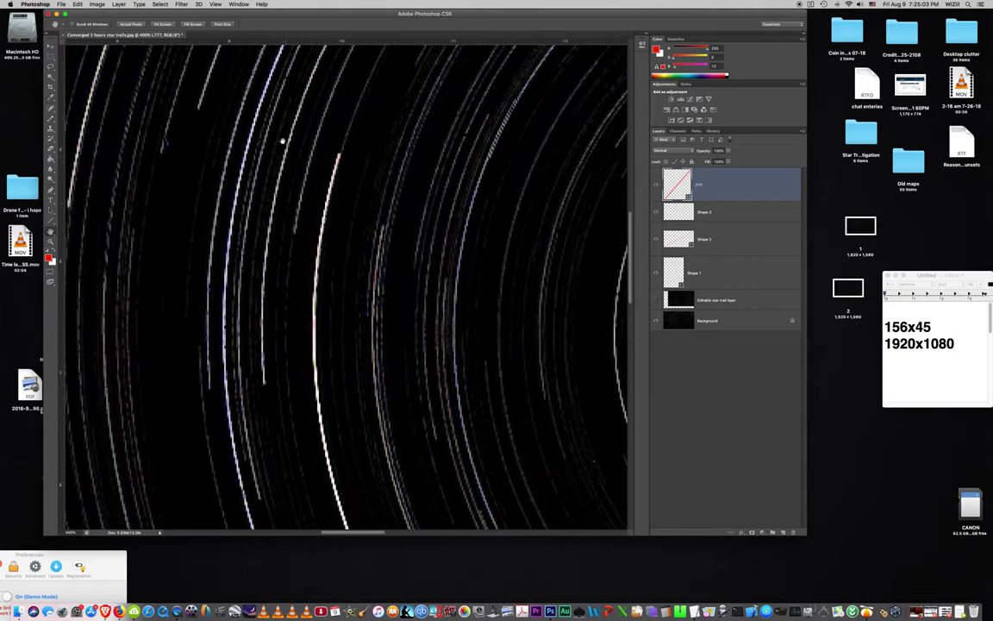
click(50, 211)
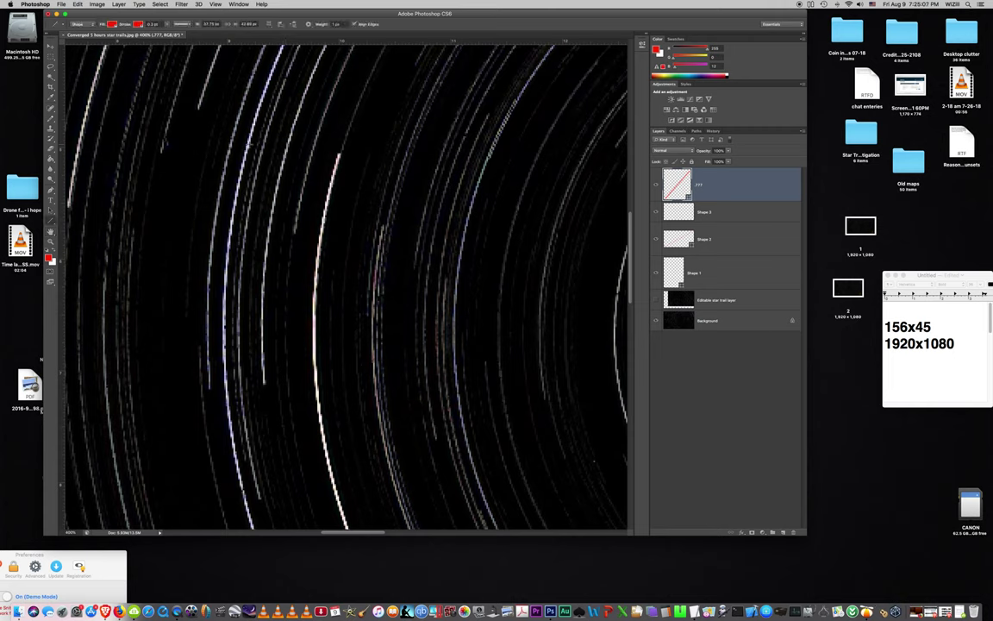
drag(249, 143, 334, 154)
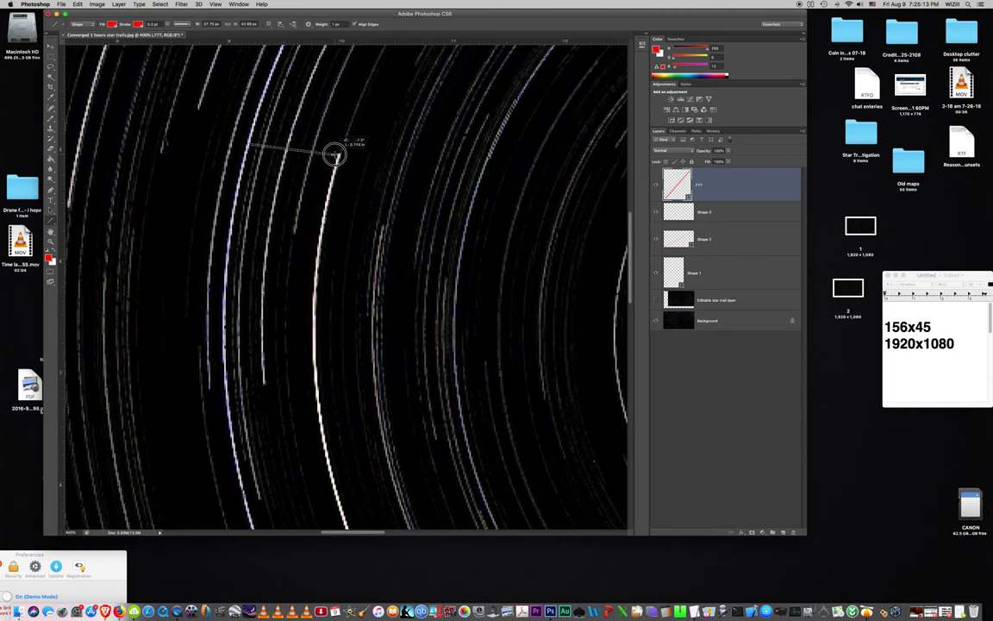
drag(334, 154, 338, 156)
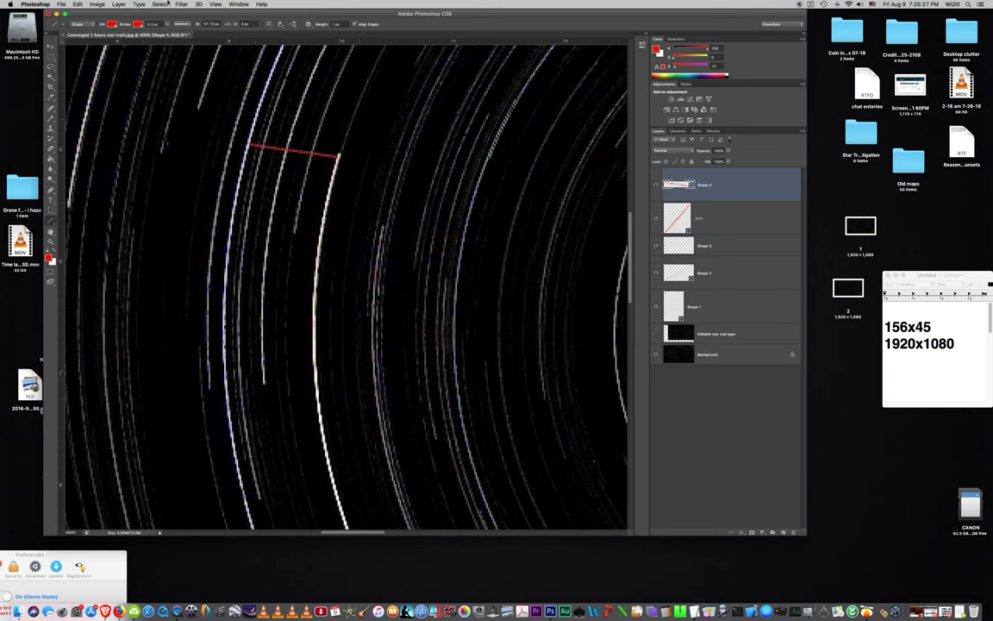
click(79, 4)
click(90, 11)
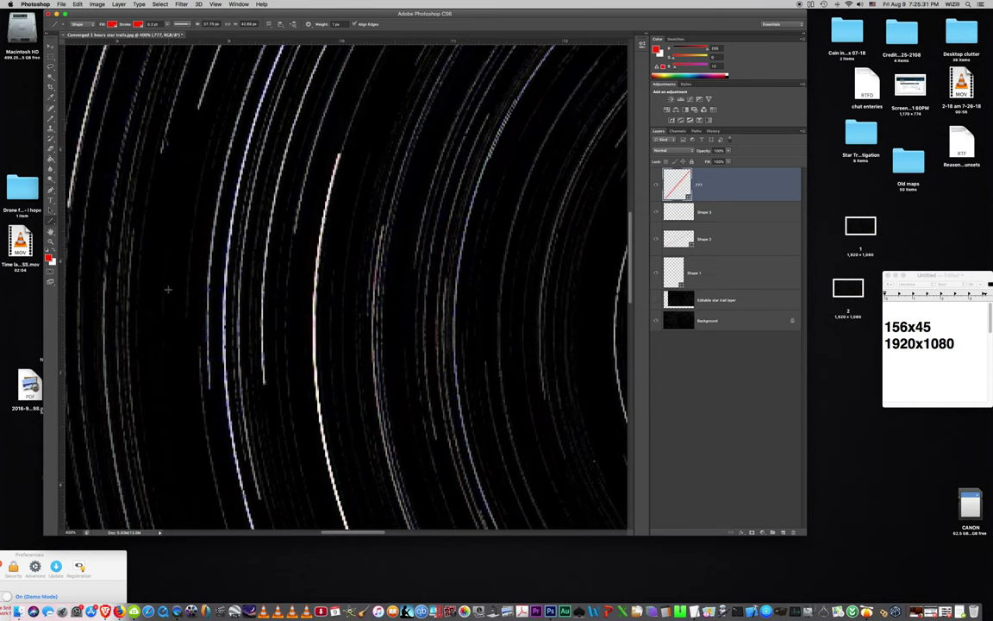
Step: Draw a line about 0.802 in long from the bluish-white trail to the upper end of the neighbouring brighter trail at 400% zoom
click(50, 231)
drag(301, 382, 300, 206)
mouse_move(295, 144)
mouse_down()
mouse_move(432, 434)
mouse_move(326, 169)
mouse_up()
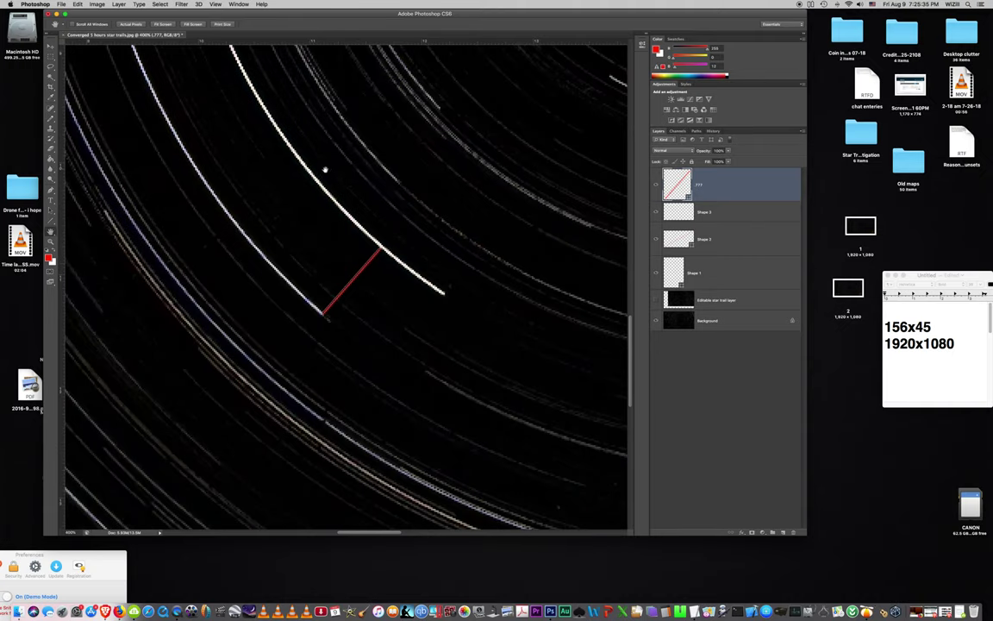
drag(333, 288, 306, 308)
click(49, 220)
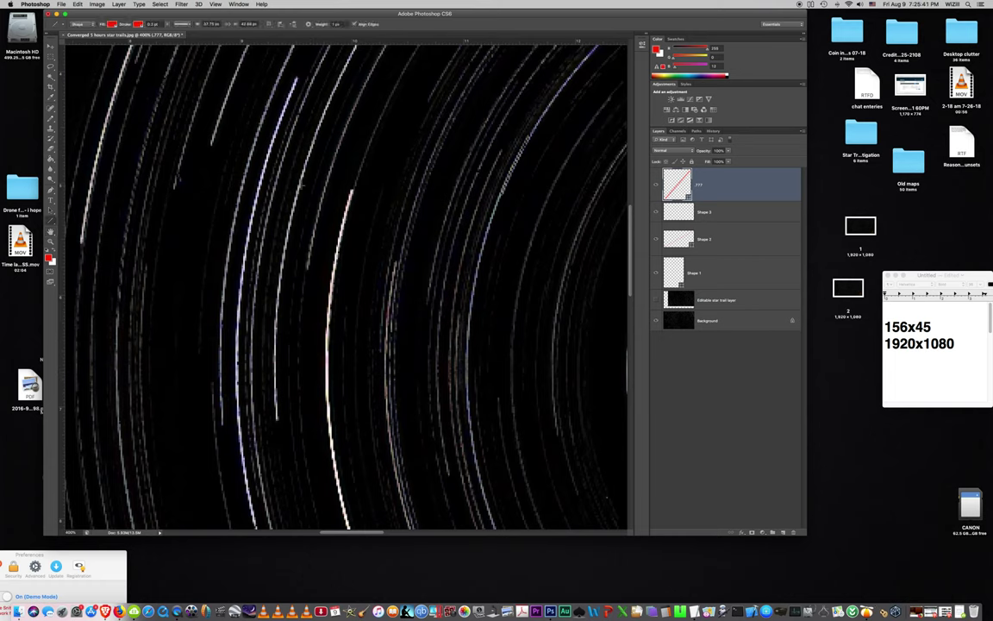
drag(263, 175, 348, 195)
Step: Rename the new measuring line's layer as .802
double_click(703, 184)
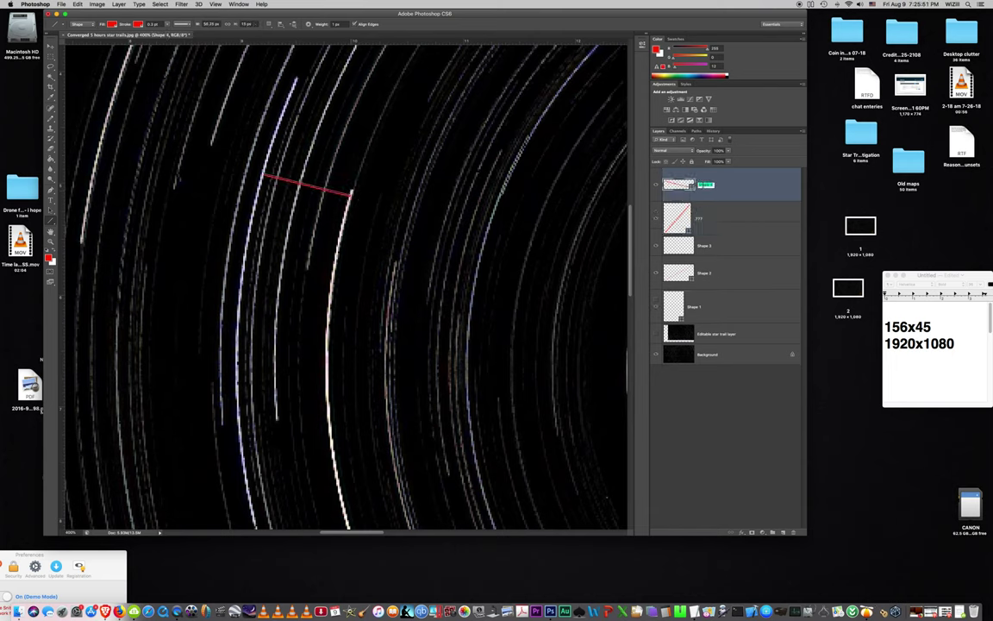
key(BackSpace)
key(Return)
Step: Zoom out to the whole star trail image and examine both measuring lines between the two bright trails
click(49, 241)
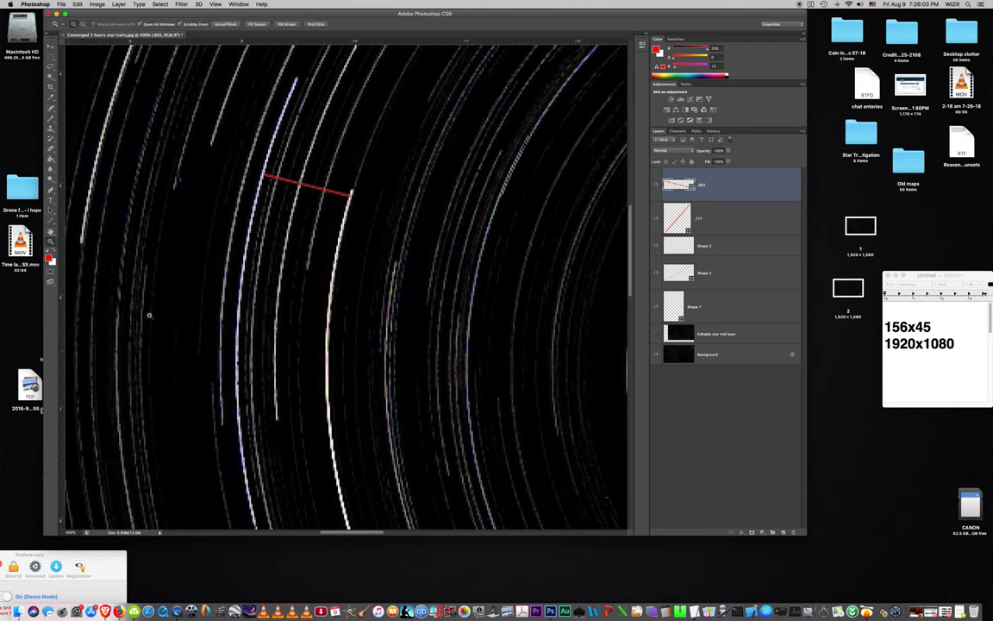
alt+click(260, 376)
scroll(259, 378, down, 2)
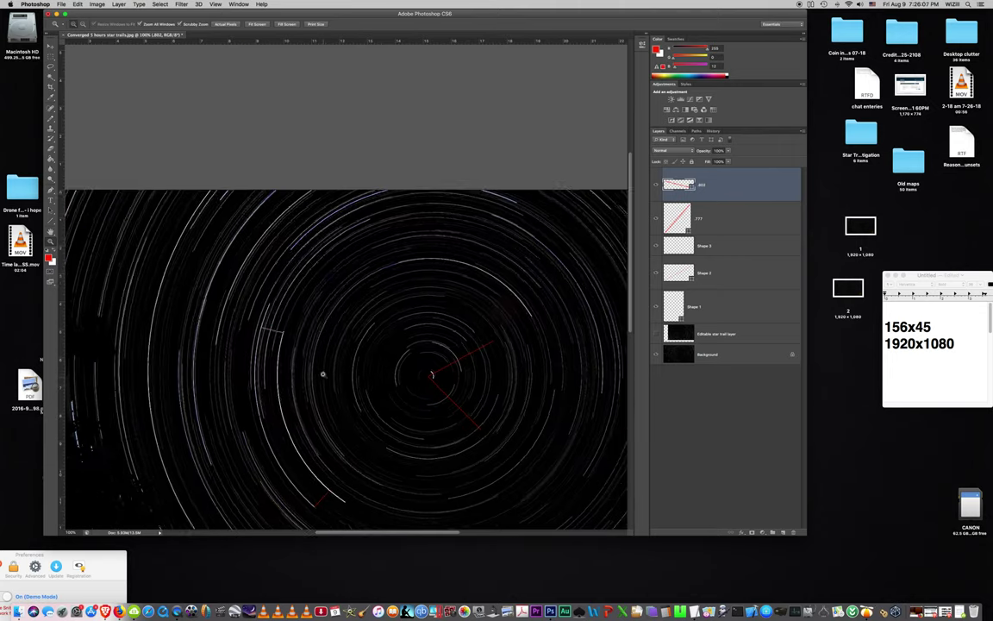
scroll(319, 320, down, 1)
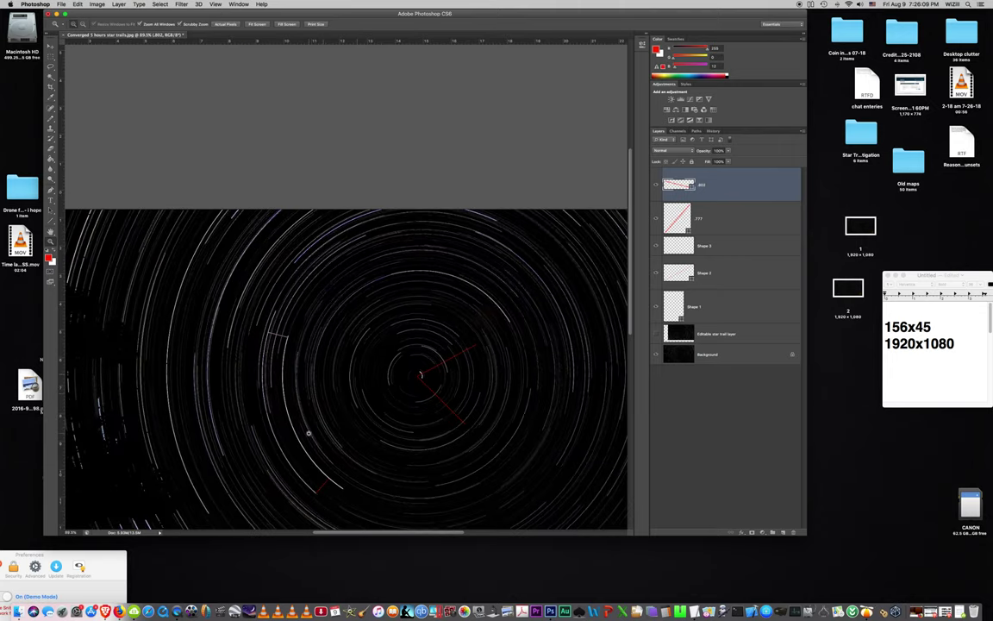
key(b)
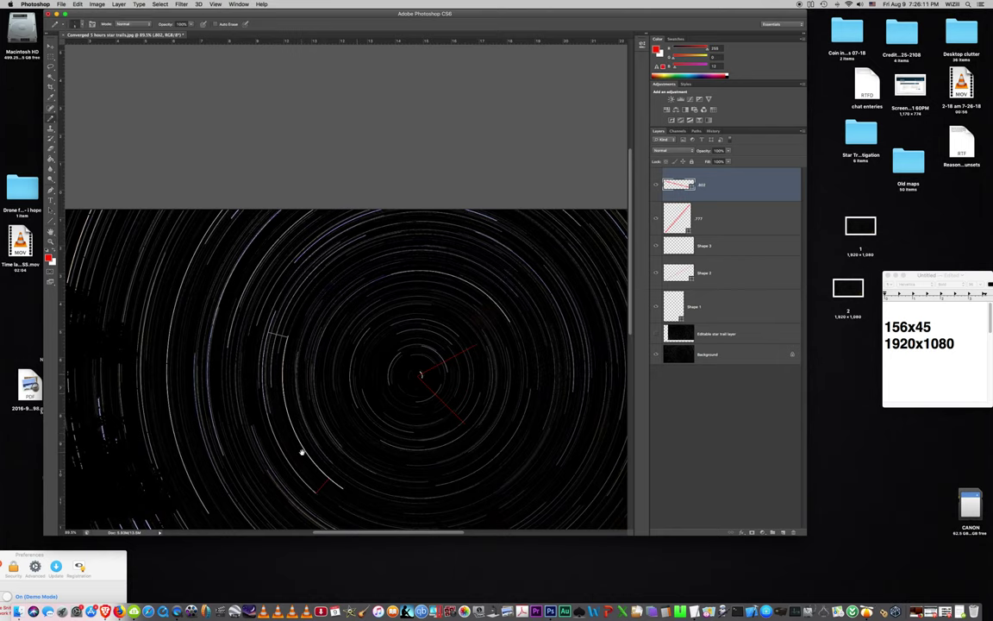
scroll(306, 431, down, 1)
scroll(288, 268, down, 5)
scroll(290, 312, up, 2)
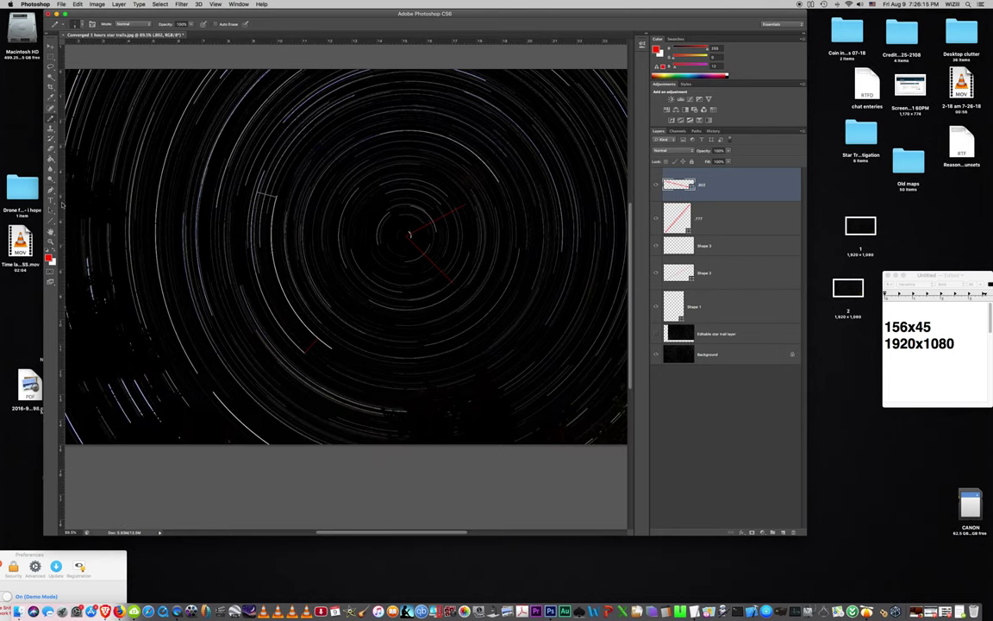
Step: Select the Editable star trail layer and compare the trails with it shown and hidden, leaving it shown
click(721, 274)
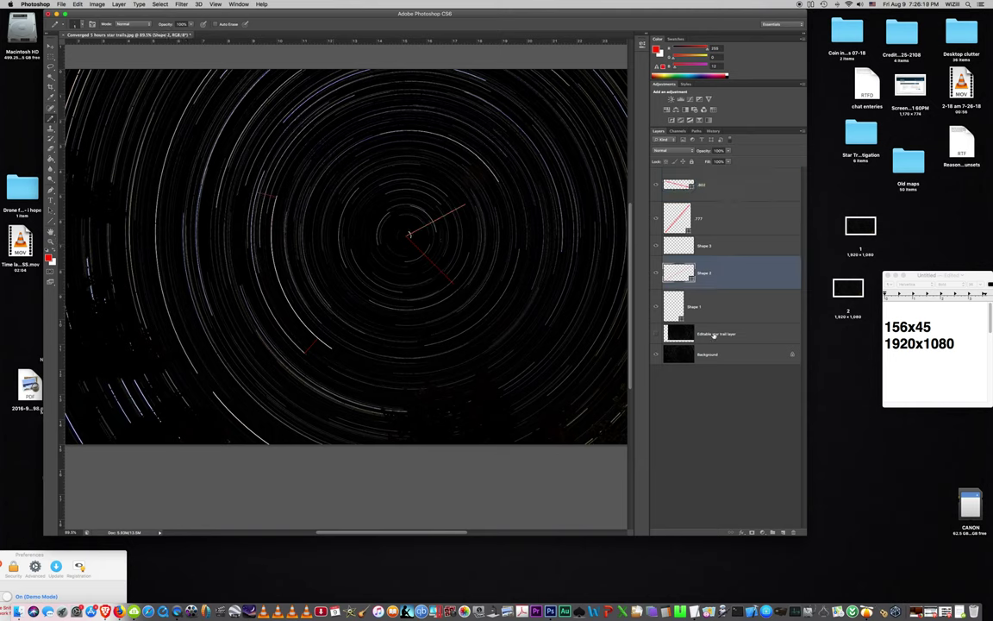
click(714, 335)
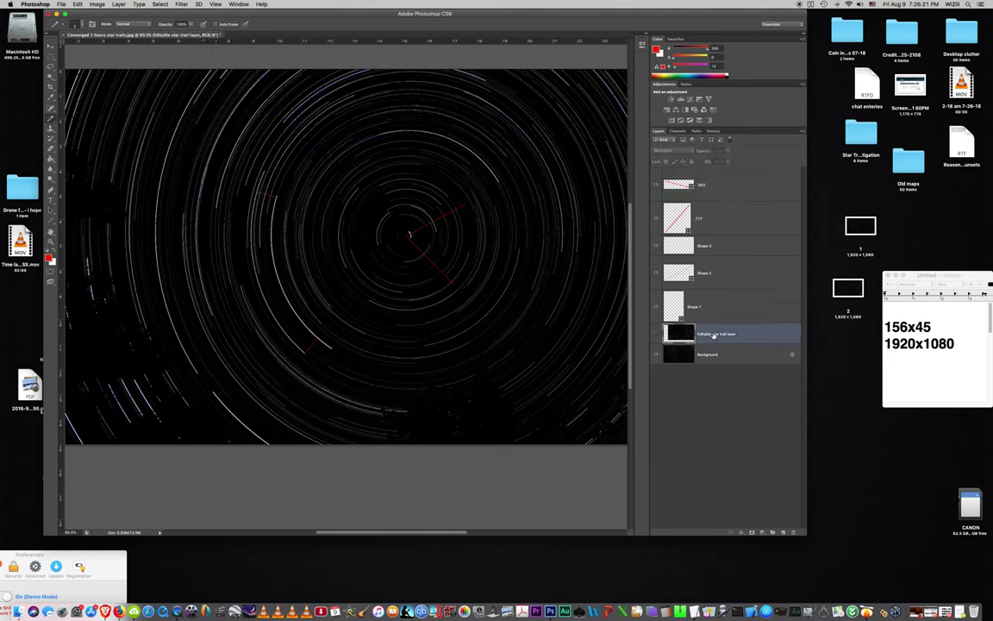
click(656, 335)
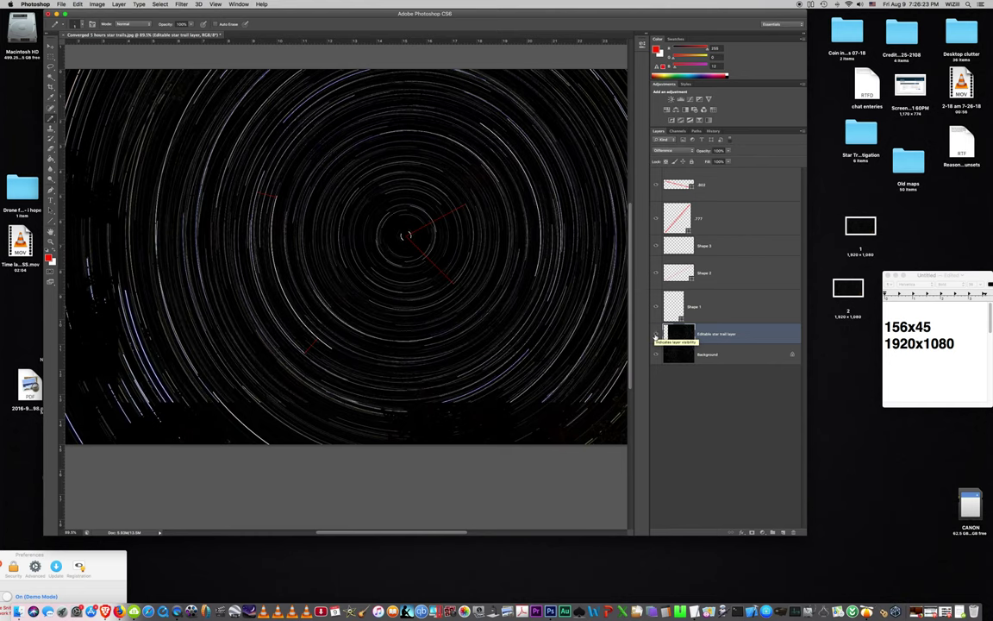
click(656, 336)
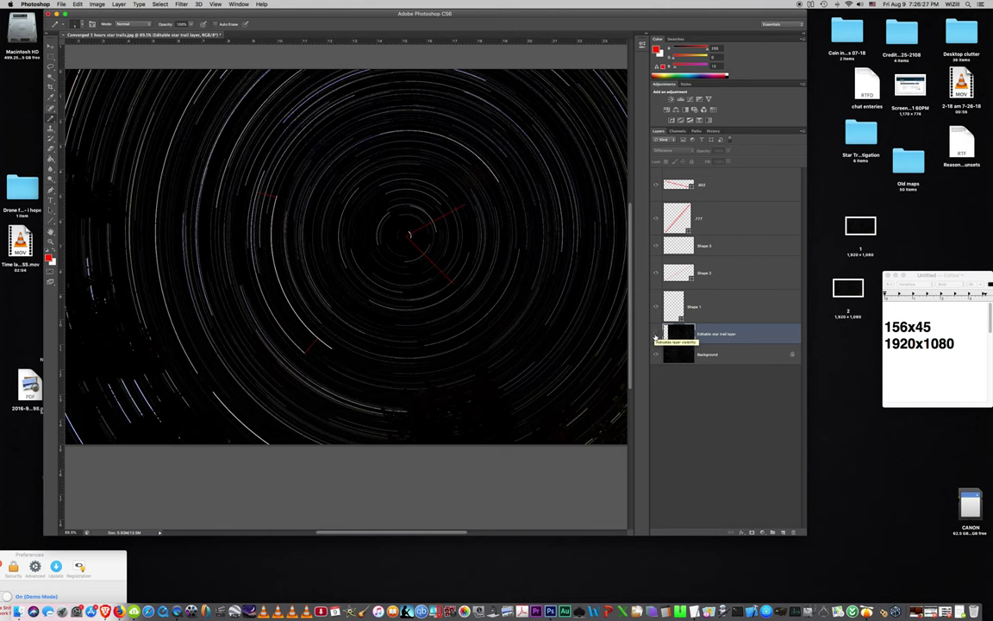
click(656, 335)
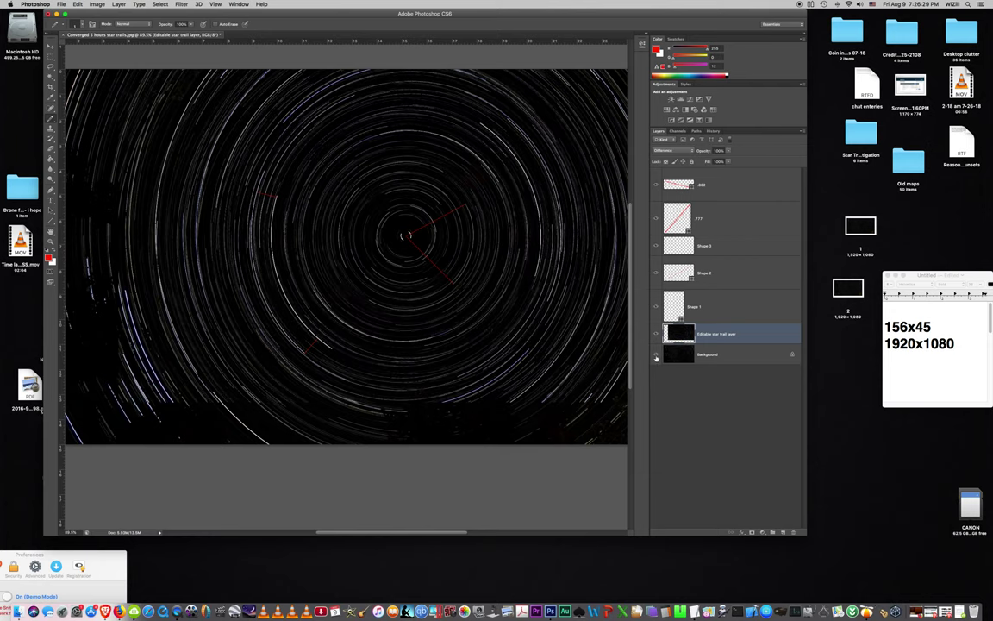
Step: View the Editable star trail and Background layers separately, and finish with both layers shown together
click(656, 355)
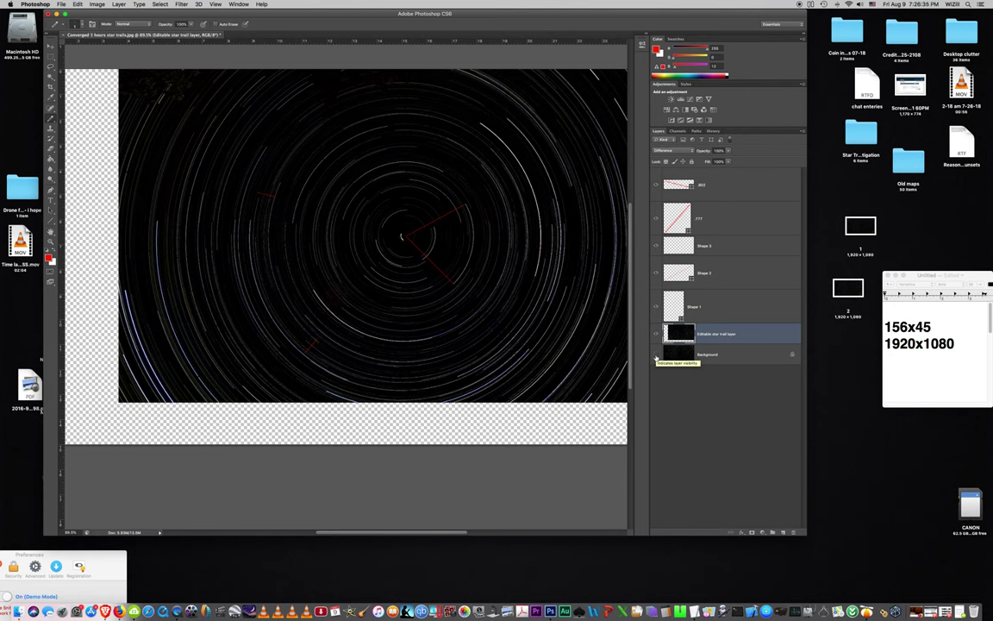
click(656, 335)
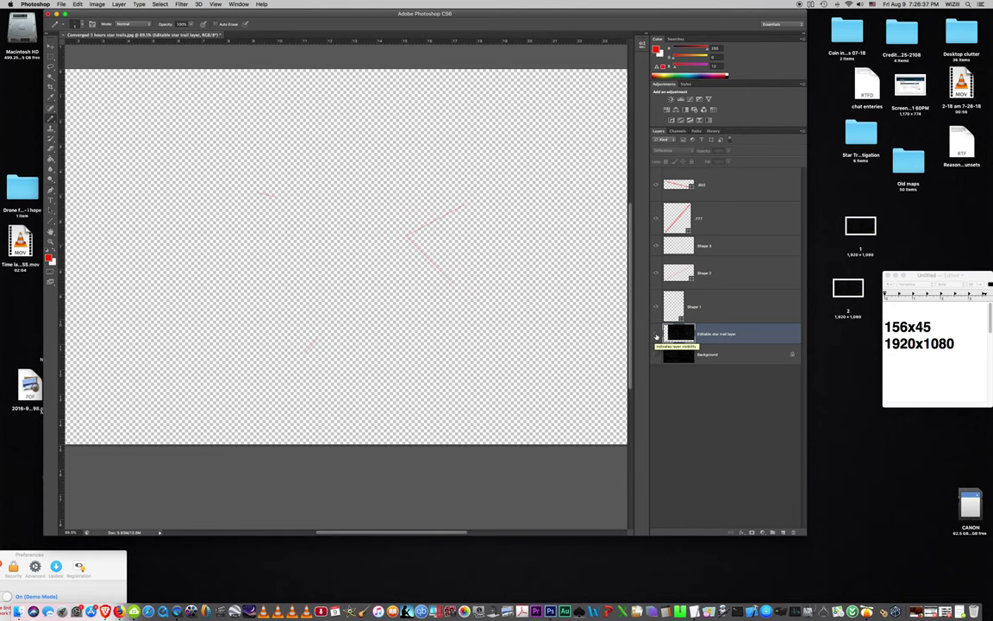
click(655, 354)
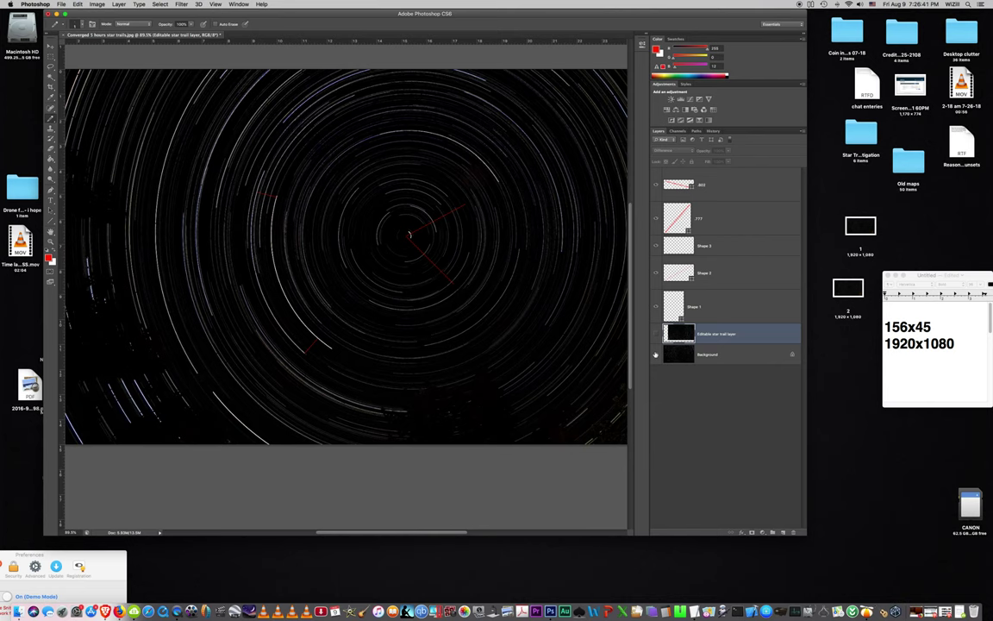
click(656, 335)
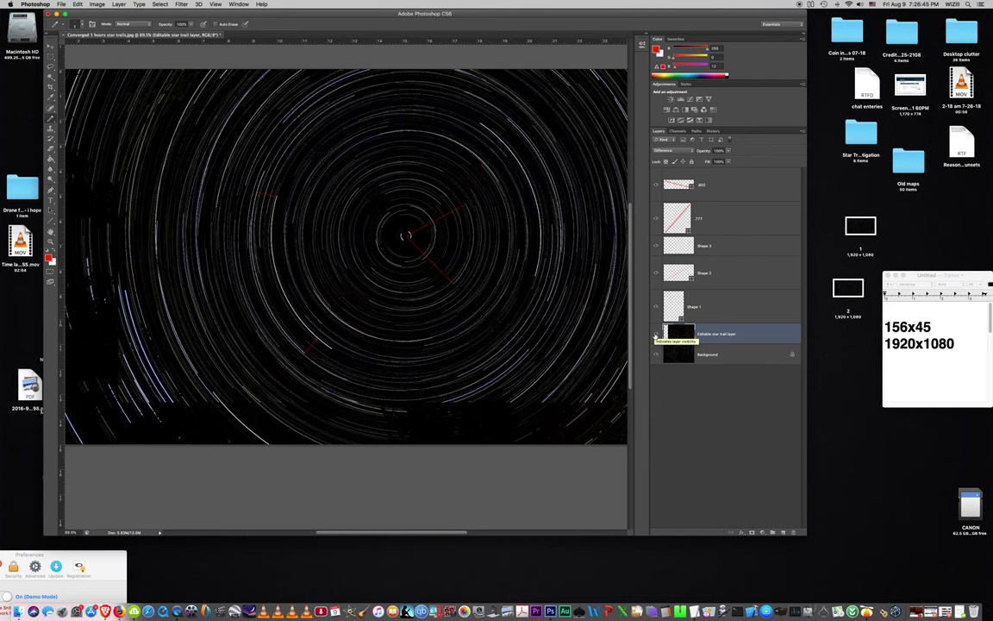
click(656, 336)
click(655, 336)
Step: Try a freehand Lasso selection around the bluish trails near the image's lower right and step back through the changes
click(49, 44)
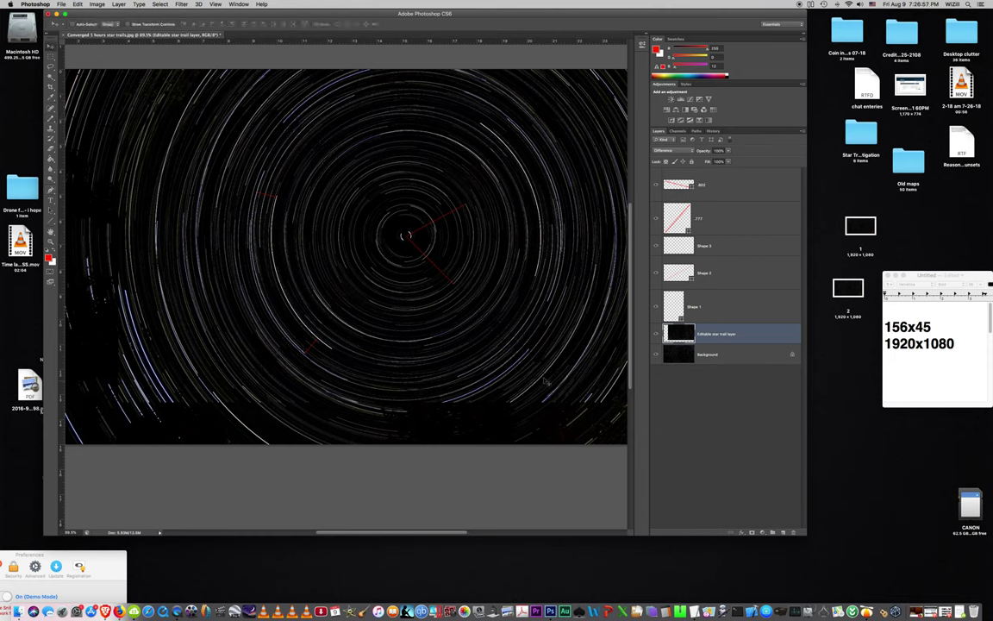
click(48, 64)
mouse_move(554, 363)
mouse_down()
mouse_move(492, 364)
mouse_move(469, 388)
mouse_move(494, 393)
mouse_move(552, 377)
mouse_move(547, 364)
mouse_up()
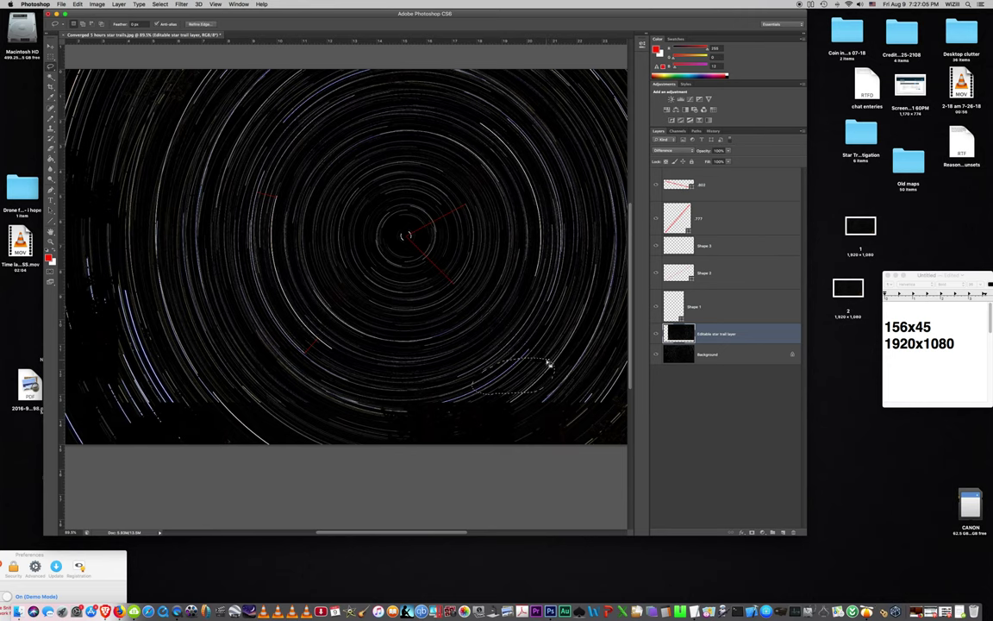
key(super+d)
key(j)
key(bracketleft)
key(bracketleft)
key(bracketleft)
click(82, 5)
click(95, 28)
click(80, 4)
click(94, 28)
click(79, 4)
click(95, 29)
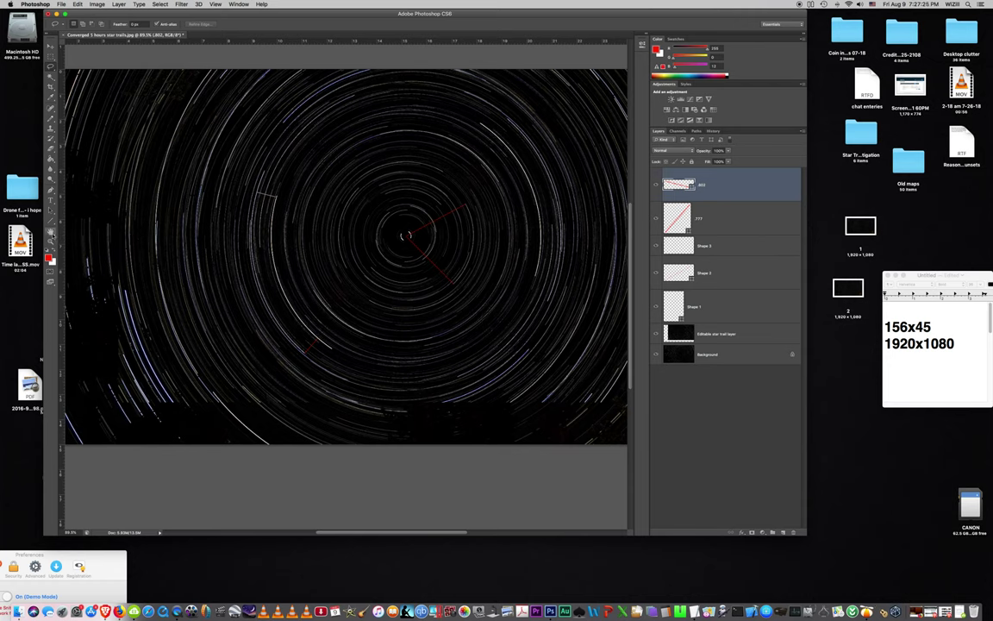
Step: Try a large red arrow with the Custom Shape tool across the trails below the centre and undo it
click(51, 209)
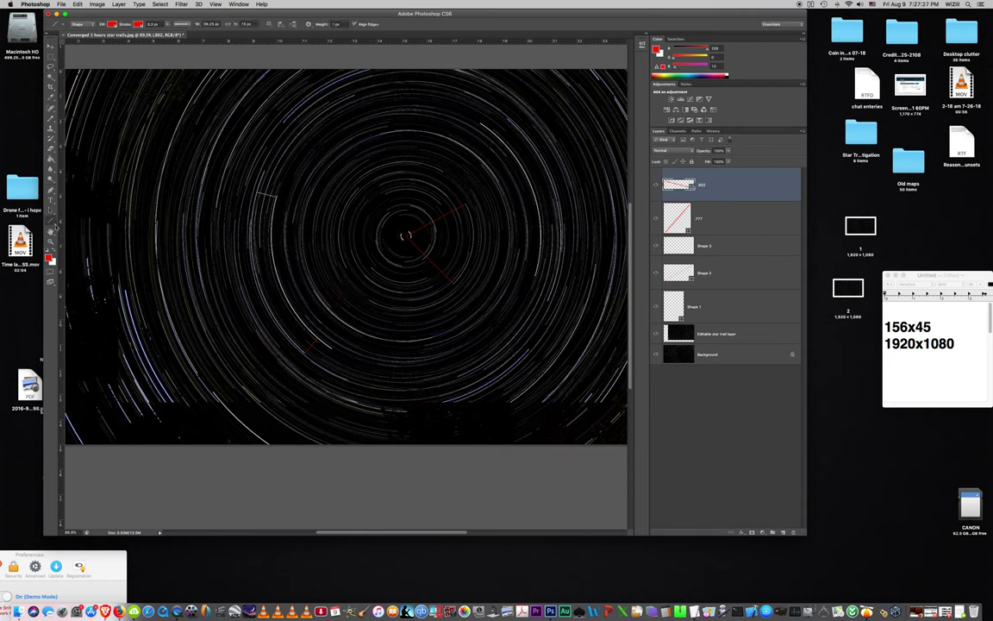
click(53, 222)
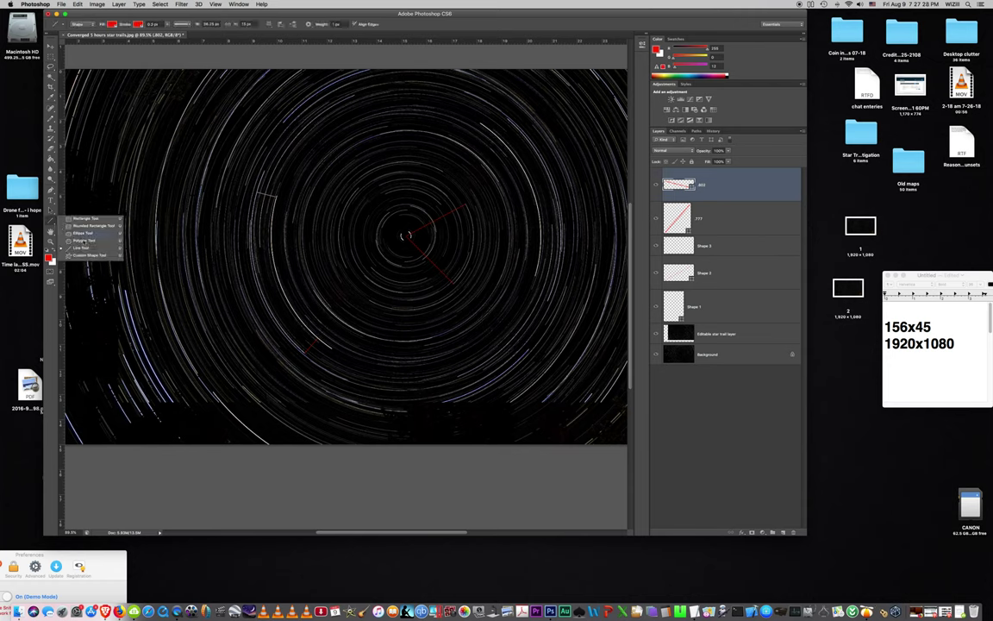
click(88, 256)
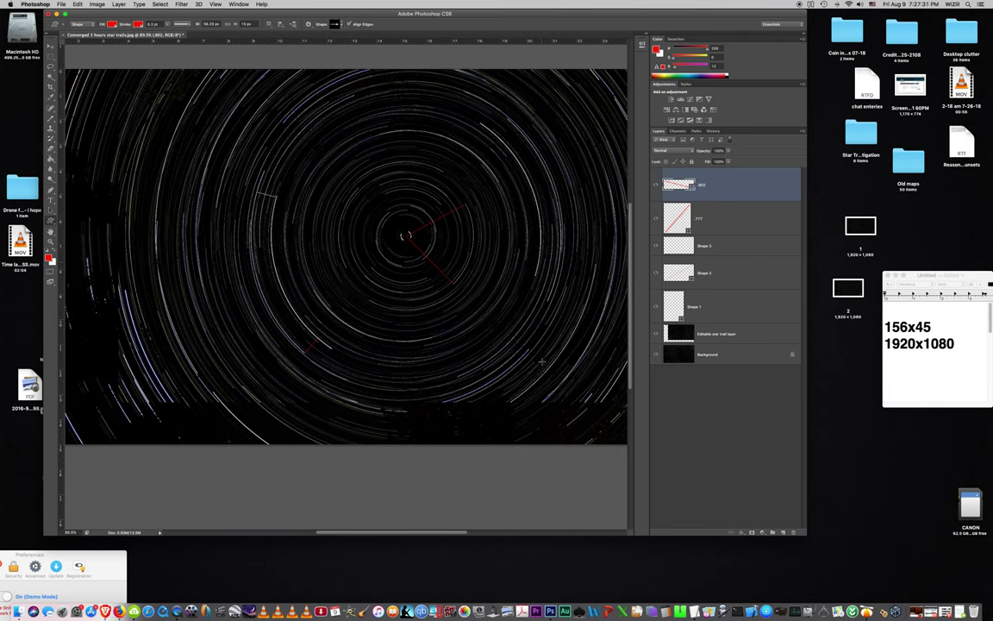
drag(541, 361, 343, 285)
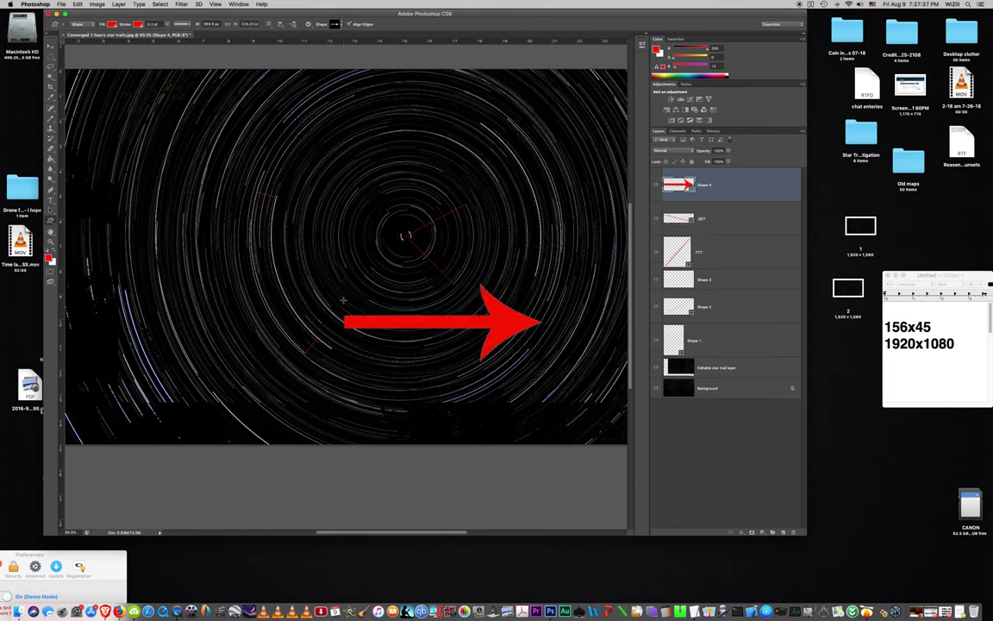
click(77, 4)
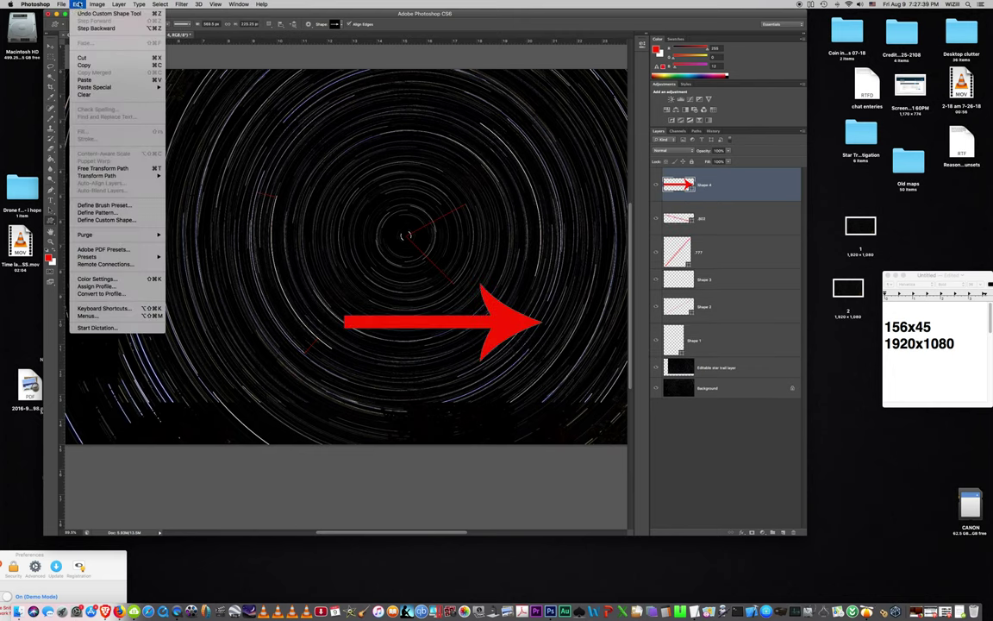
click(80, 13)
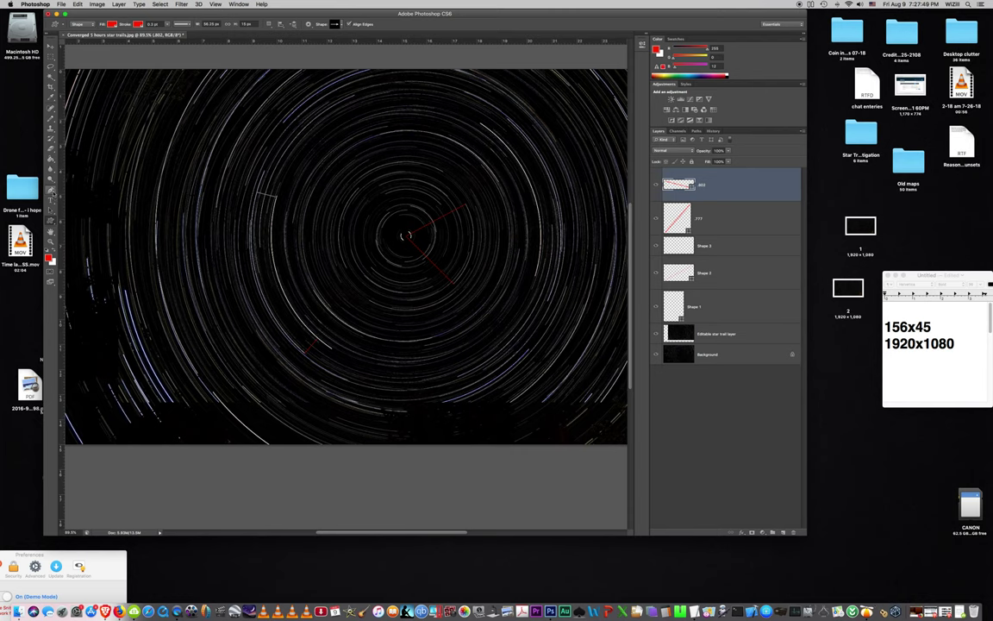
Step: Try a straight Pen tool path segment across the trails near the image's lower right and undo it
click(51, 190)
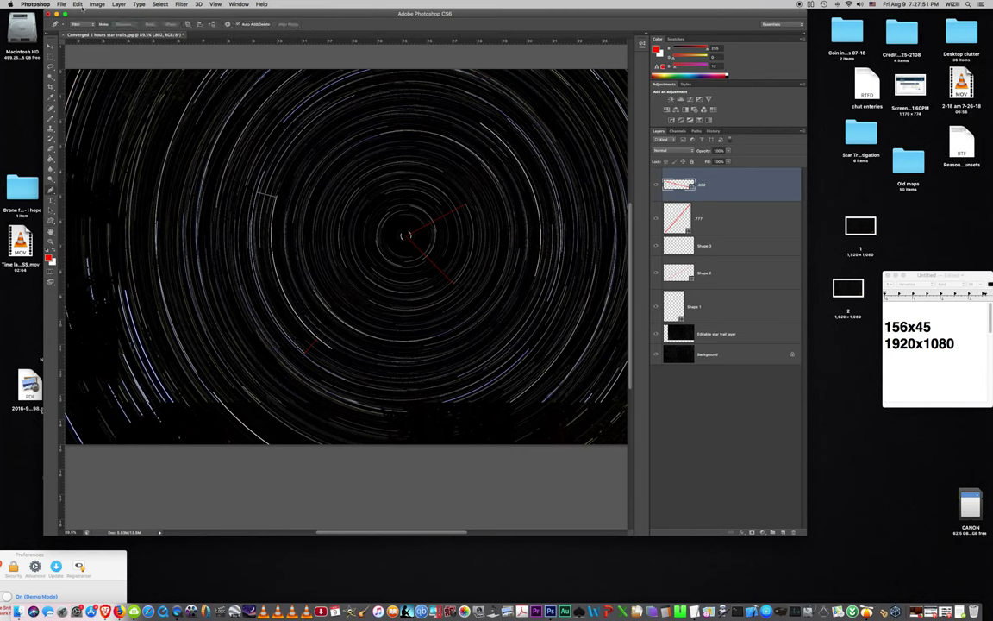
click(79, 24)
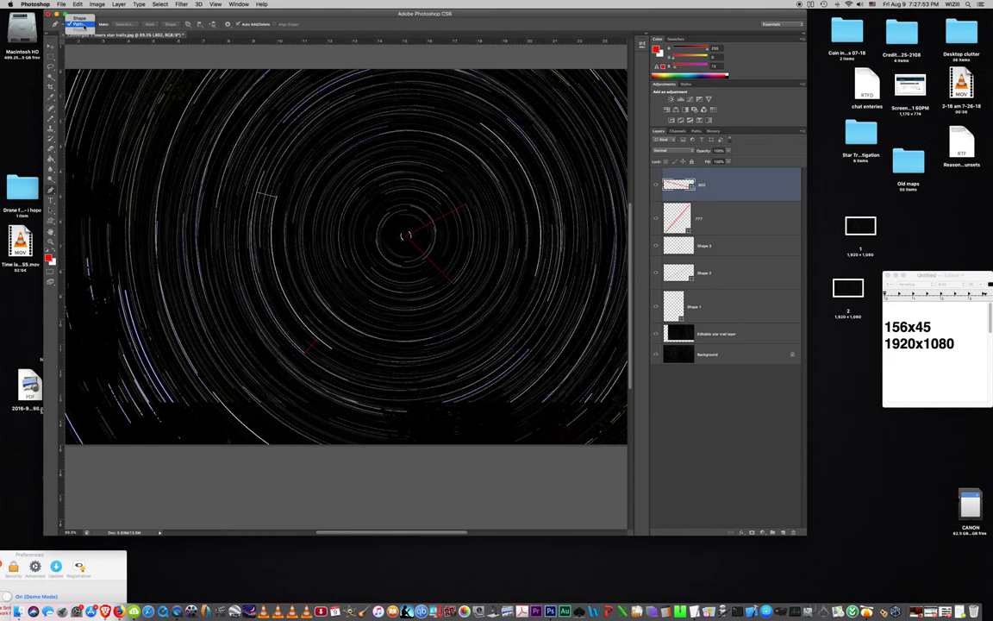
click(82, 24)
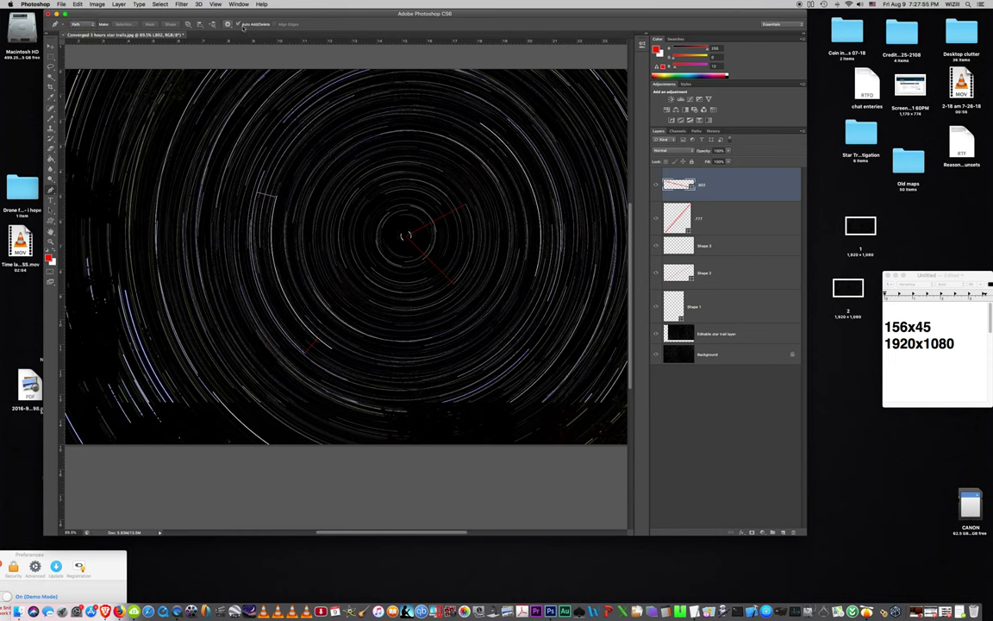
drag(541, 360, 457, 313)
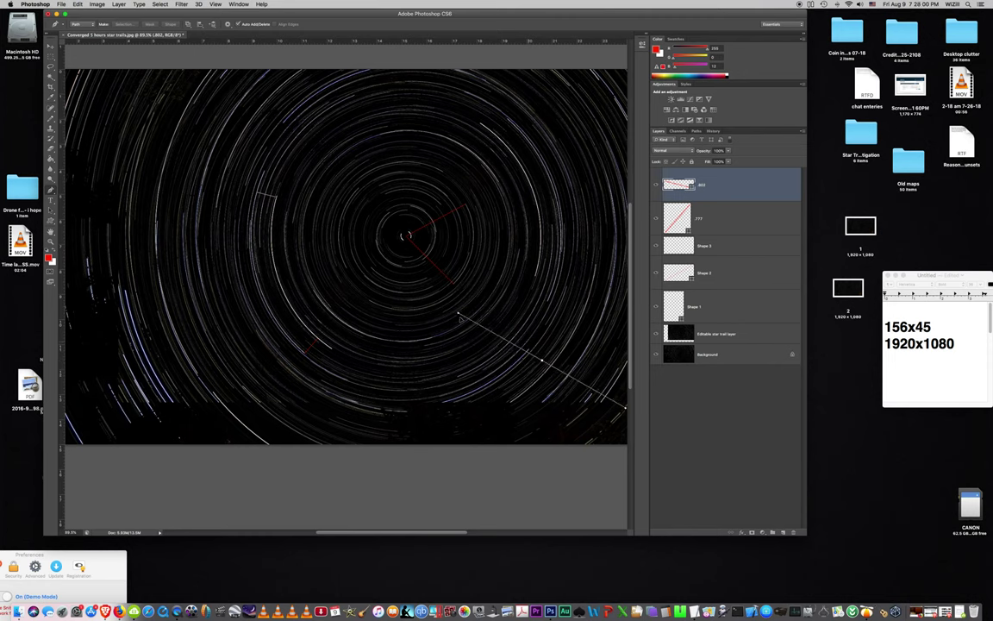
click(76, 5)
click(86, 14)
click(53, 223)
right_click(53, 223)
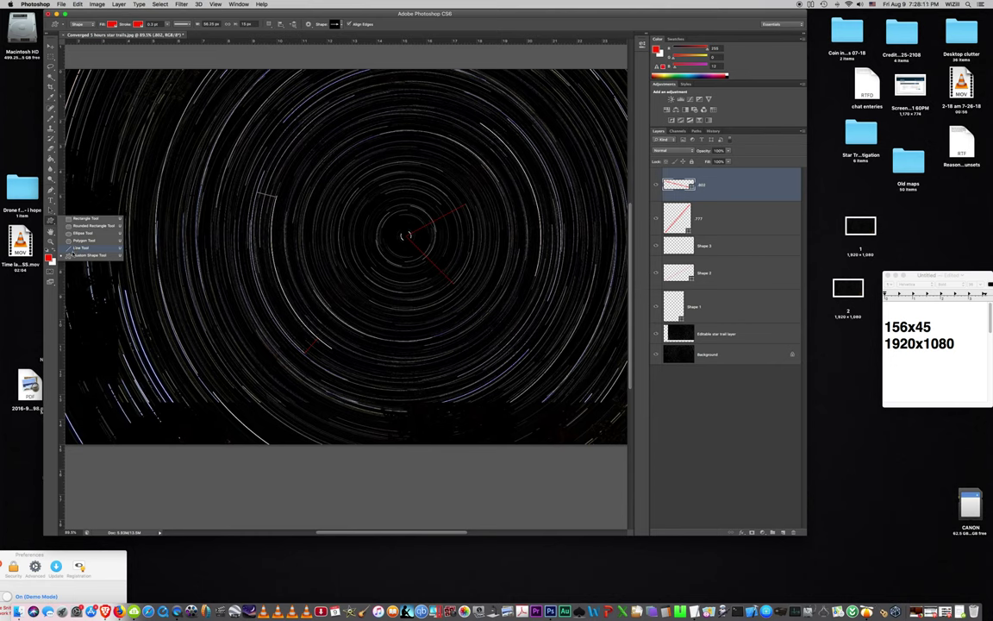
click(46, 200)
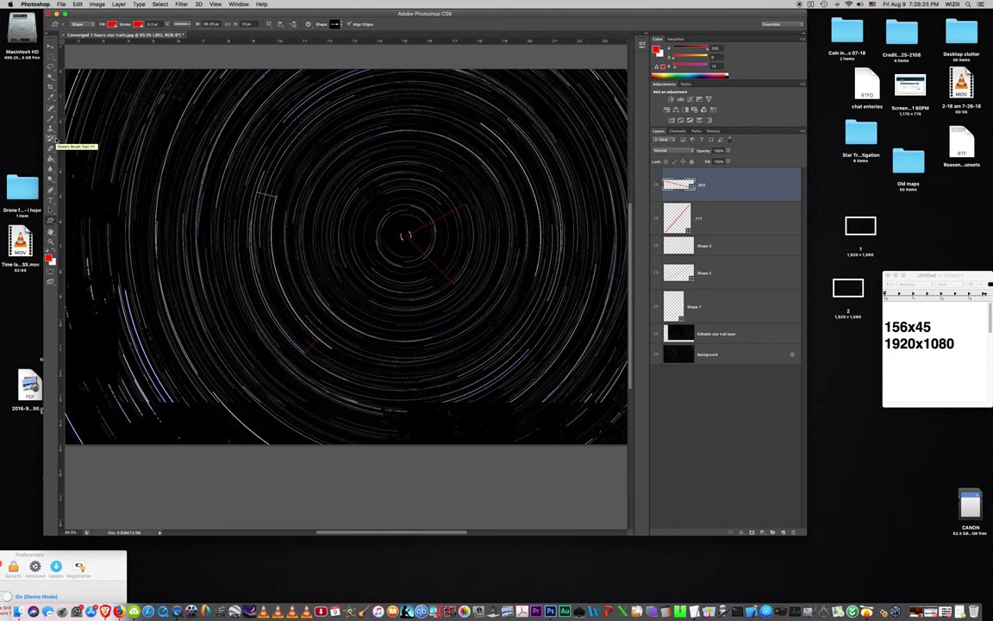
click(51, 138)
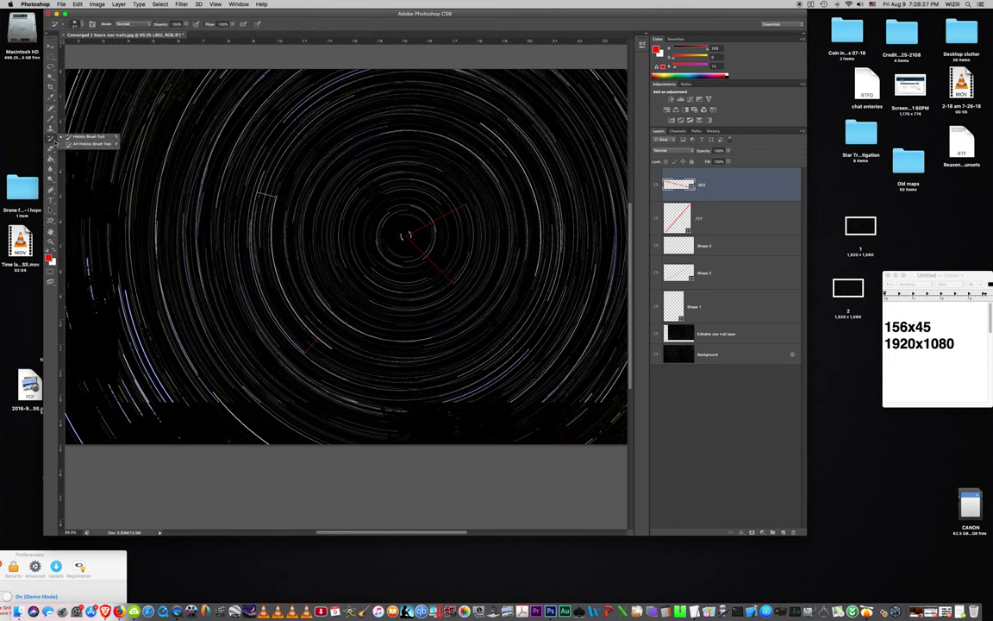
Step: Select the Brush tool and look through its brush tip, blend mode and preset options
click(51, 119)
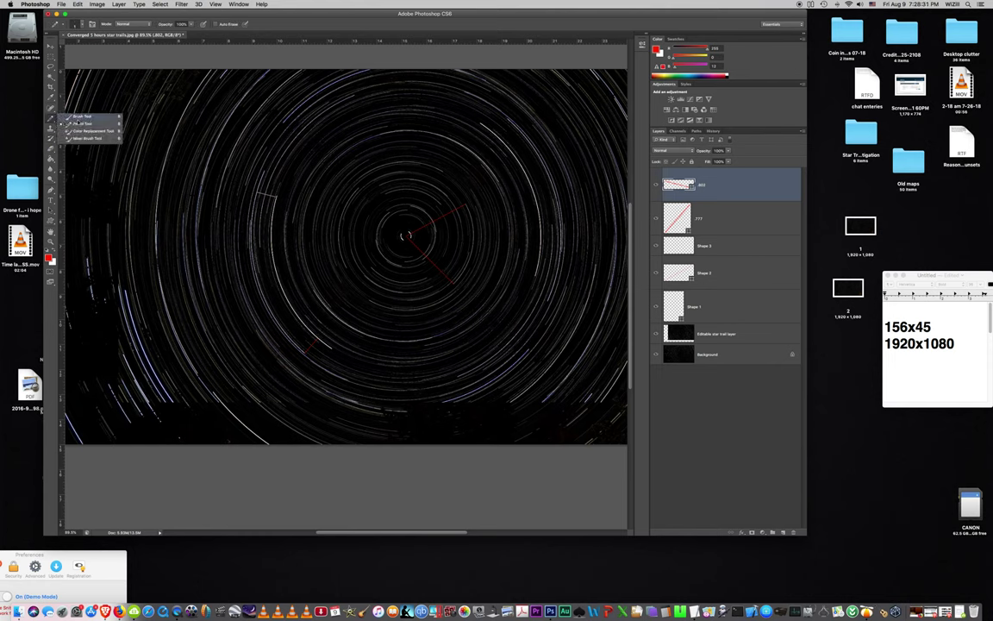
click(82, 116)
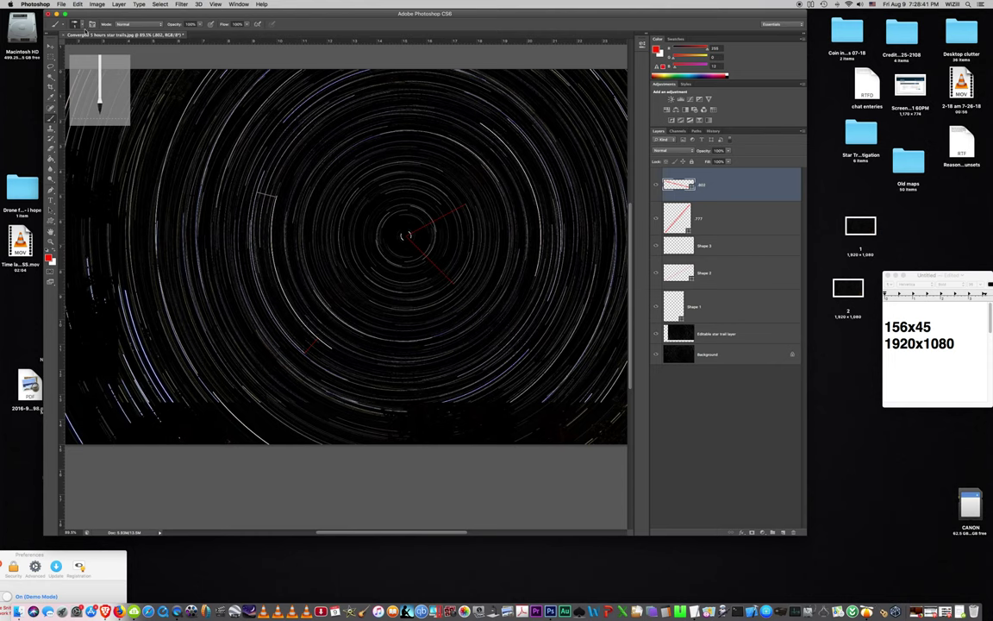
click(82, 26)
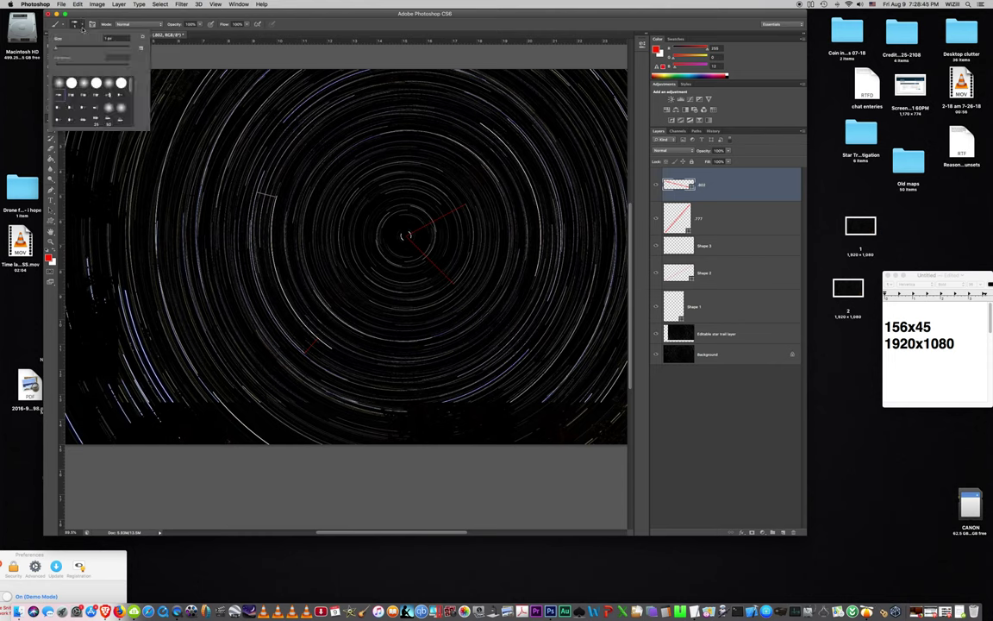
click(82, 26)
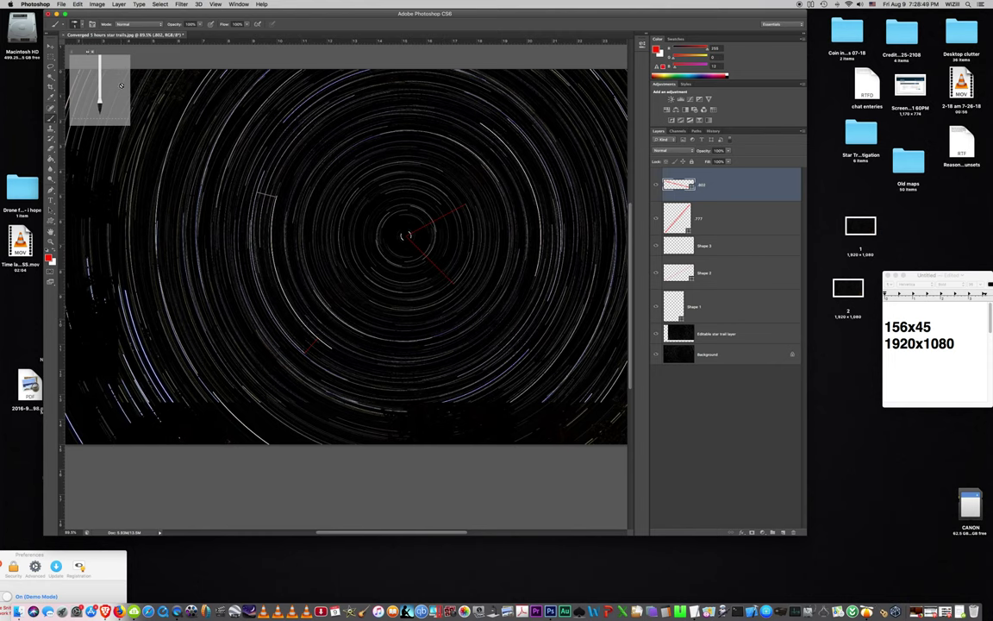
key(Return)
click(215, 24)
click(127, 25)
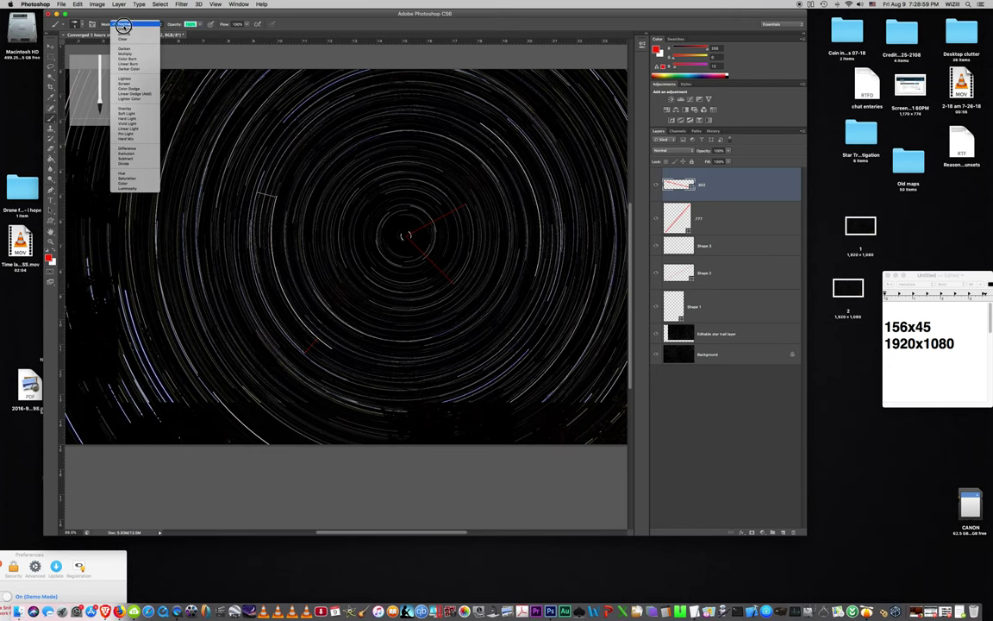
click(112, 26)
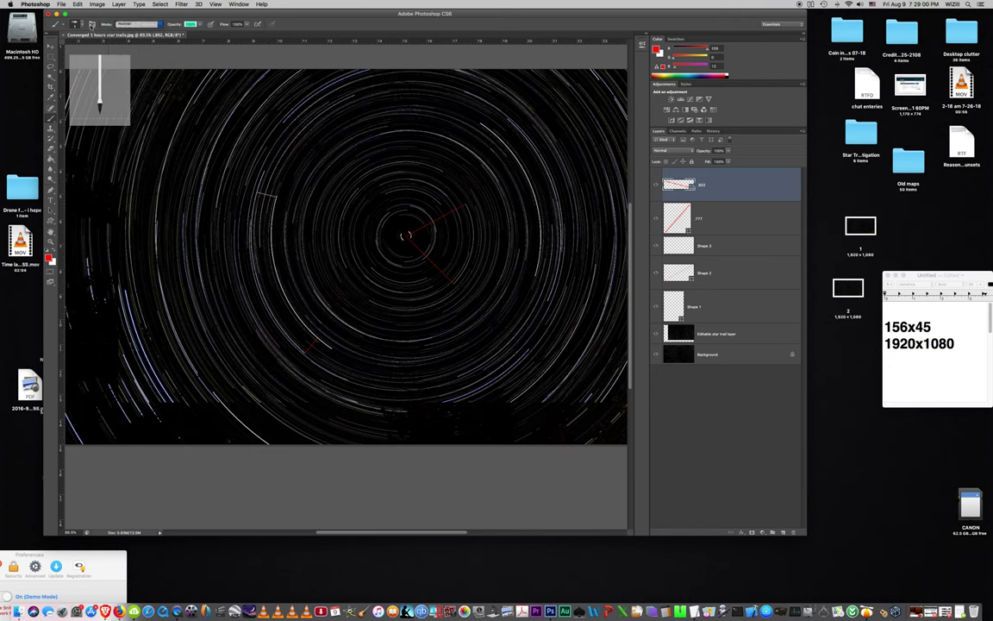
click(60, 24)
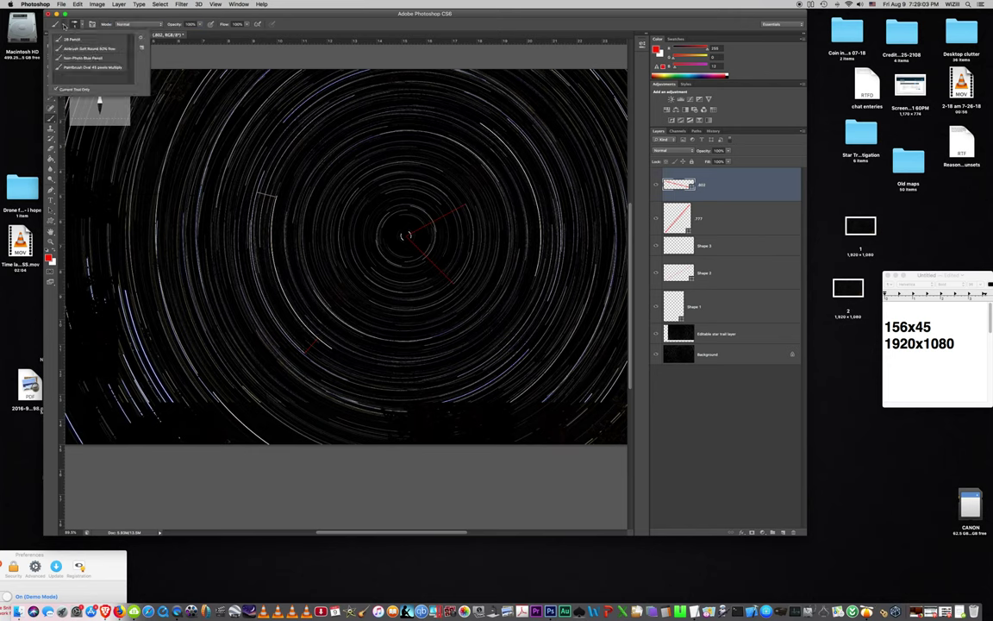
click(63, 24)
Step: Rasterize the .802 shape layer and paint a red freehand loop around the bluish trails near the image's lower right
click(142, 151)
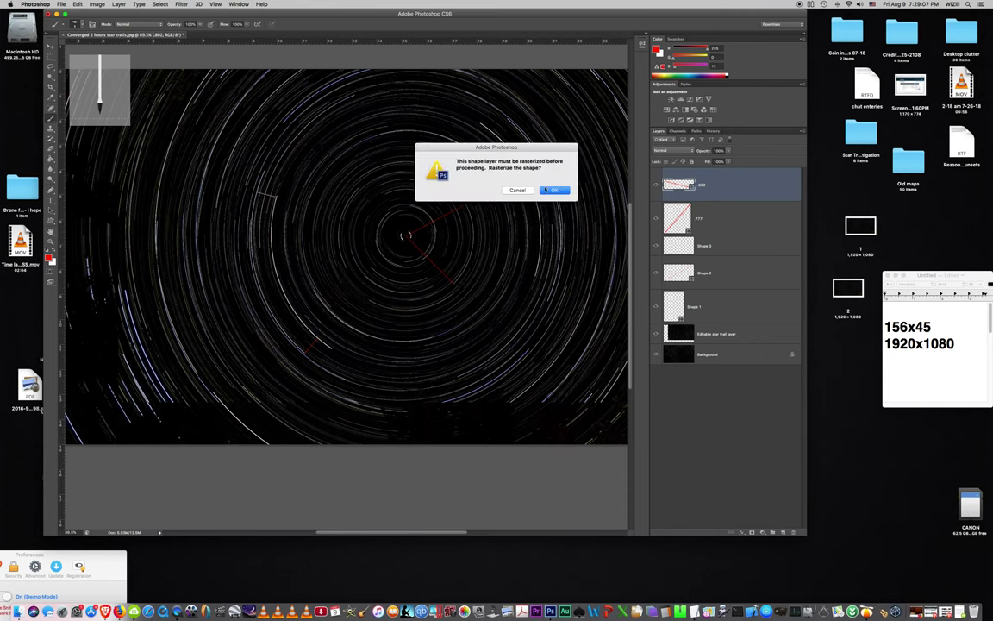
click(551, 190)
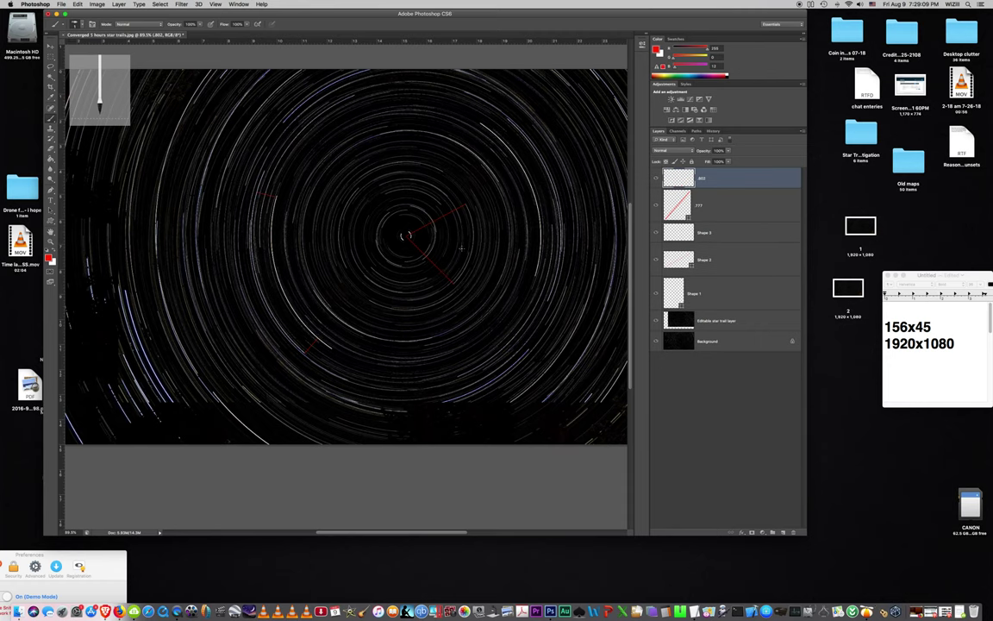
mouse_move(539, 360)
mouse_down()
mouse_move(503, 372)
mouse_move(507, 392)
mouse_move(529, 388)
mouse_move(543, 362)
mouse_move(534, 359)
mouse_up()
Step: Compare the circled trails with the Editable star trail layer and the Background layer each hidden in turn, leaving both shown
click(655, 321)
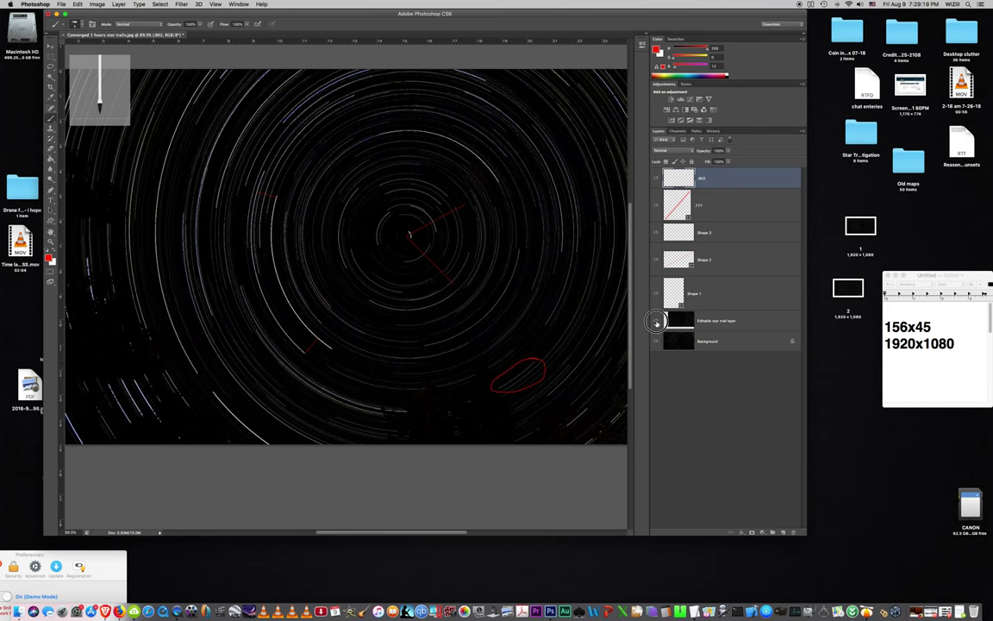
click(656, 321)
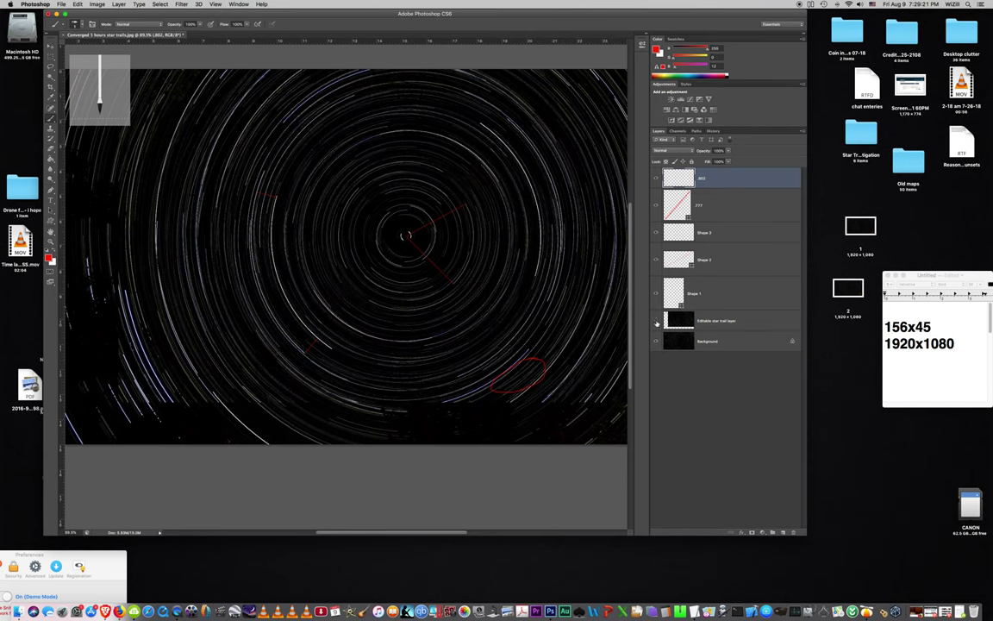
click(656, 322)
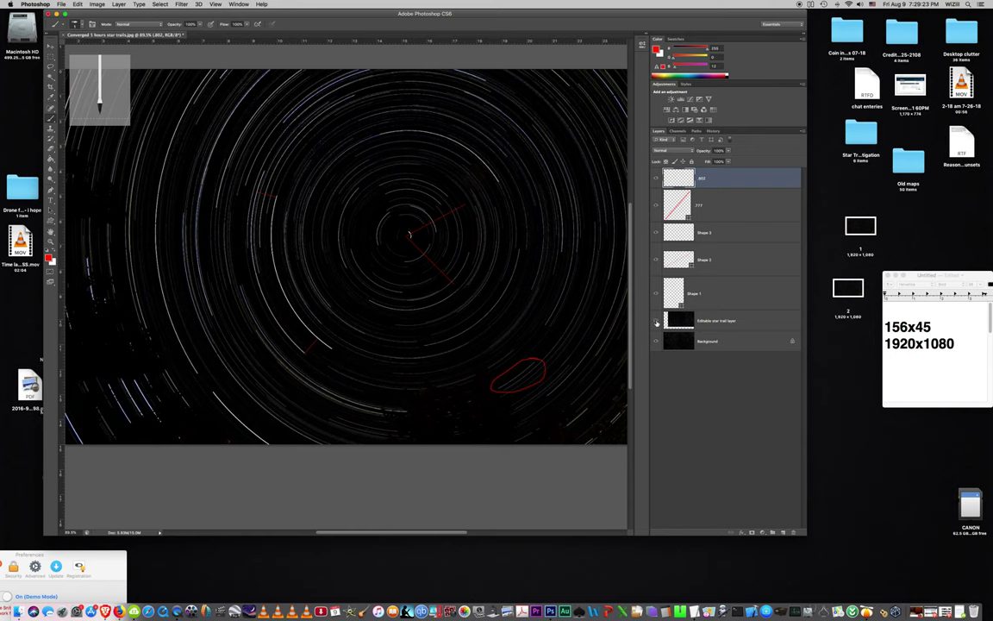
click(656, 321)
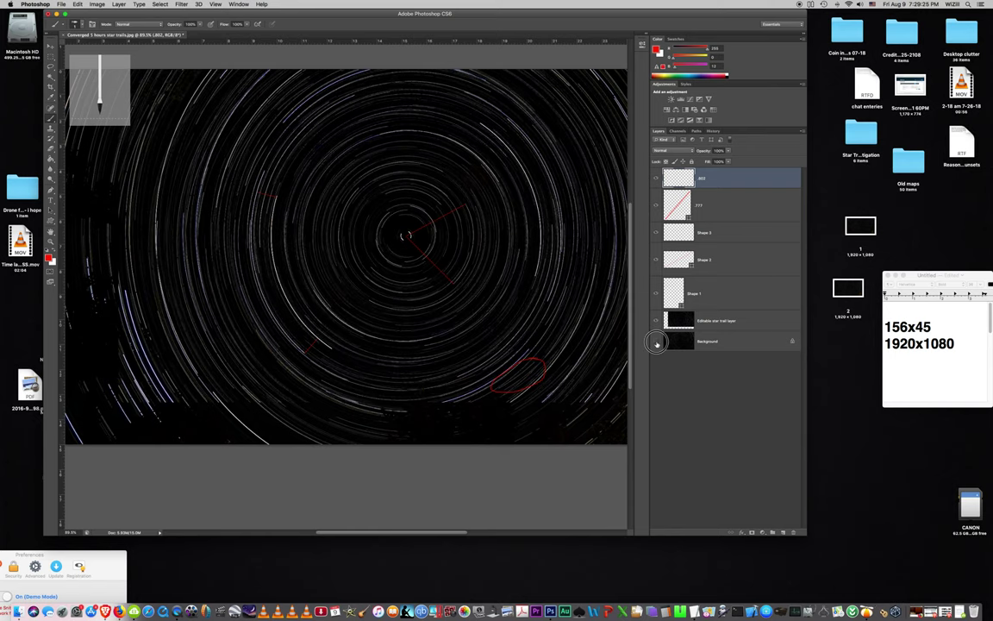
click(656, 343)
click(656, 342)
click(657, 342)
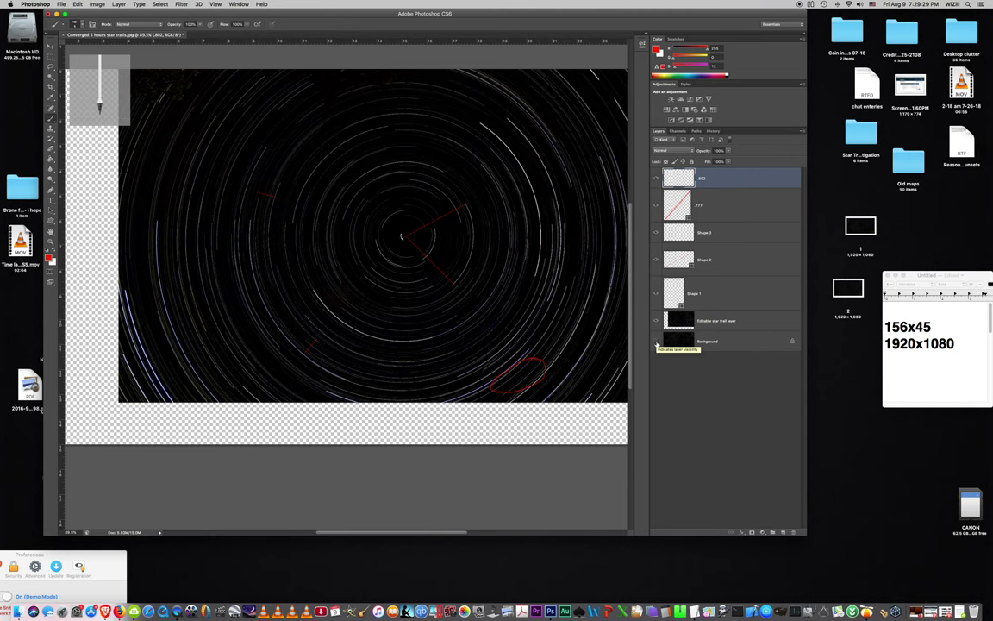
click(657, 342)
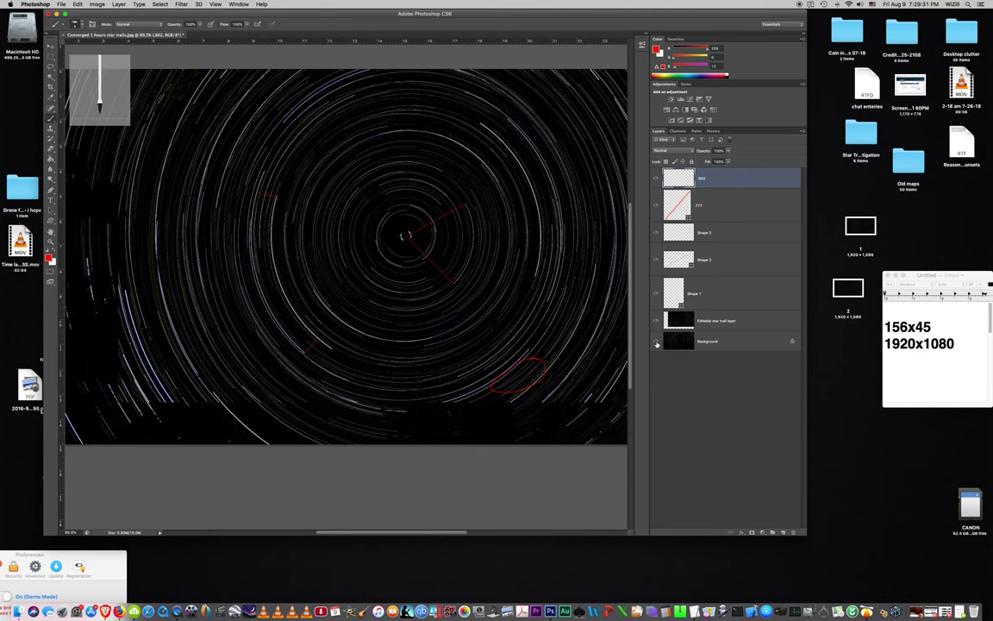
Step: Paint a smaller red loop around the trails below the lower radial line and compare them up close with each star trail layer hidden and shown
mouse_move(483, 324)
mouse_down()
mouse_move(458, 326)
mouse_move(468, 336)
mouse_move(487, 321)
mouse_up()
click(50, 222)
click(471, 326)
click(472, 326)
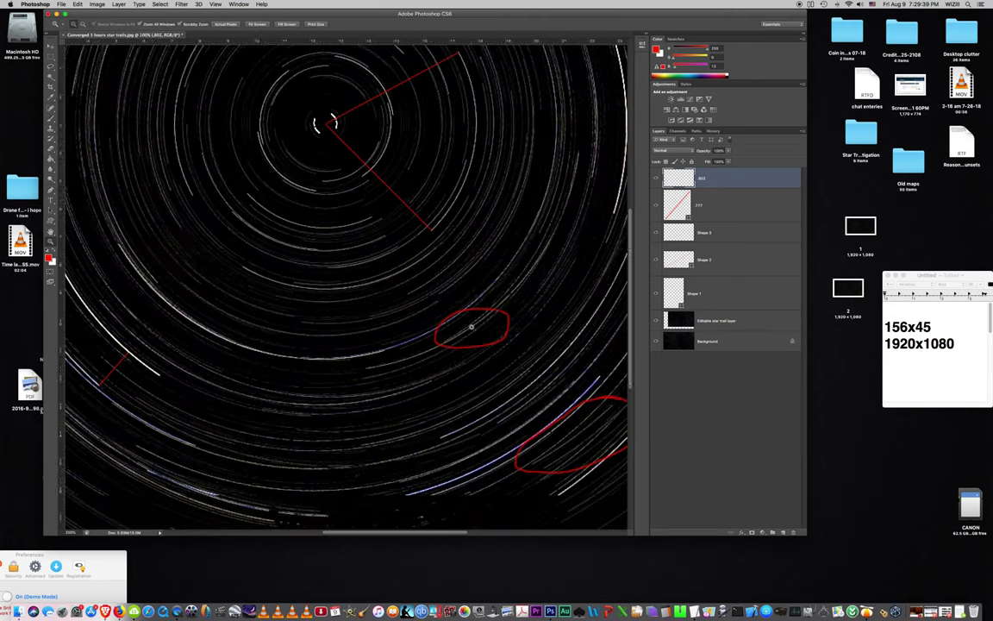
click(471, 327)
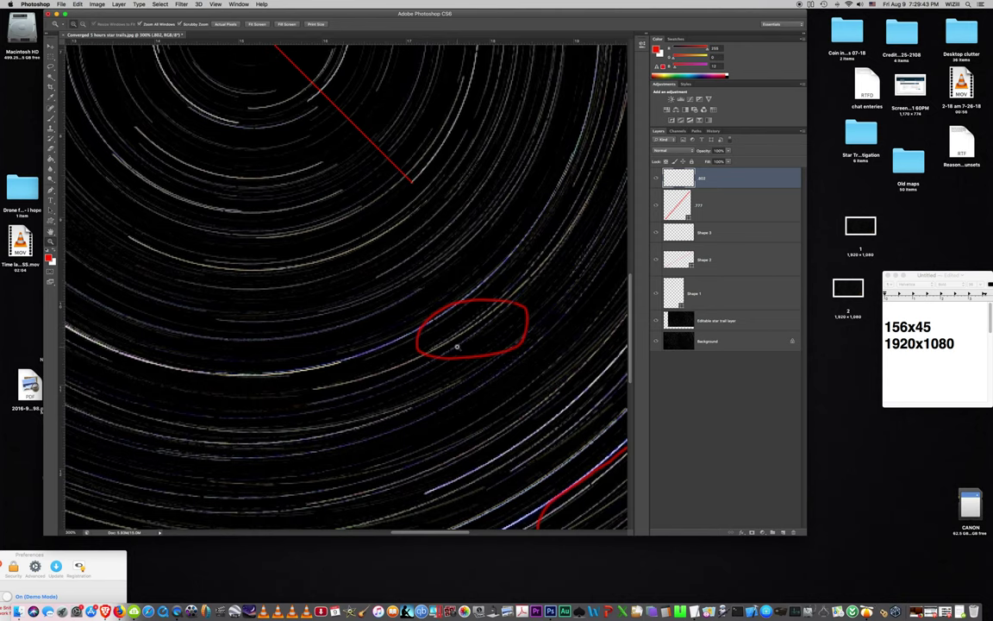
click(656, 322)
click(656, 321)
click(657, 321)
click(657, 321)
click(657, 341)
click(656, 341)
Step: Examine the trails around the rotation centre and the two red radial lines at close range and at full view
alt+click(255, 240)
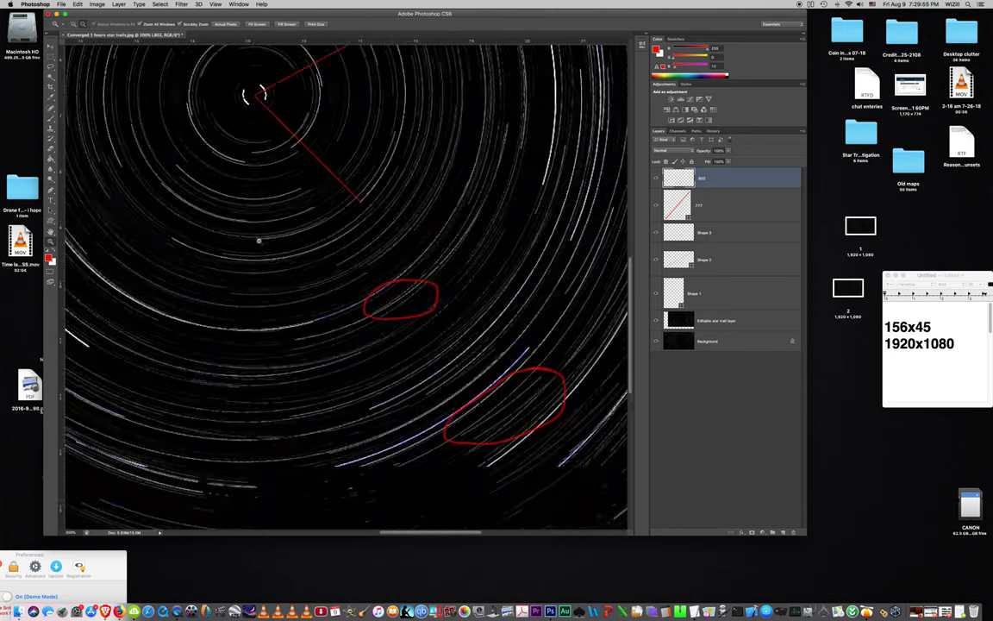
alt+click(258, 238)
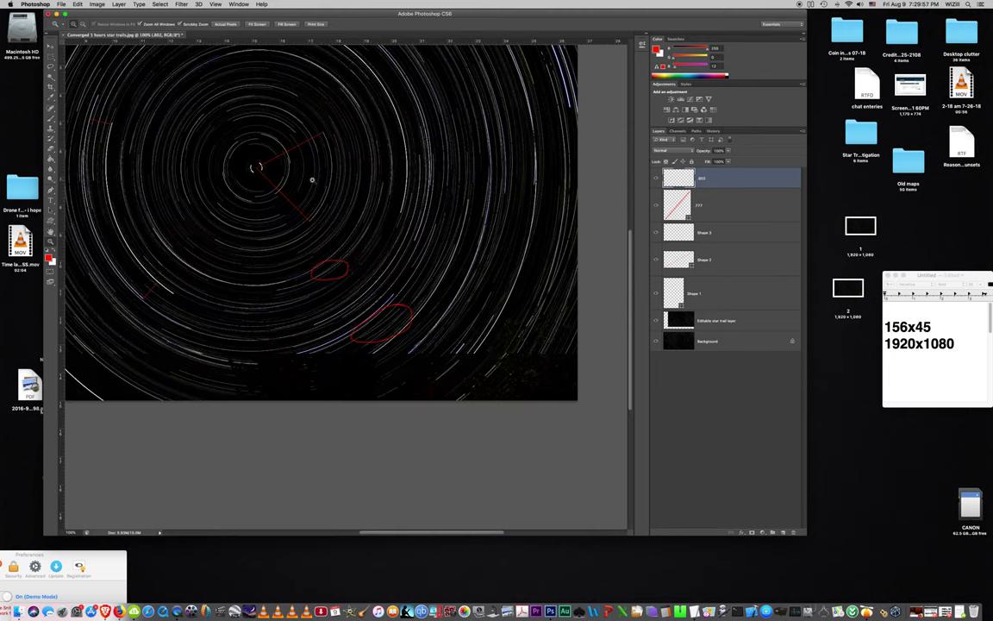
drag(313, 177, 367, 275)
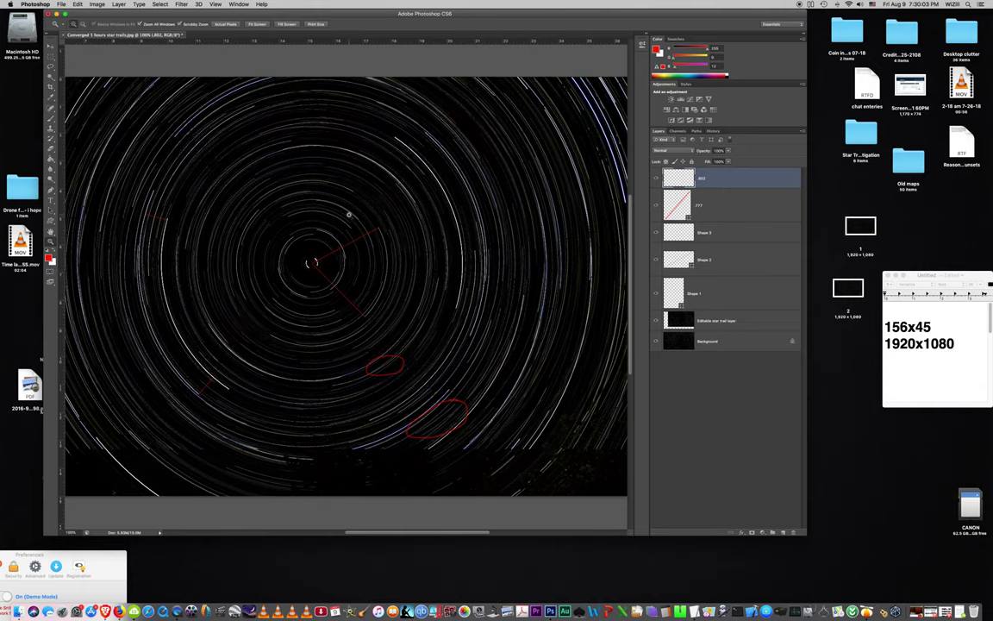
click(349, 214)
click(349, 214)
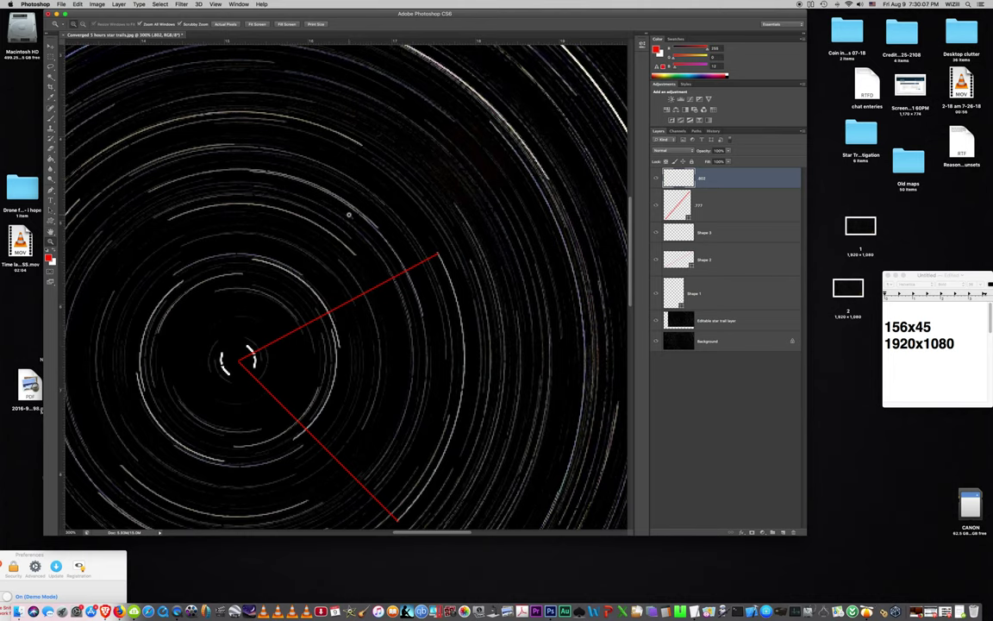
alt+click(349, 214)
alt+click(349, 214)
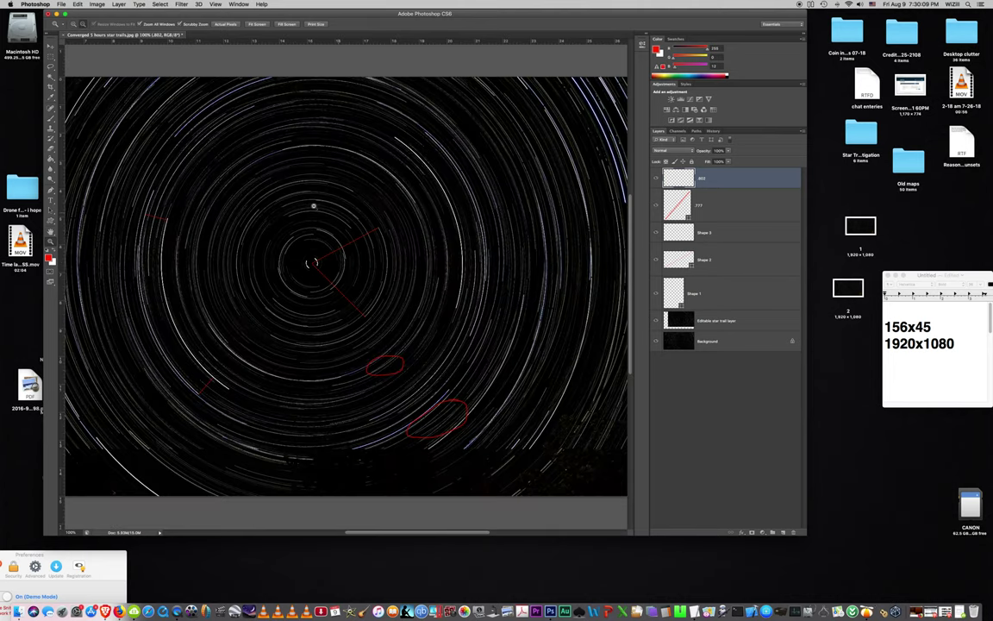
Step: Paint a large red loop around the trails near the image's upper left and compare them with the Editable star trail layer hidden and shown
click(99, 98)
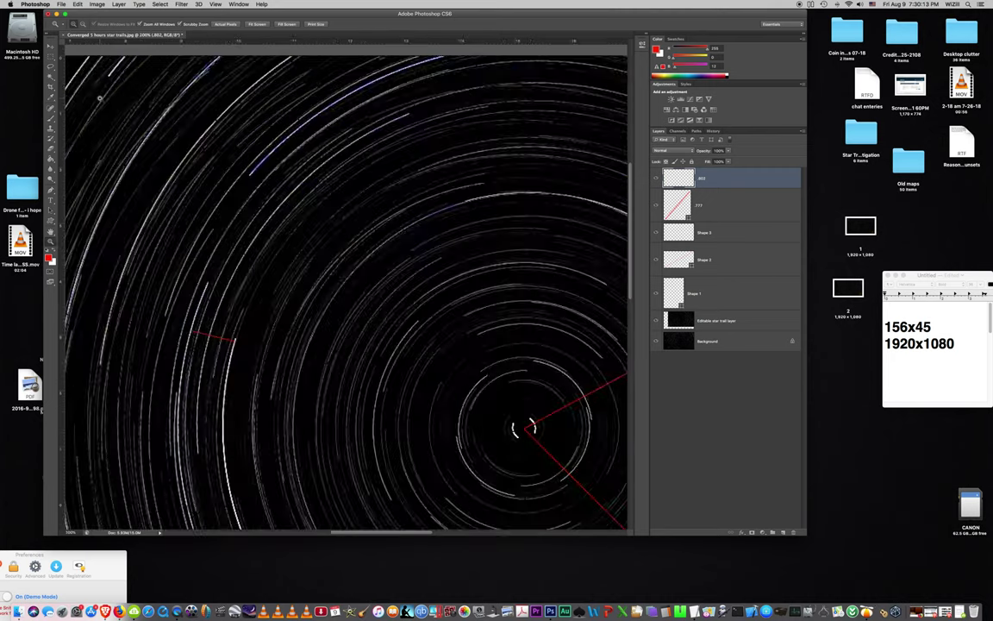
click(99, 98)
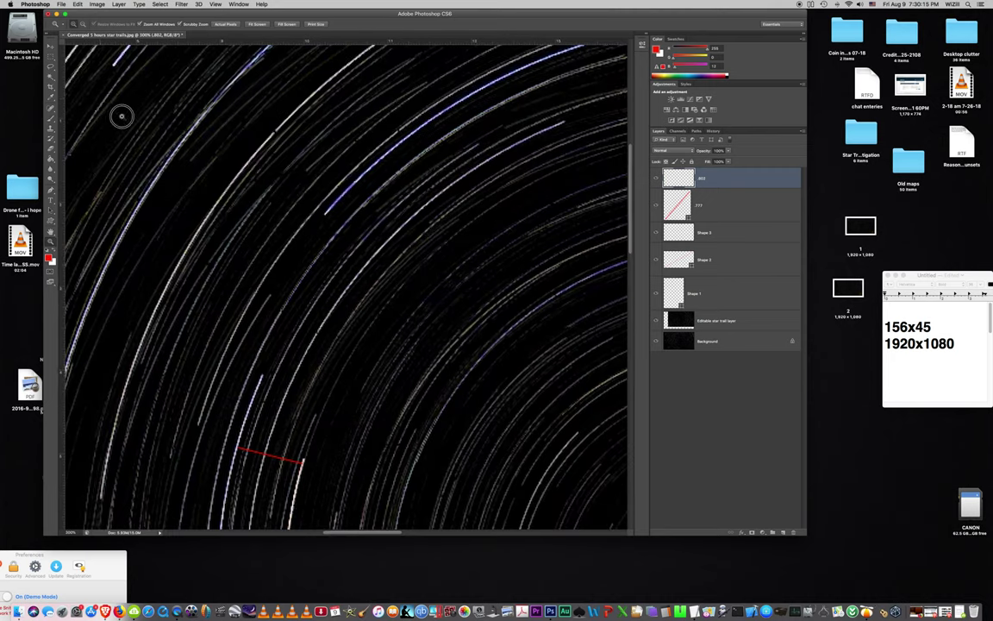
drag(120, 115, 233, 121)
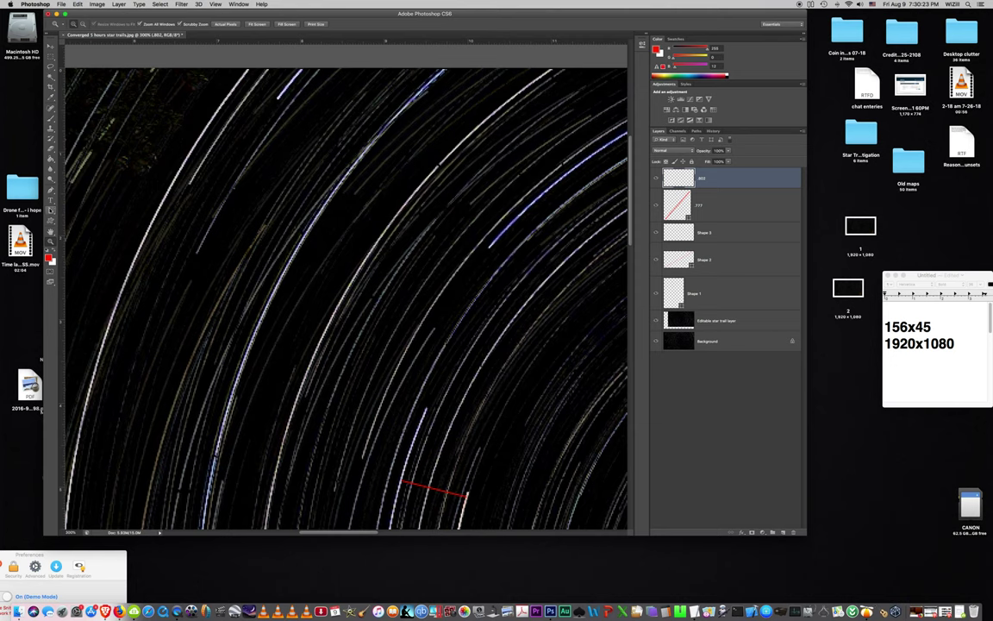
click(50, 117)
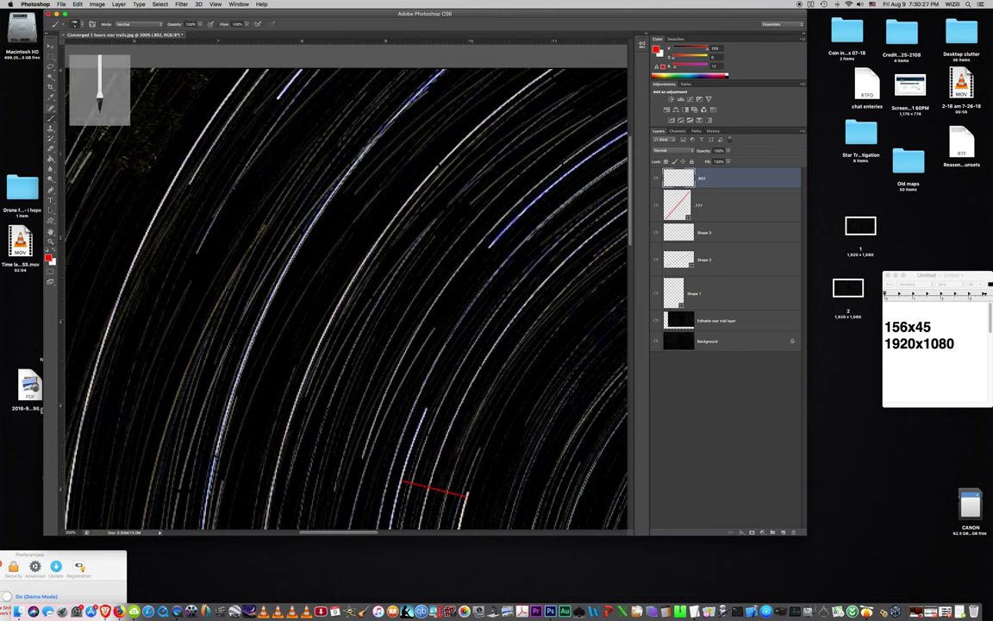
mouse_move(319, 115)
mouse_down()
mouse_move(246, 121)
mouse_move(162, 184)
mouse_move(178, 223)
mouse_move(290, 196)
mouse_move(325, 142)
mouse_move(324, 111)
mouse_up()
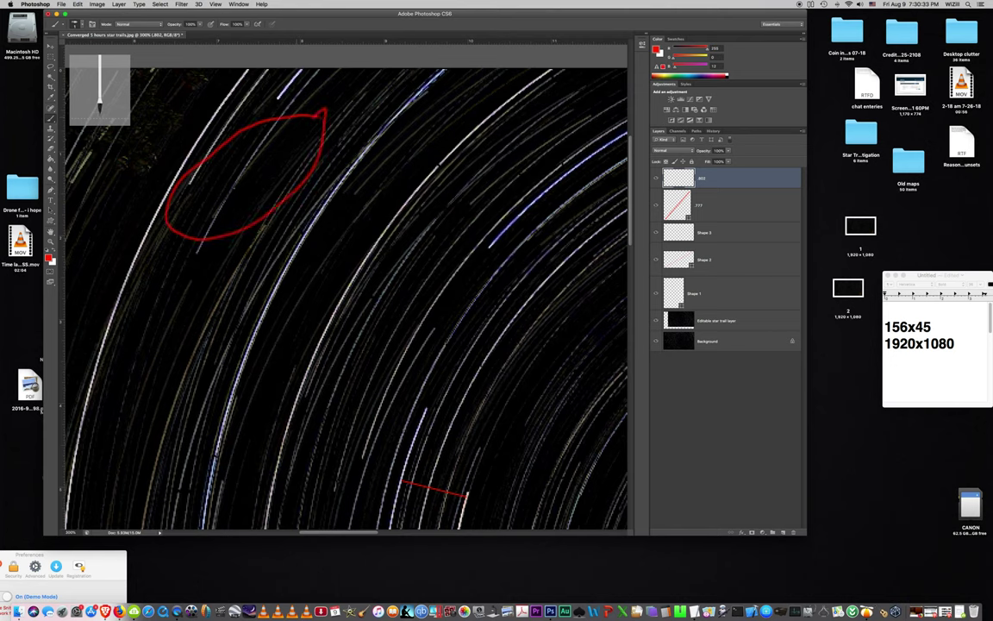
click(657, 322)
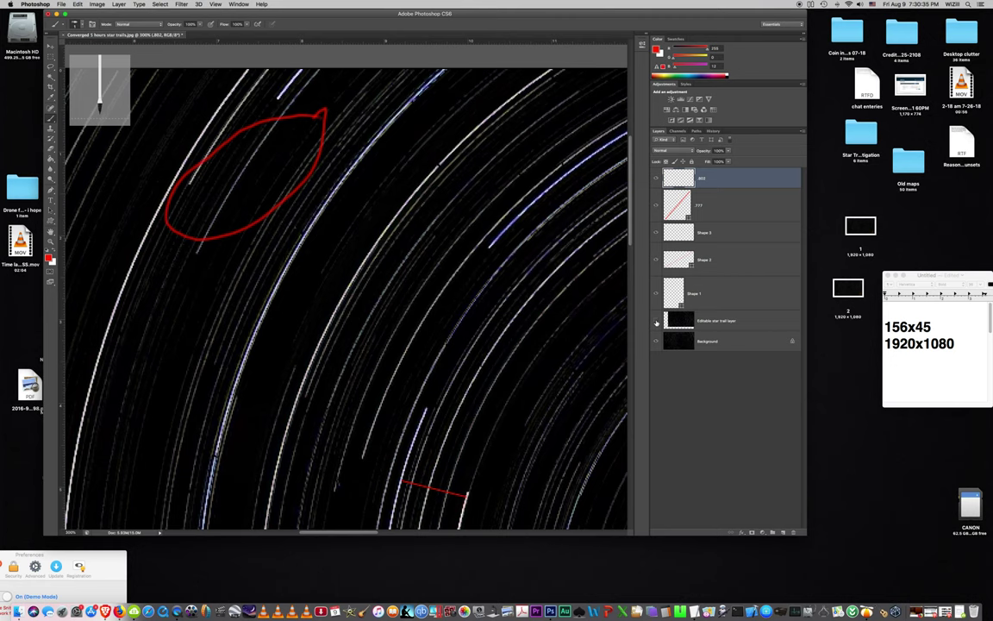
click(656, 322)
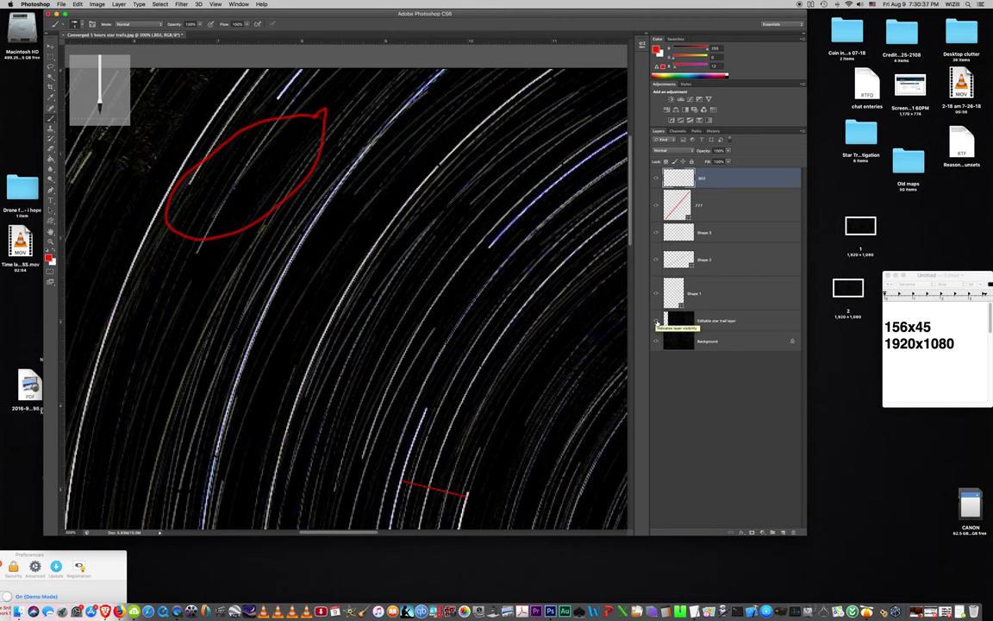
Step: Paint more red loops around the trails down toward the upper short red line and compare them with the Editable star trail layer hidden and shown
mouse_move(263, 223)
mouse_down()
mouse_move(222, 263)
mouse_move(308, 273)
mouse_move(306, 231)
mouse_move(276, 208)
mouse_move(256, 216)
mouse_move(273, 252)
mouse_move(238, 294)
mouse_move(221, 363)
mouse_move(274, 285)
mouse_move(274, 205)
mouse_up()
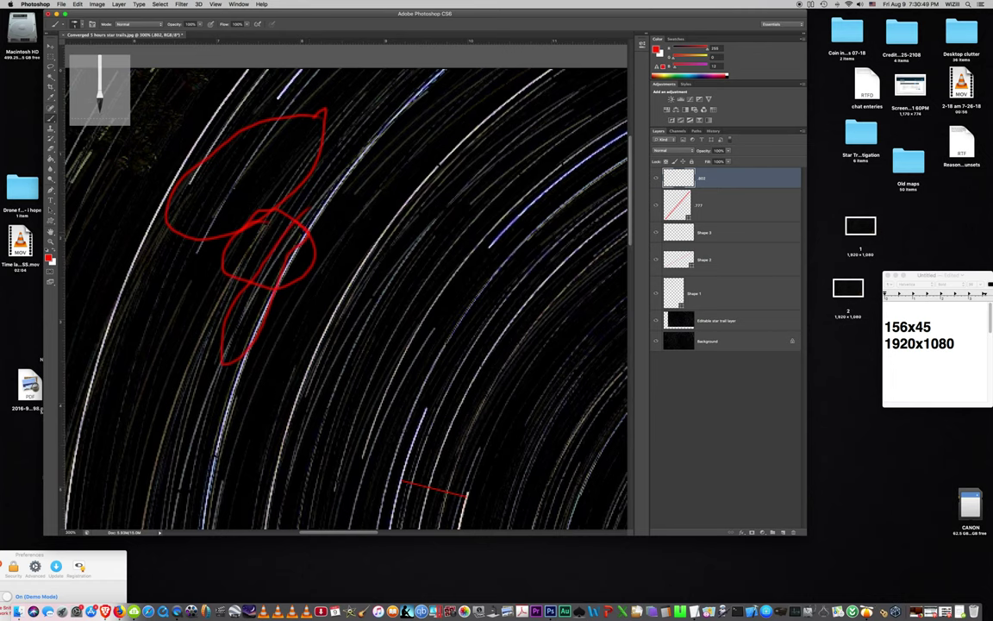
mouse_move(392, 412)
mouse_down()
mouse_move(362, 418)
mouse_move(354, 448)
mouse_move(372, 464)
mouse_move(395, 414)
mouse_up()
click(655, 320)
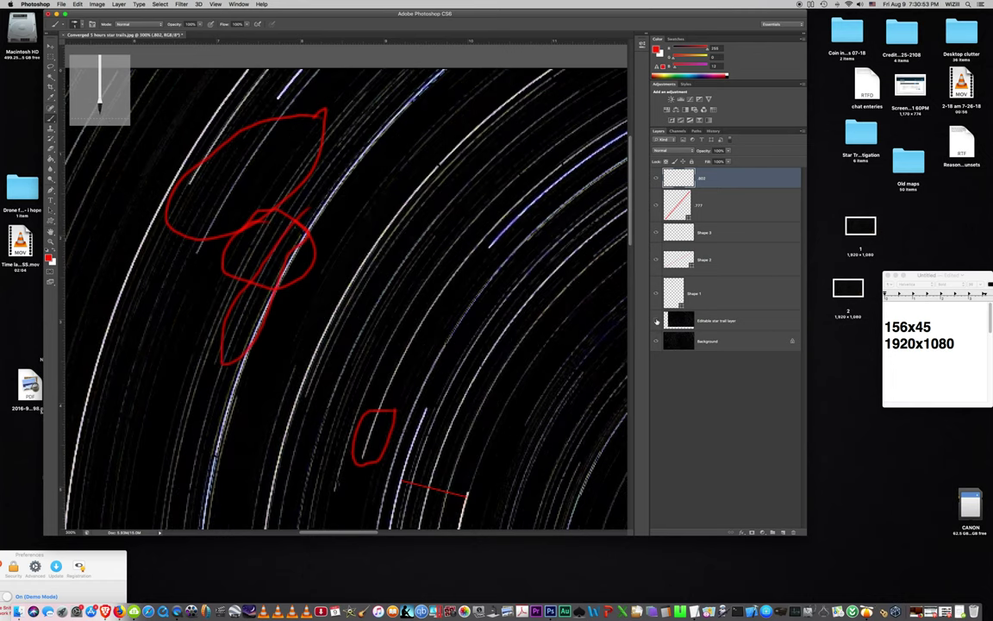
click(656, 321)
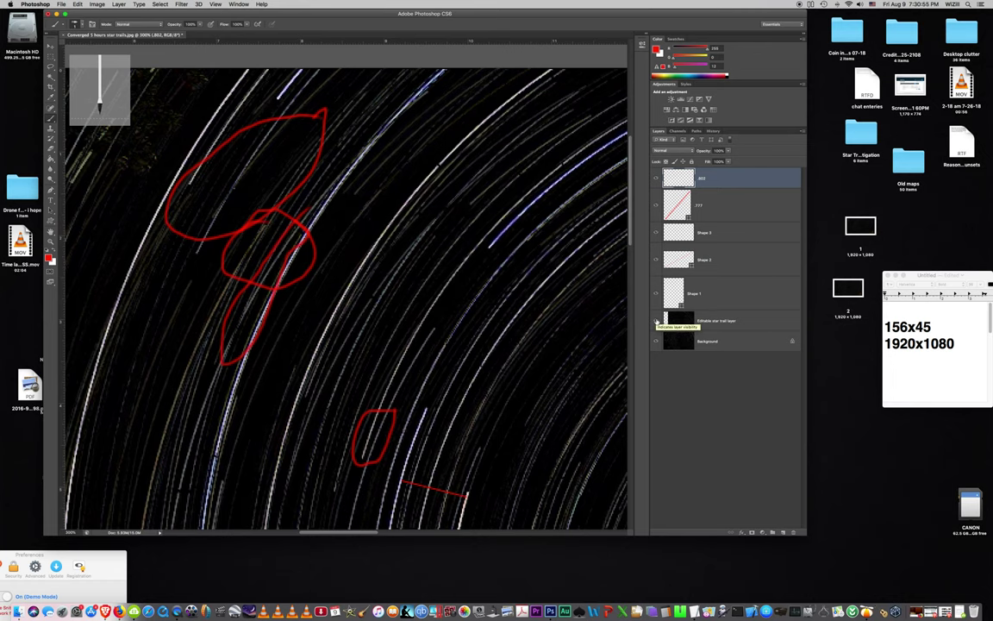
click(657, 322)
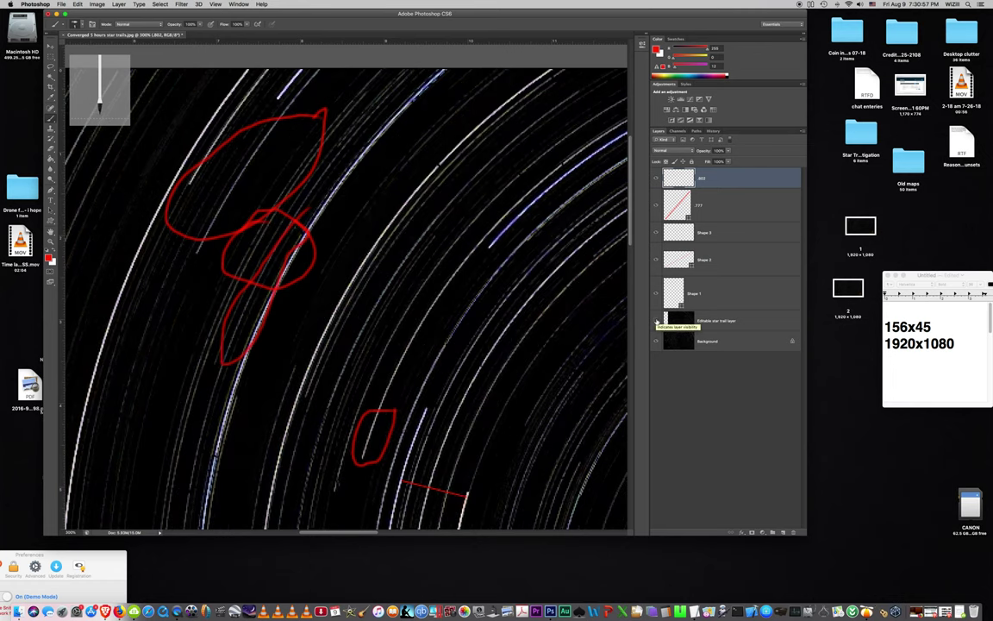
click(656, 321)
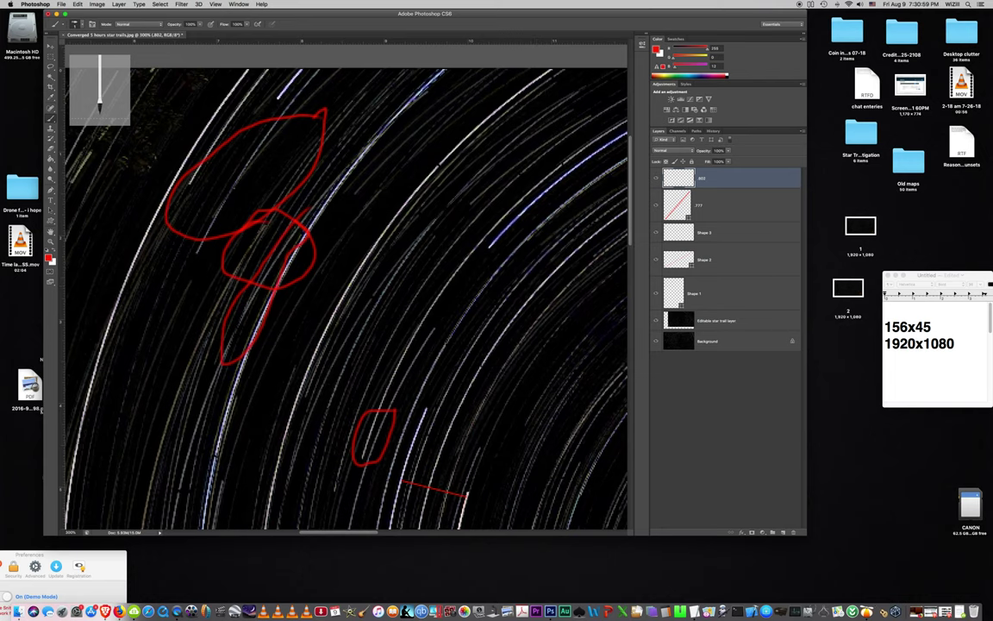
Step: Paint another large red loop around the outer trails to the left of the existing upper-left loops, viewing the image at 100%
key(z)
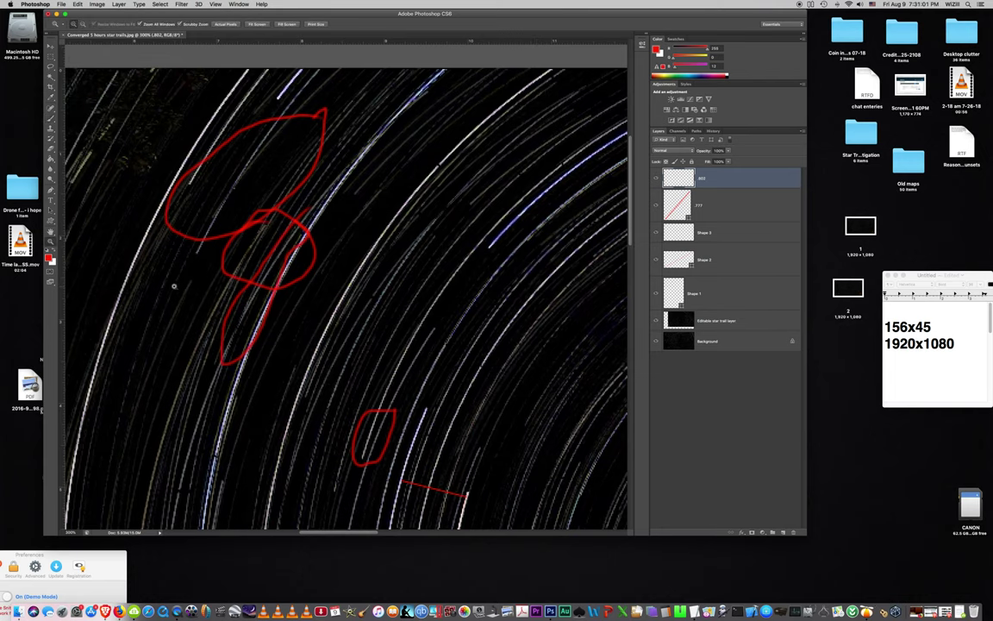
alt+click(271, 290)
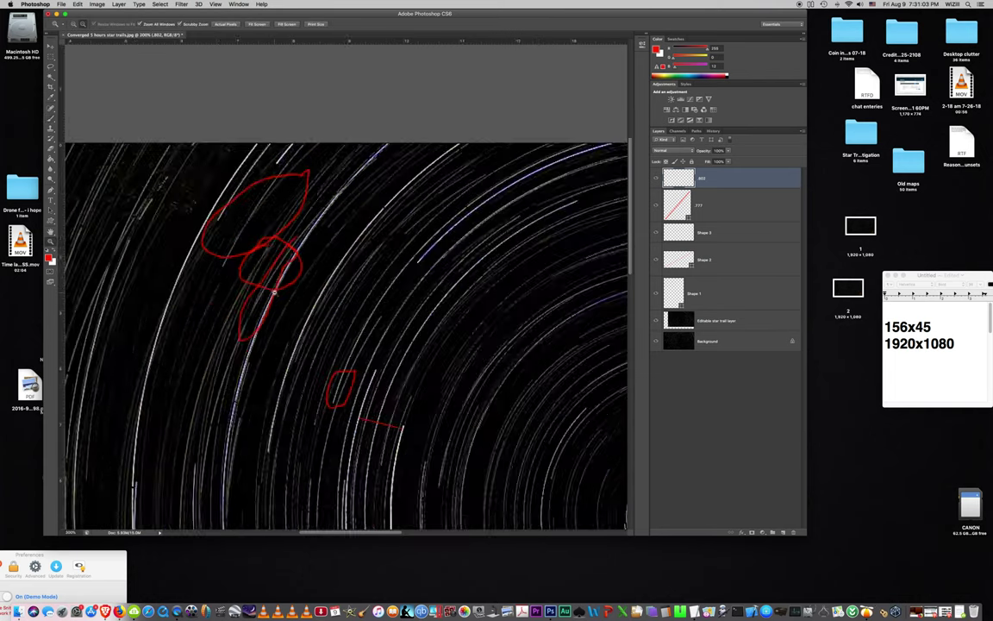
alt+click(275, 292)
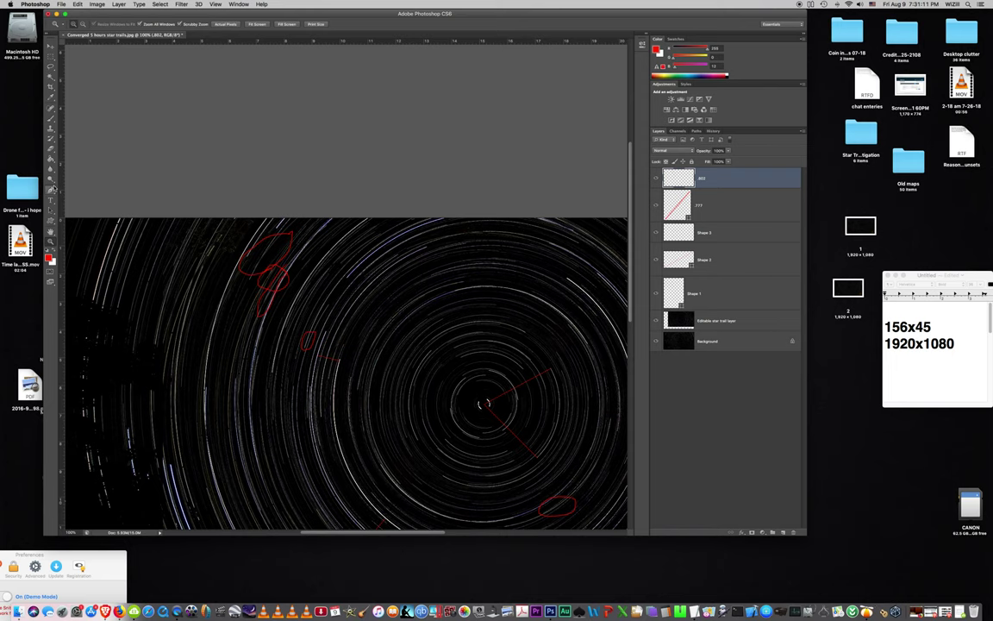
click(51, 119)
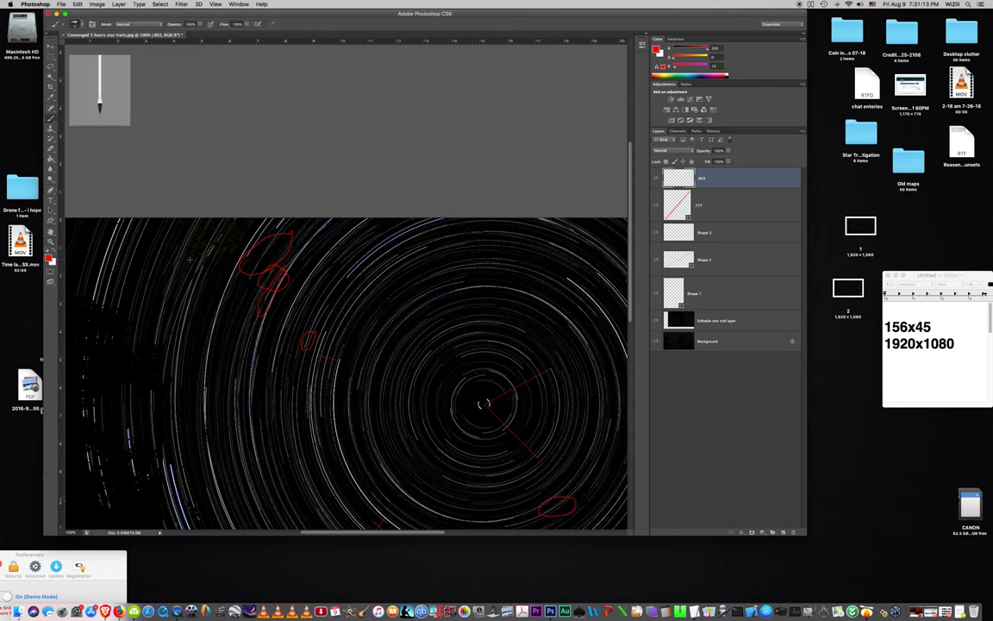
mouse_move(222, 236)
mouse_down()
mouse_move(178, 273)
mouse_move(191, 310)
mouse_move(222, 242)
mouse_move(161, 291)
mouse_up()
key(bracketright)
key(bracketright)
key(bracketright)
drag(410, 422, 377, 357)
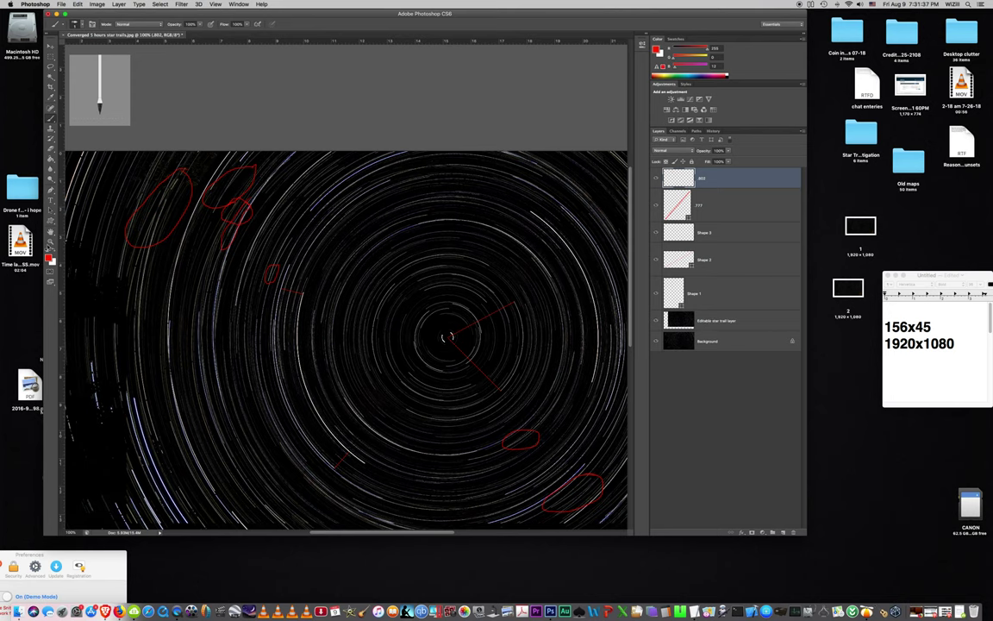
Step: Set the brush size to 50 px and paint a large red question mark left of the rotation centre
click(79, 25)
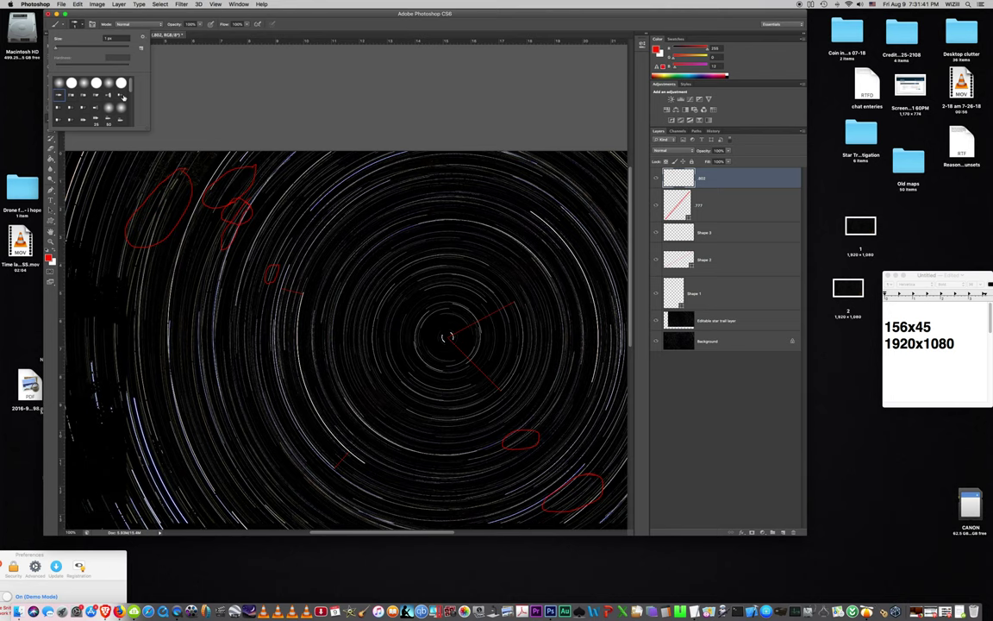
double_click(105, 40)
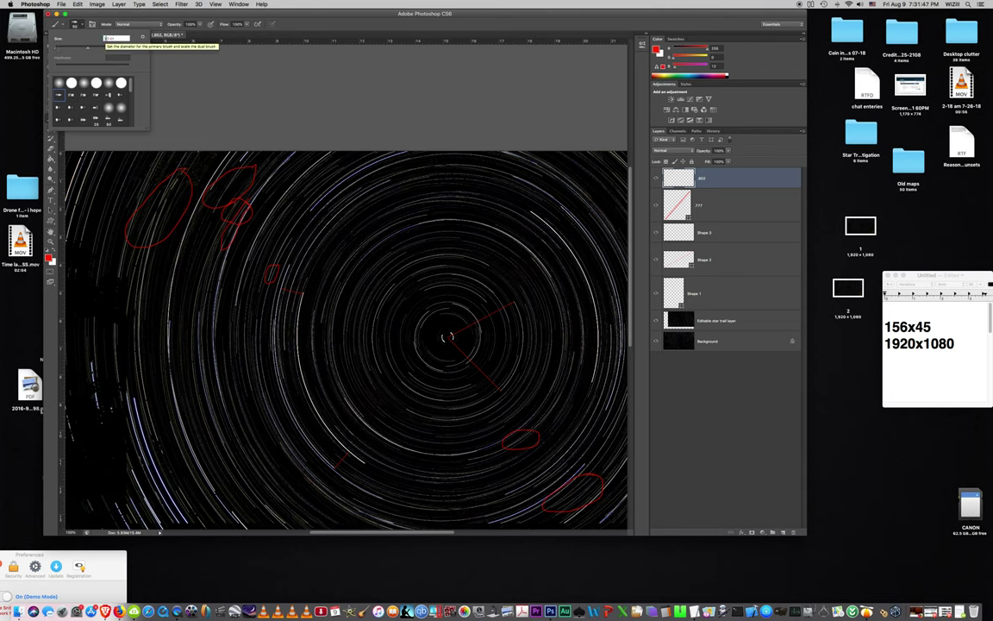
key(Return)
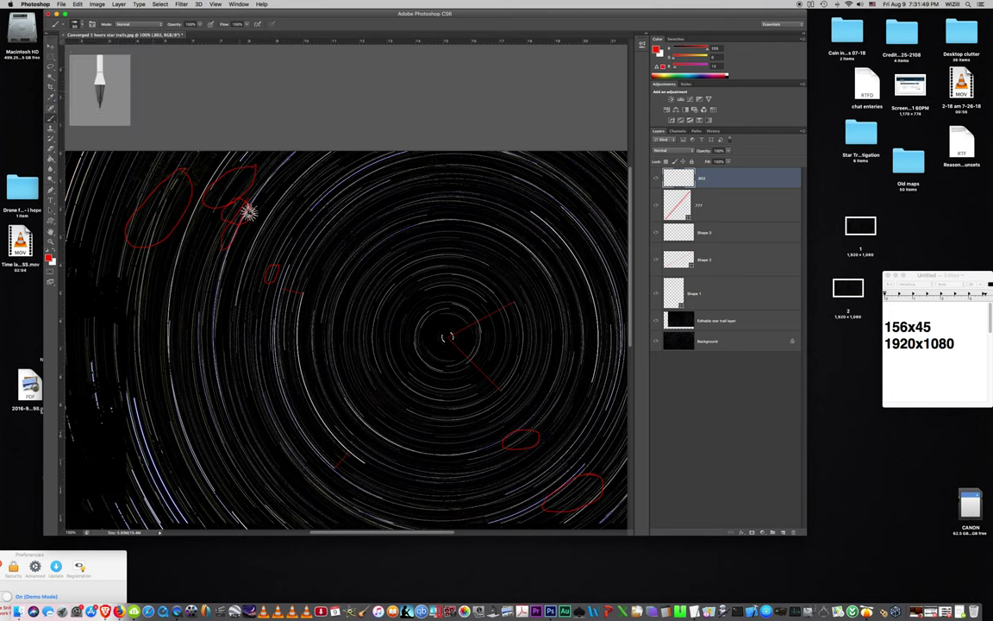
mouse_move(324, 227)
mouse_down()
mouse_move(340, 213)
mouse_move(410, 228)
mouse_move(394, 261)
mouse_move(343, 281)
mouse_move(344, 315)
mouse_up()
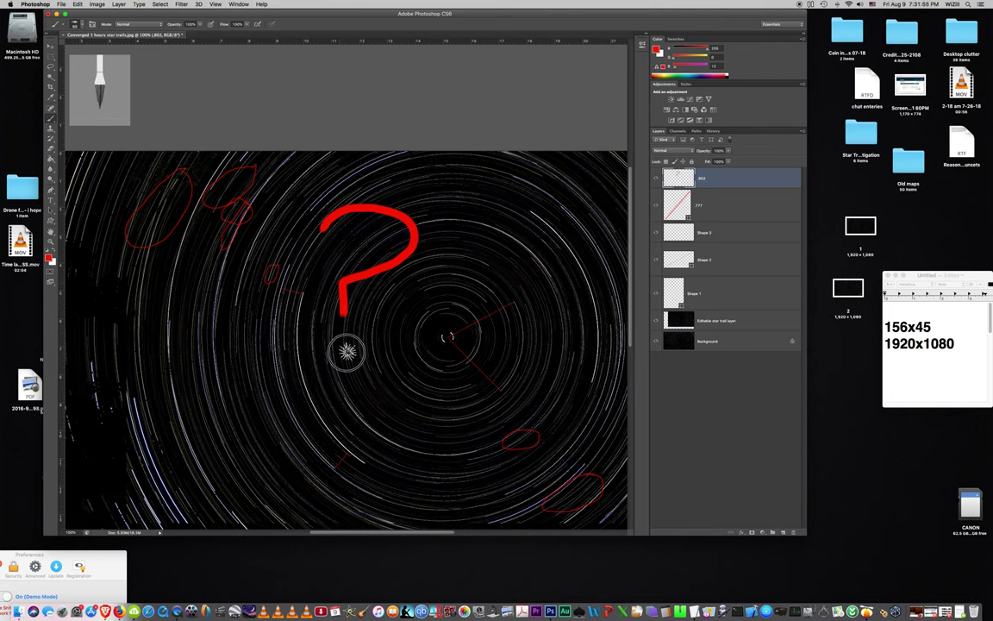
drag(343, 354, 337, 354)
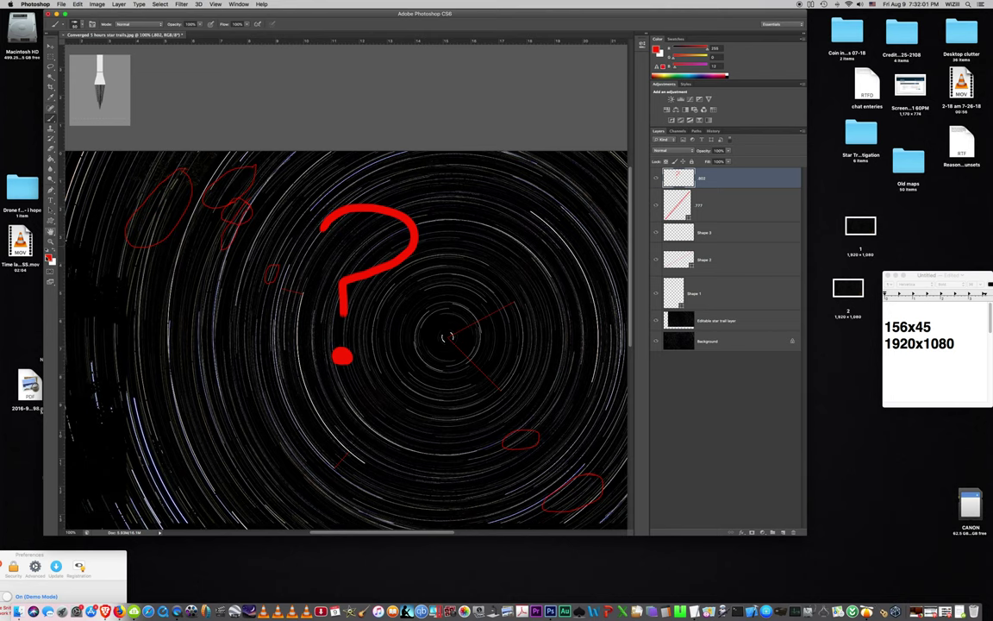
Step: Set the foreground colour to blue 0060ff, reduce the brush size and handwrite "fuck you" to the right of the question mark
click(49, 256)
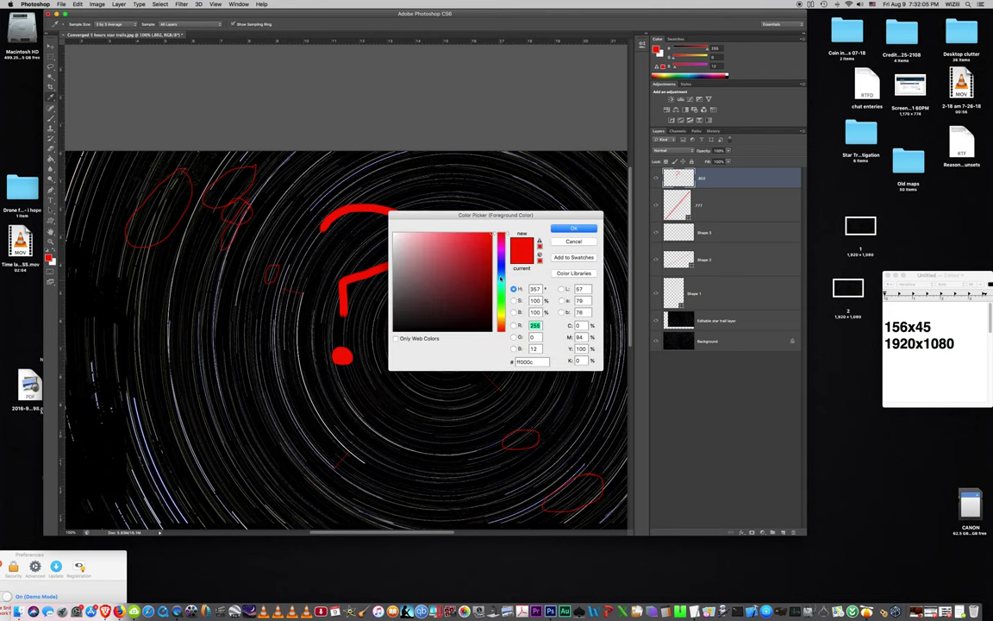
click(501, 274)
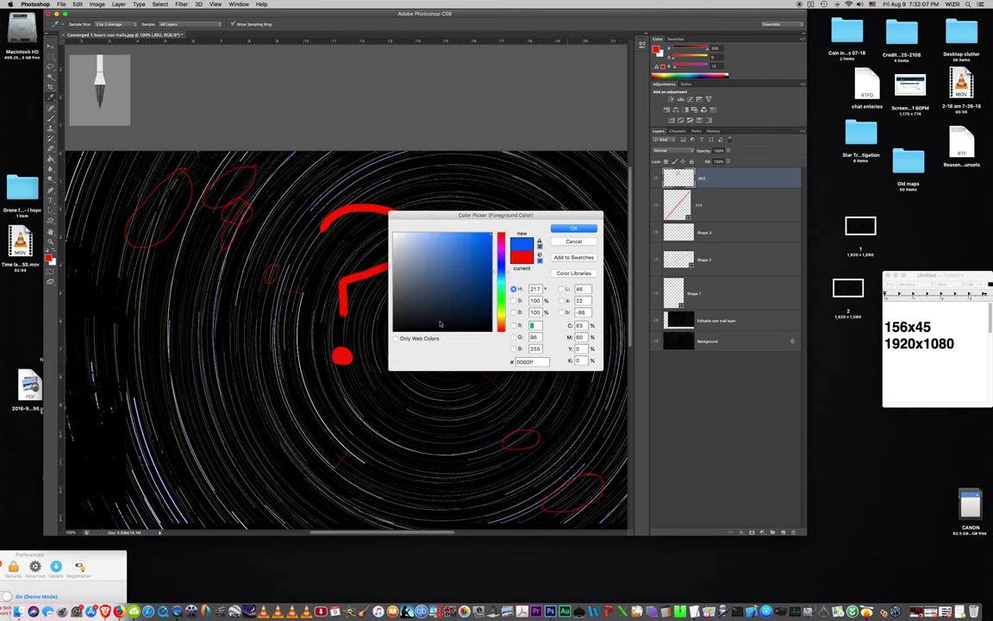
key(Return)
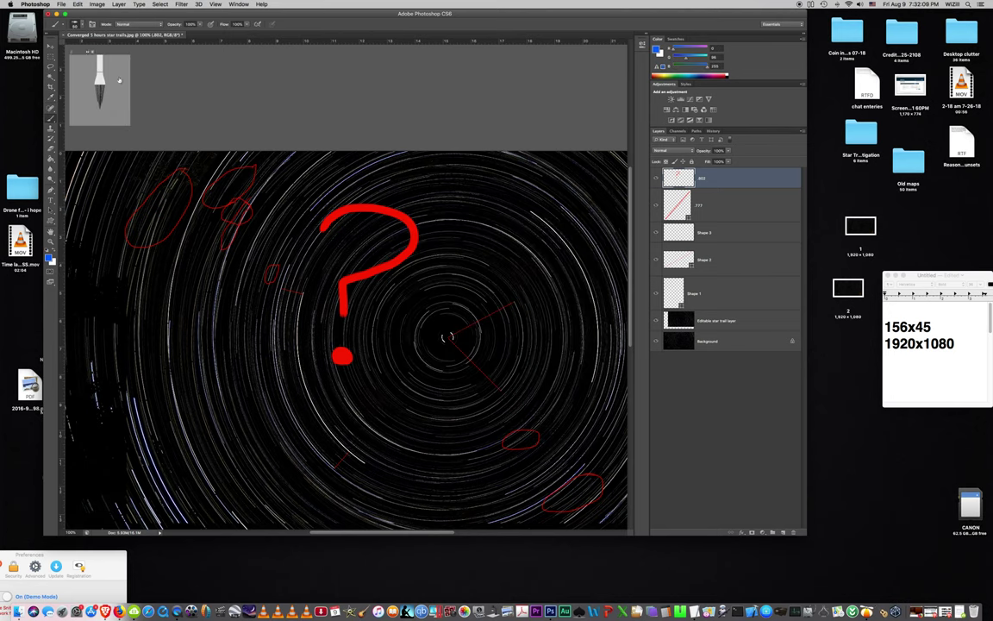
click(80, 25)
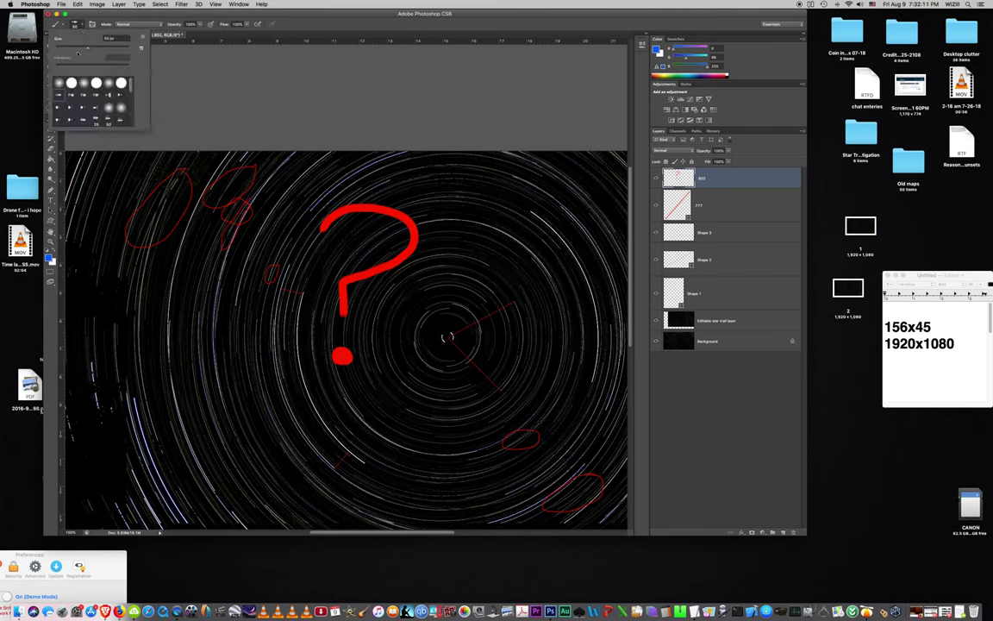
click(76, 24)
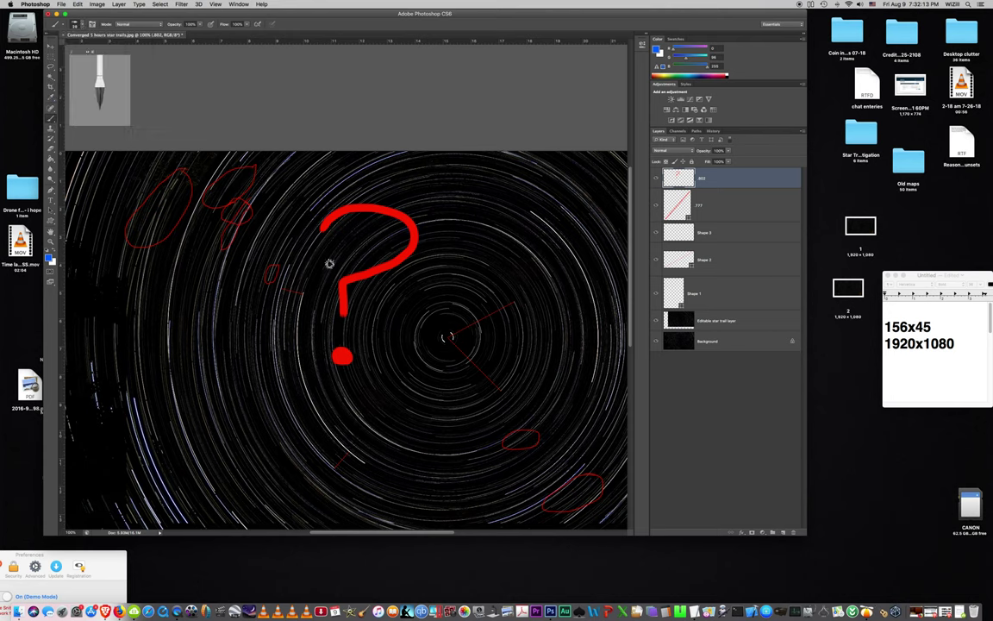
mouse_move(466, 175)
mouse_down()
mouse_move(460, 200)
mouse_move(462, 189)
mouse_move(508, 201)
mouse_up()
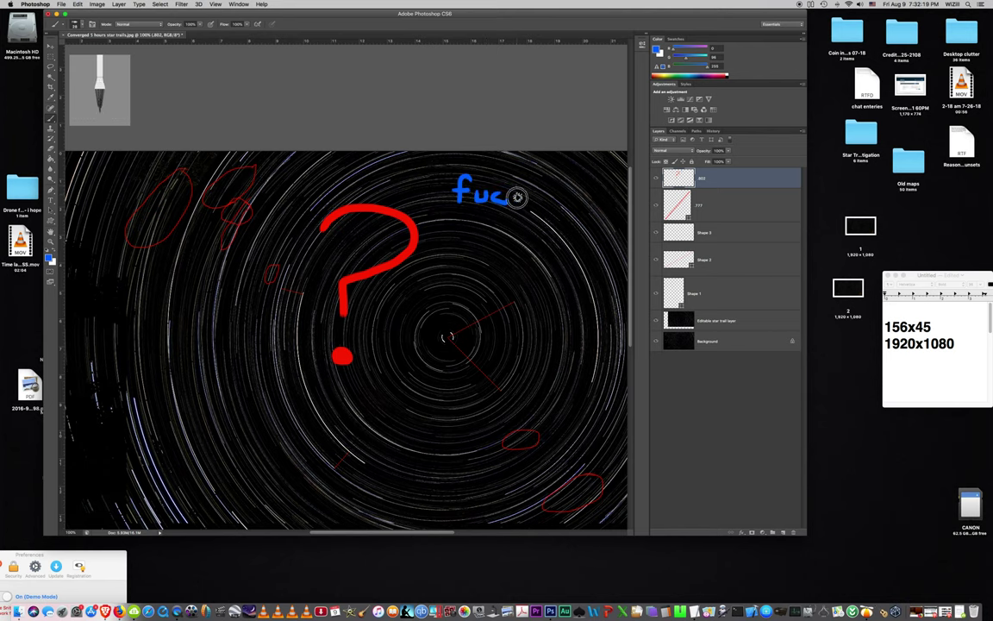
drag(516, 180, 515, 203)
drag(533, 184, 534, 203)
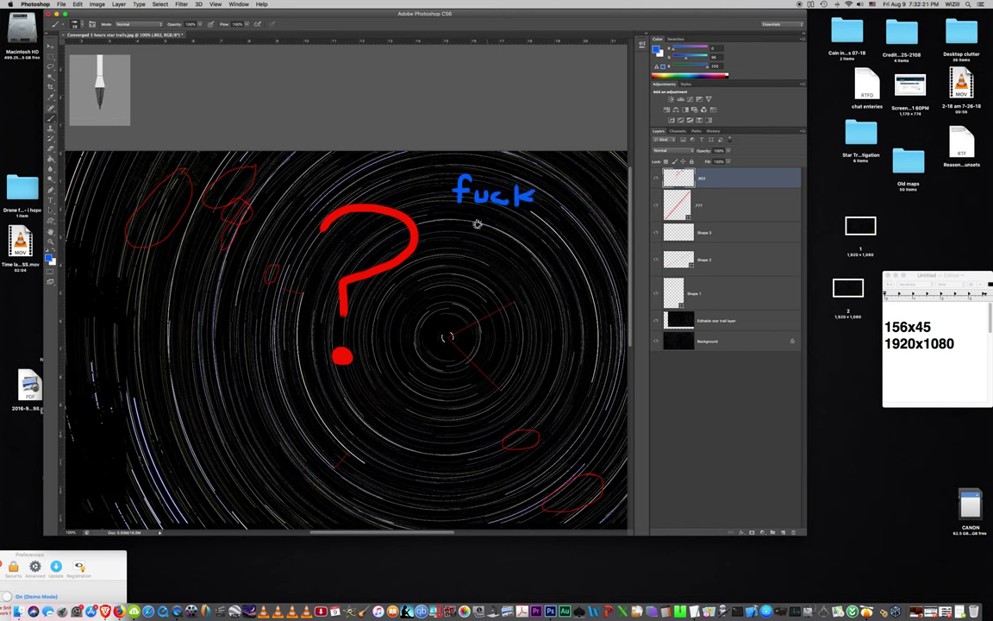
mouse_move(463, 217)
mouse_down()
mouse_move(466, 239)
mouse_move(517, 225)
mouse_up()
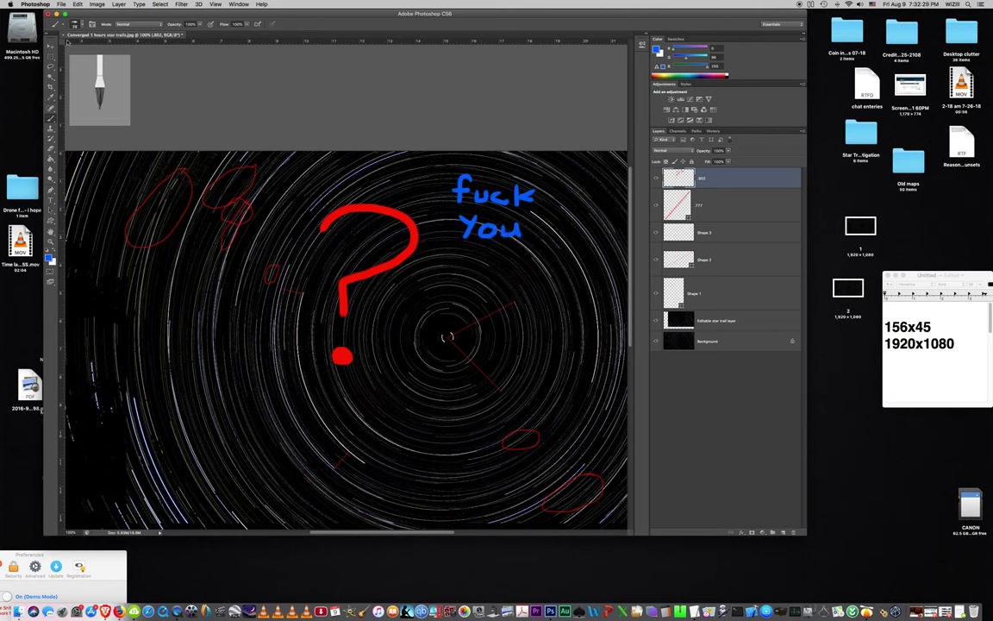
Step: Set the foreground colour to red ff0012 and paint the letters N and S of "NASA" below the blue handwriting
click(50, 257)
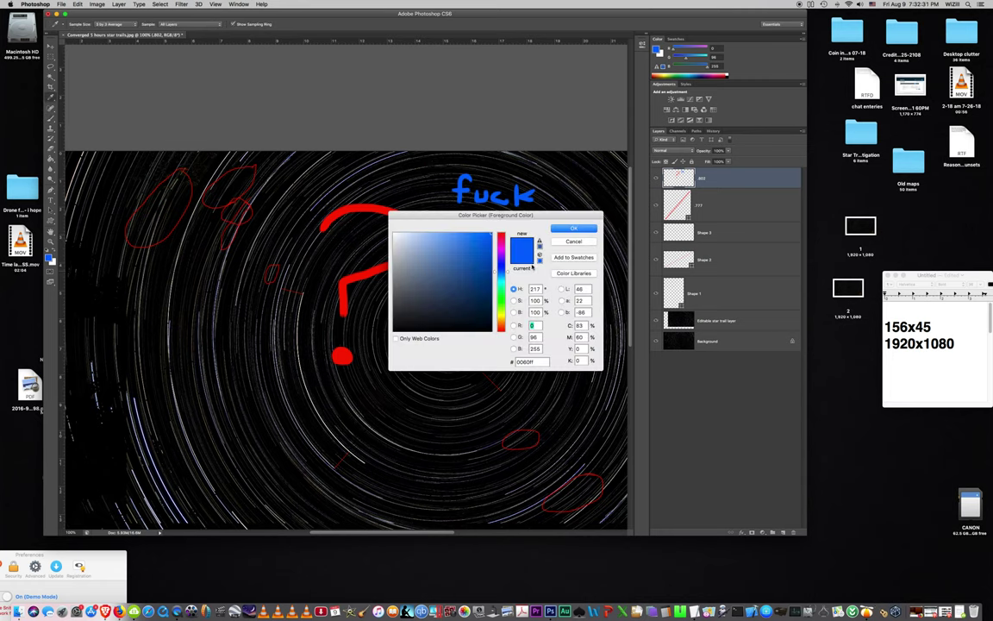
click(500, 234)
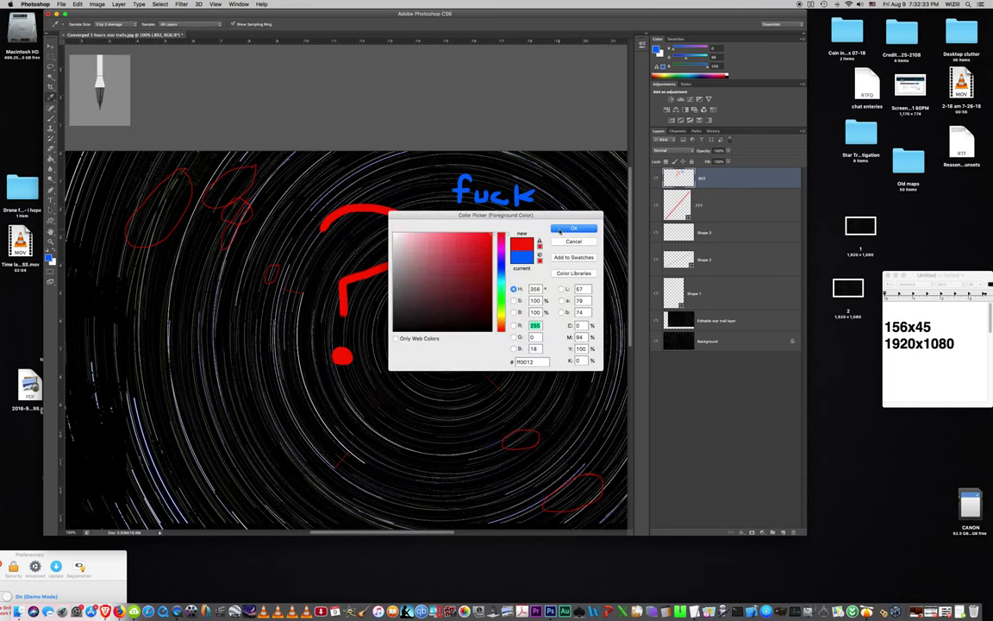
click(559, 227)
mouse_move(448, 260)
mouse_down()
mouse_move(447, 283)
mouse_move(460, 279)
mouse_move(465, 255)
mouse_up()
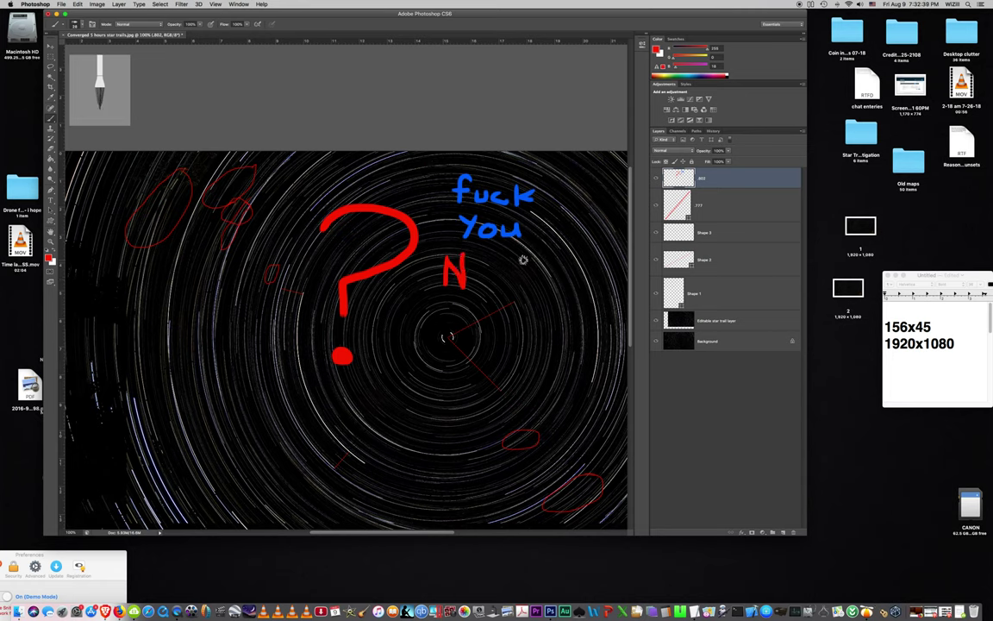
mouse_move(520, 258)
mouse_down()
mouse_move(508, 266)
mouse_move(519, 269)
mouse_move(510, 285)
mouse_up()
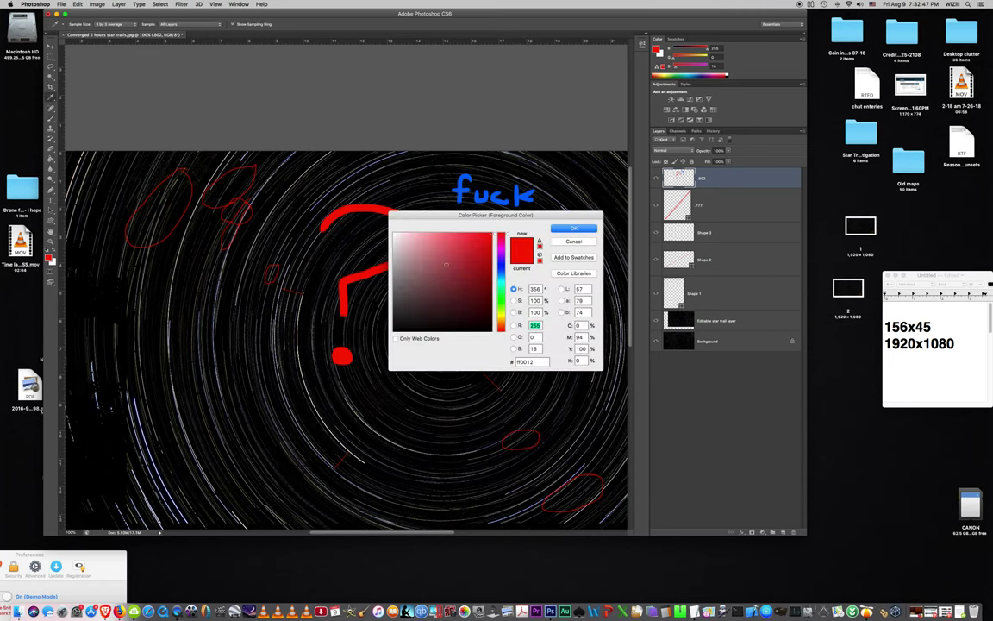
Step: Set the foreground colour to blue 0060ff and paint the two letters A that complete "NASA"
click(501, 266)
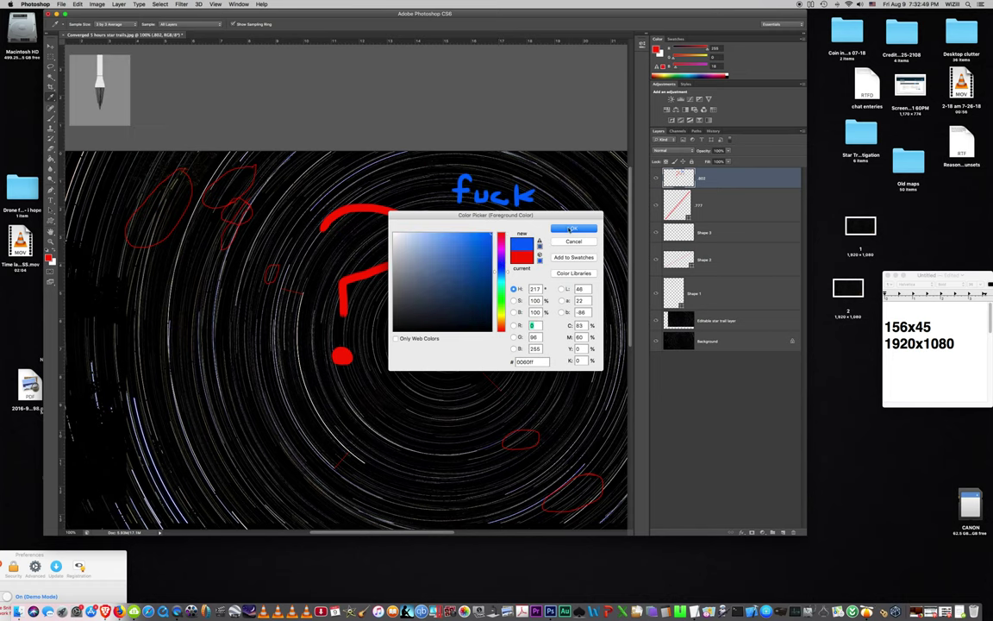
key(Return)
mouse_move(483, 258)
mouse_down()
mouse_move(474, 287)
mouse_move(484, 260)
mouse_move(493, 284)
mouse_move(479, 278)
mouse_move(557, 277)
mouse_up()
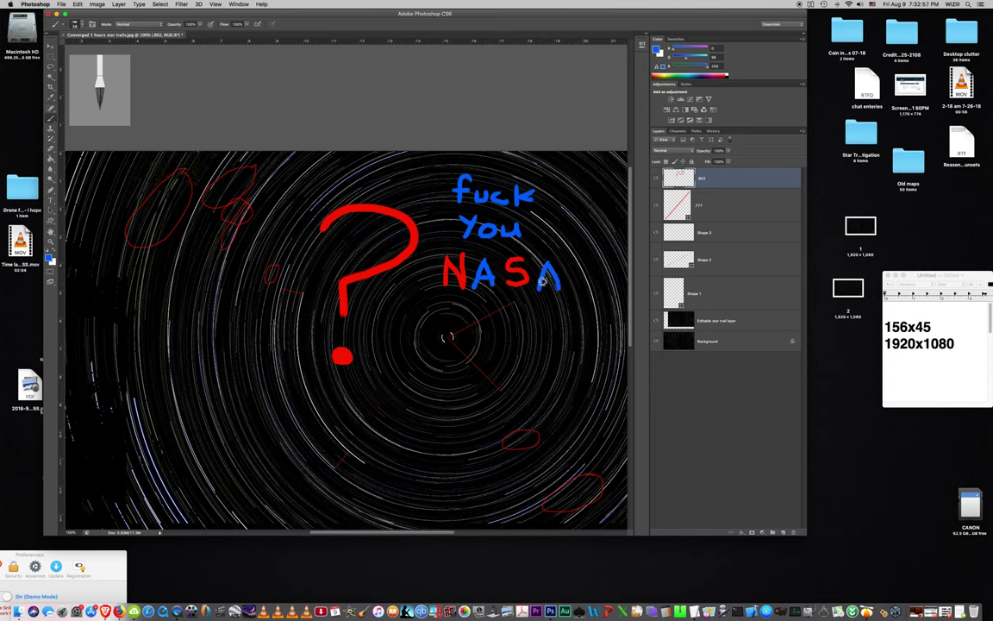